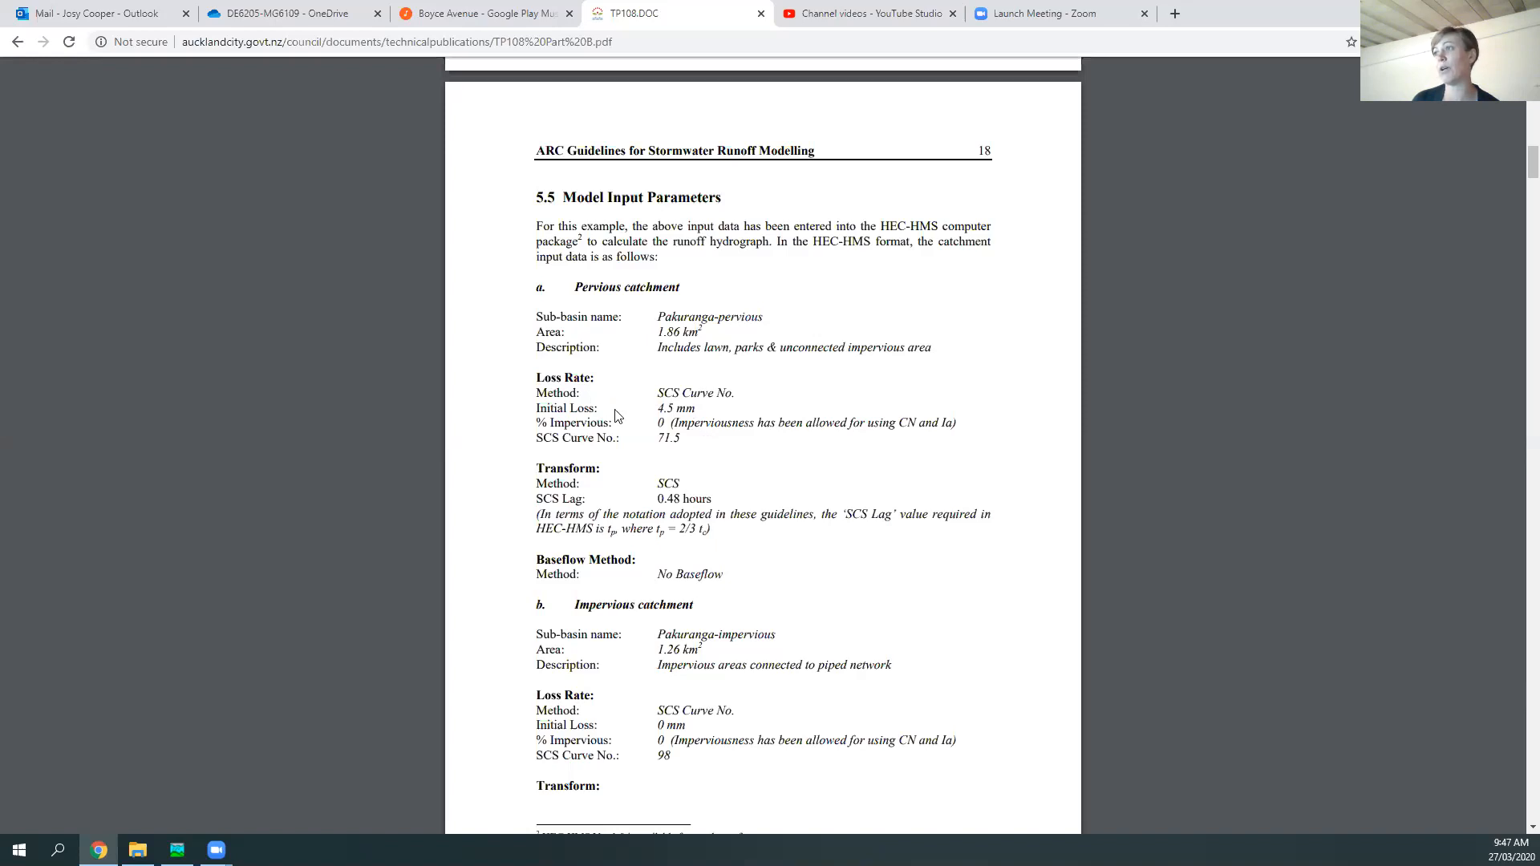
Step: Review the pervious catchment's initial loss, SCS lag and baseflow parameters in section 5.5 of the stormwater runoff guidelines
drag(716, 406, 669, 412)
click(740, 446)
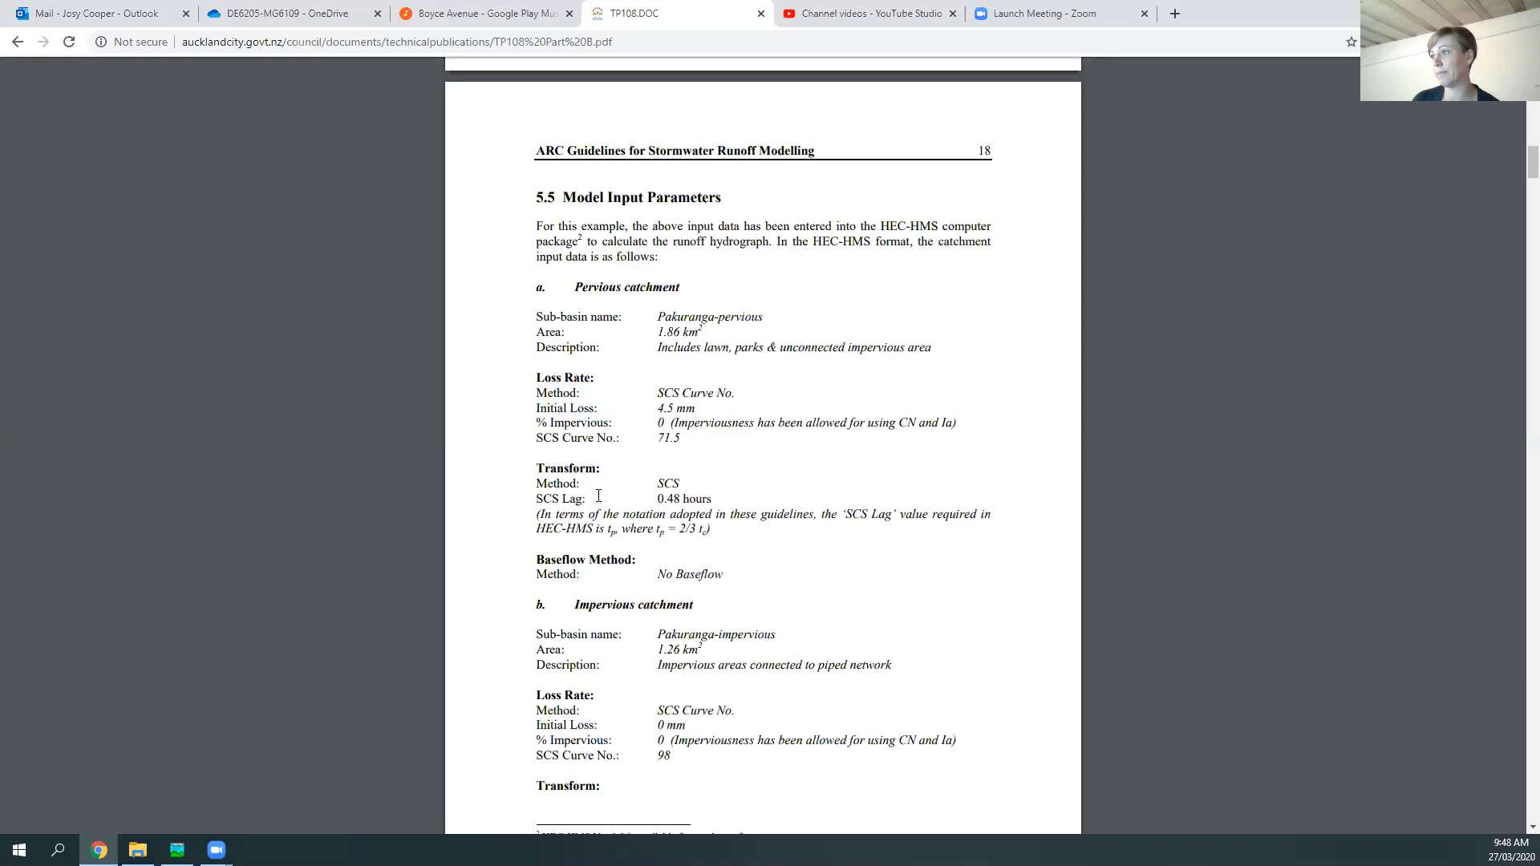
drag(728, 503, 592, 498)
click(764, 530)
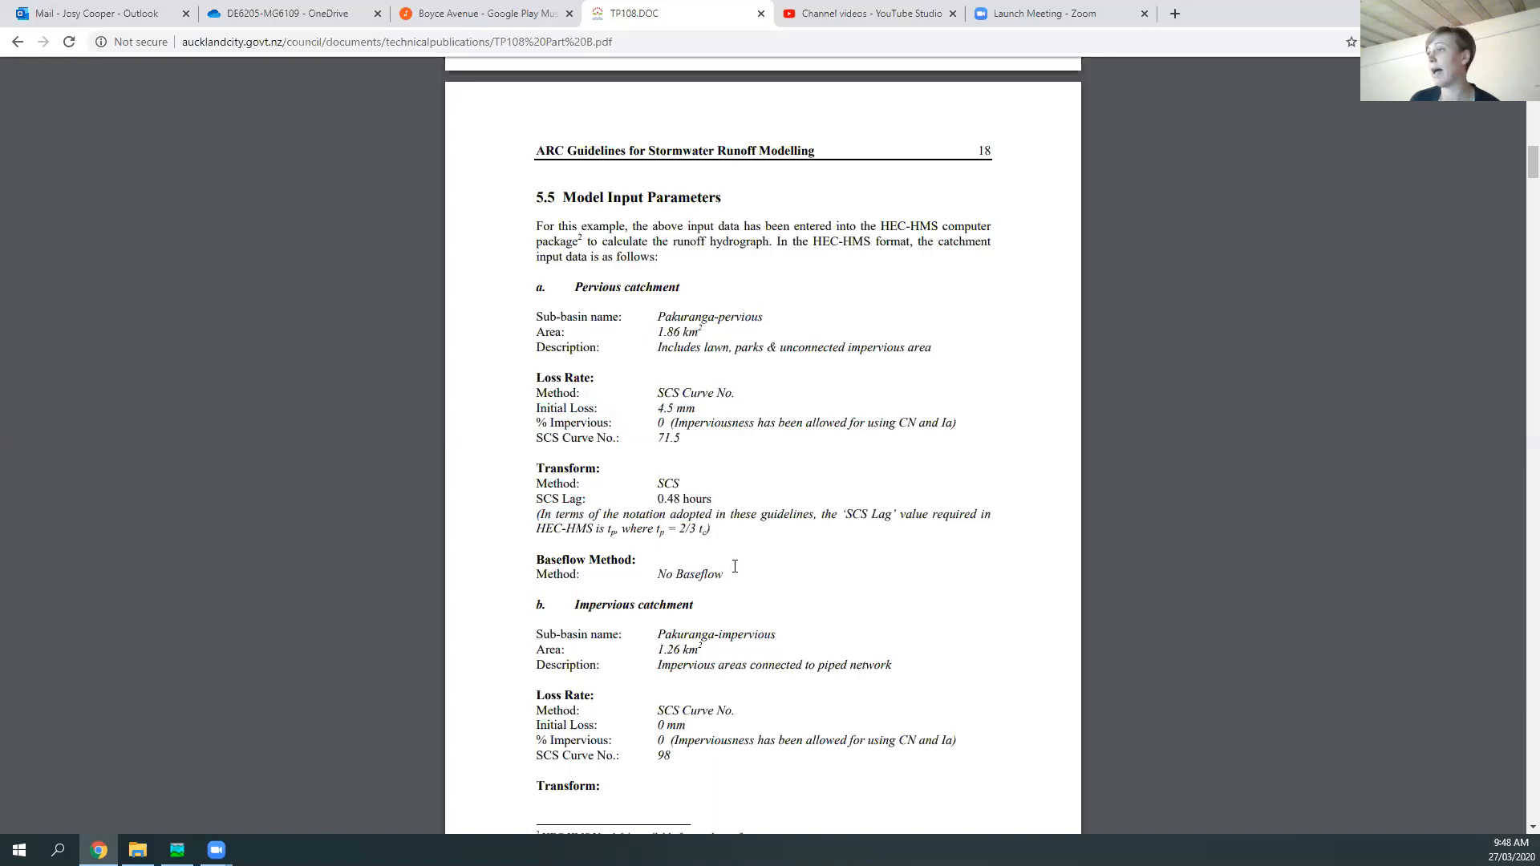
scroll(731, 568, down, 1)
scroll(734, 567, up, 1)
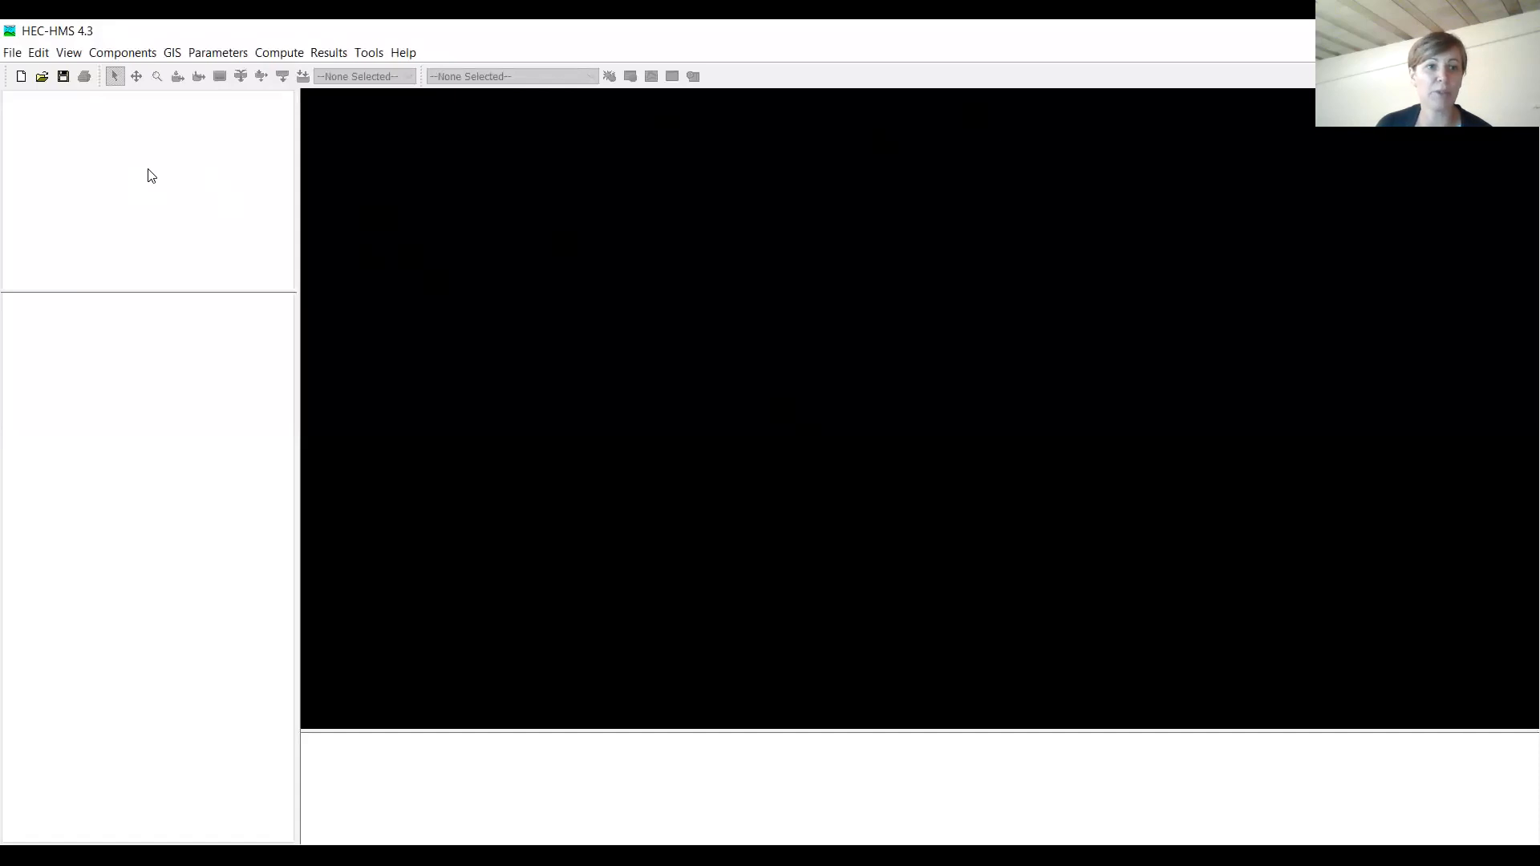
Step: Switch to HEC-HMS and create a new project named Pakuranga with the metric unit system in the Documents folder
click(119, 54)
click(119, 54)
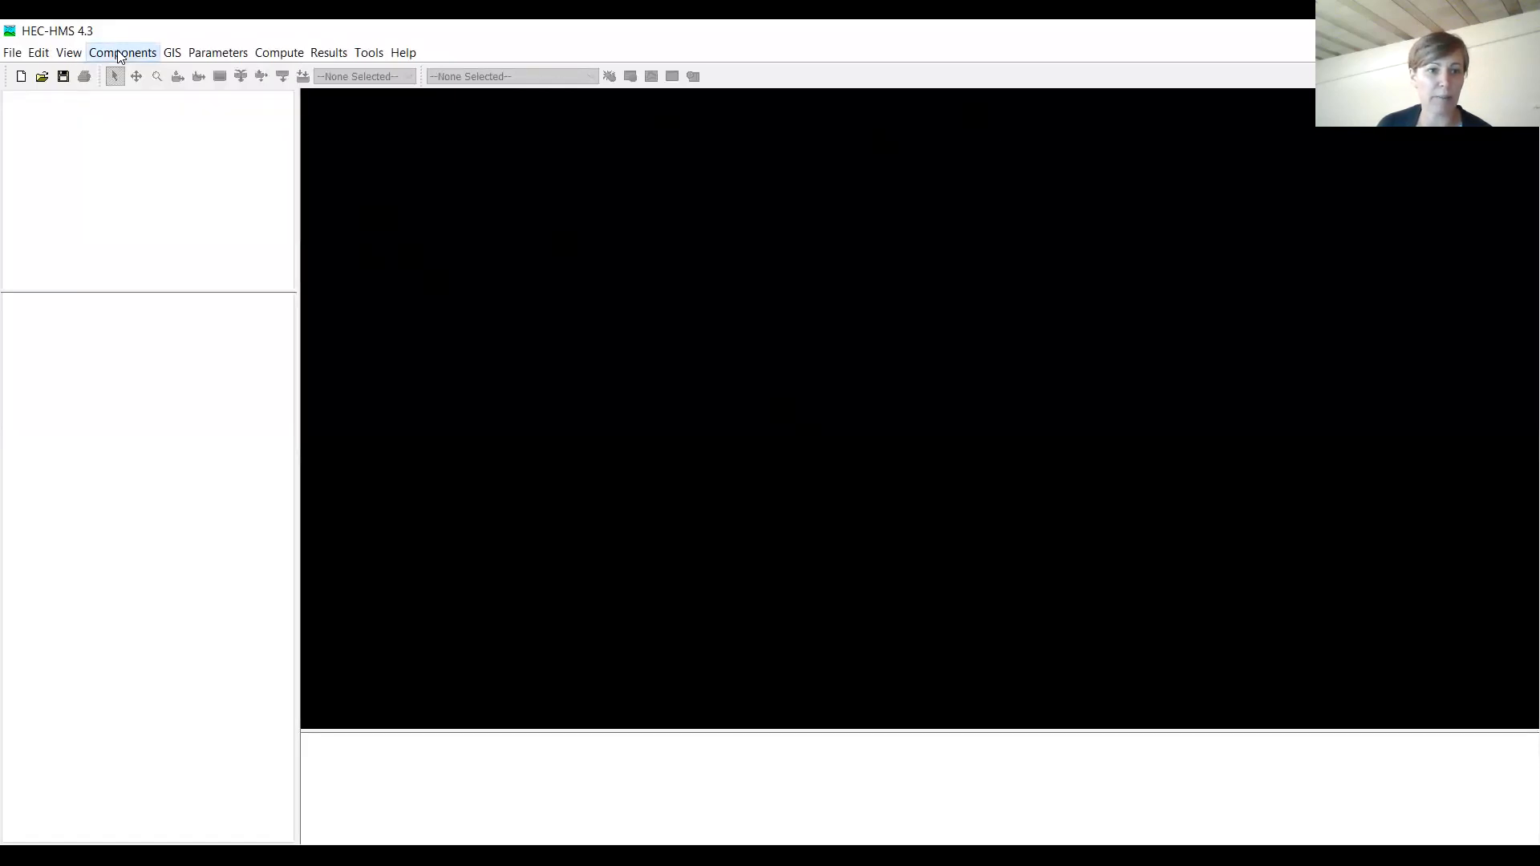
click(14, 53)
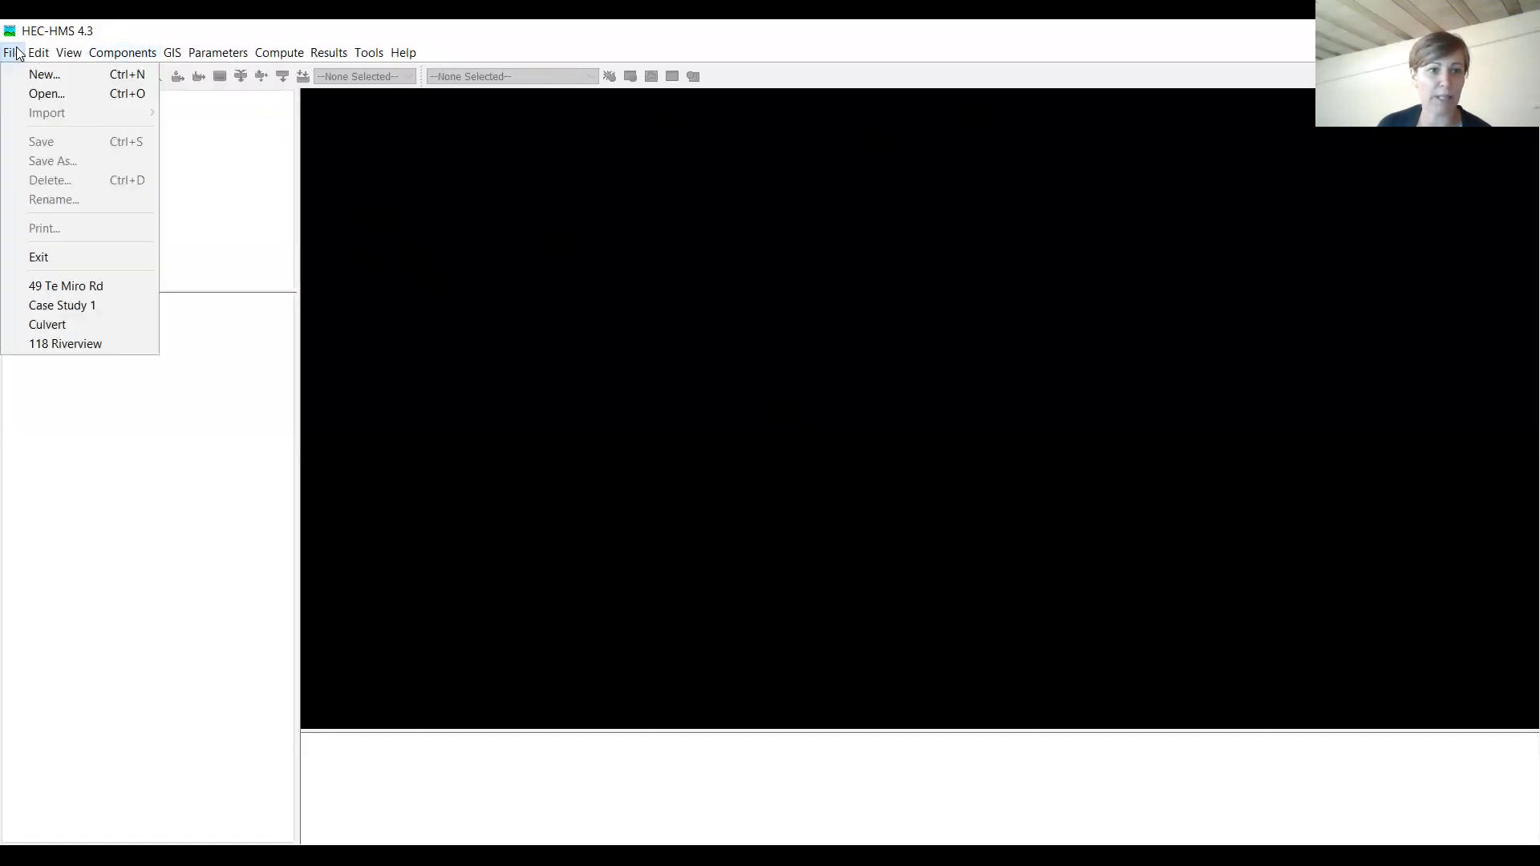
click(45, 76)
text(Pakuranga)
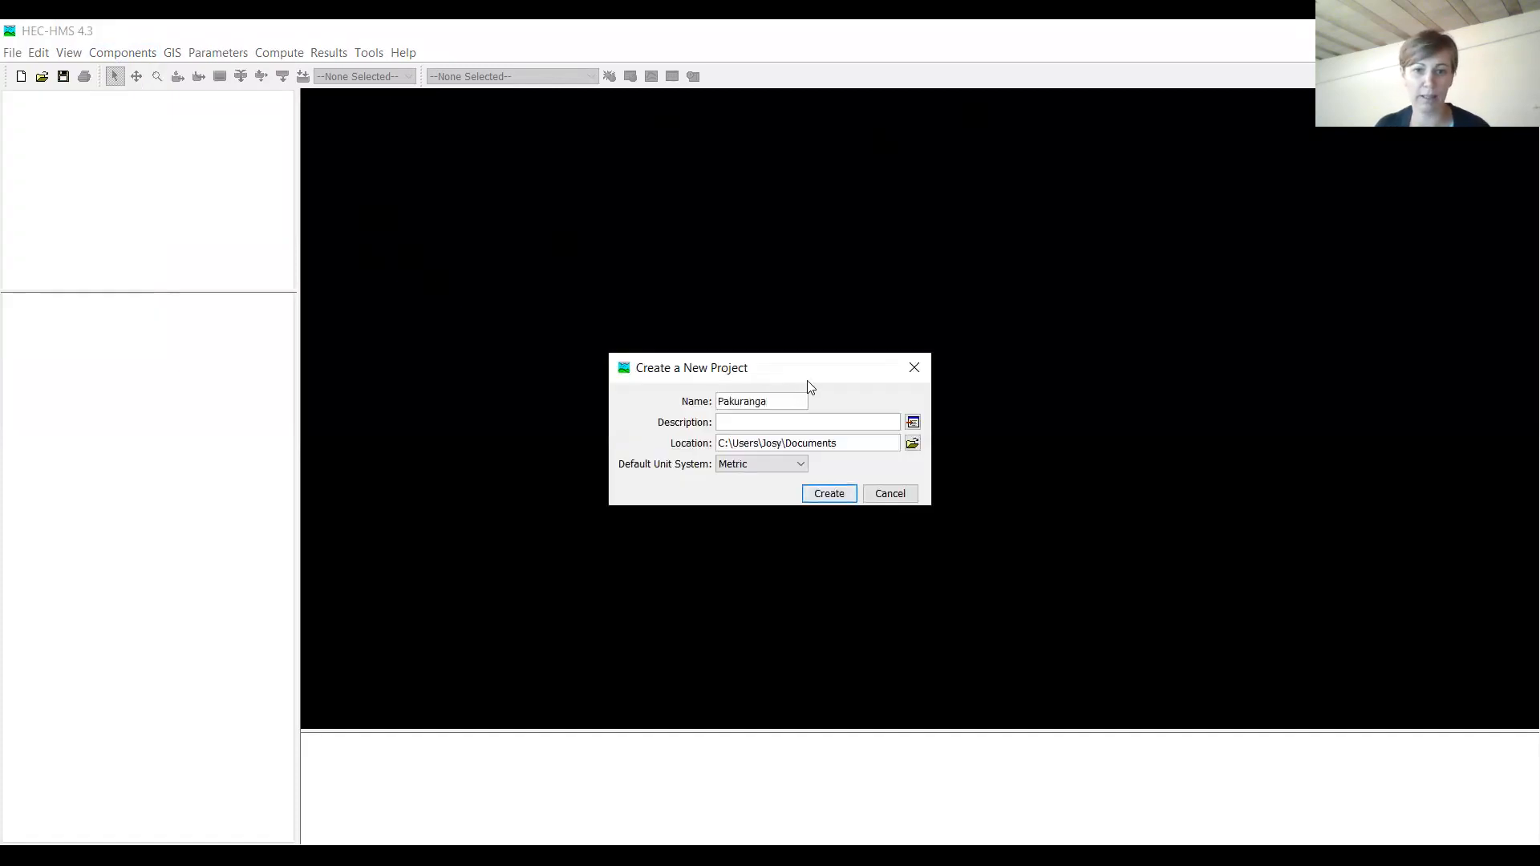
click(838, 496)
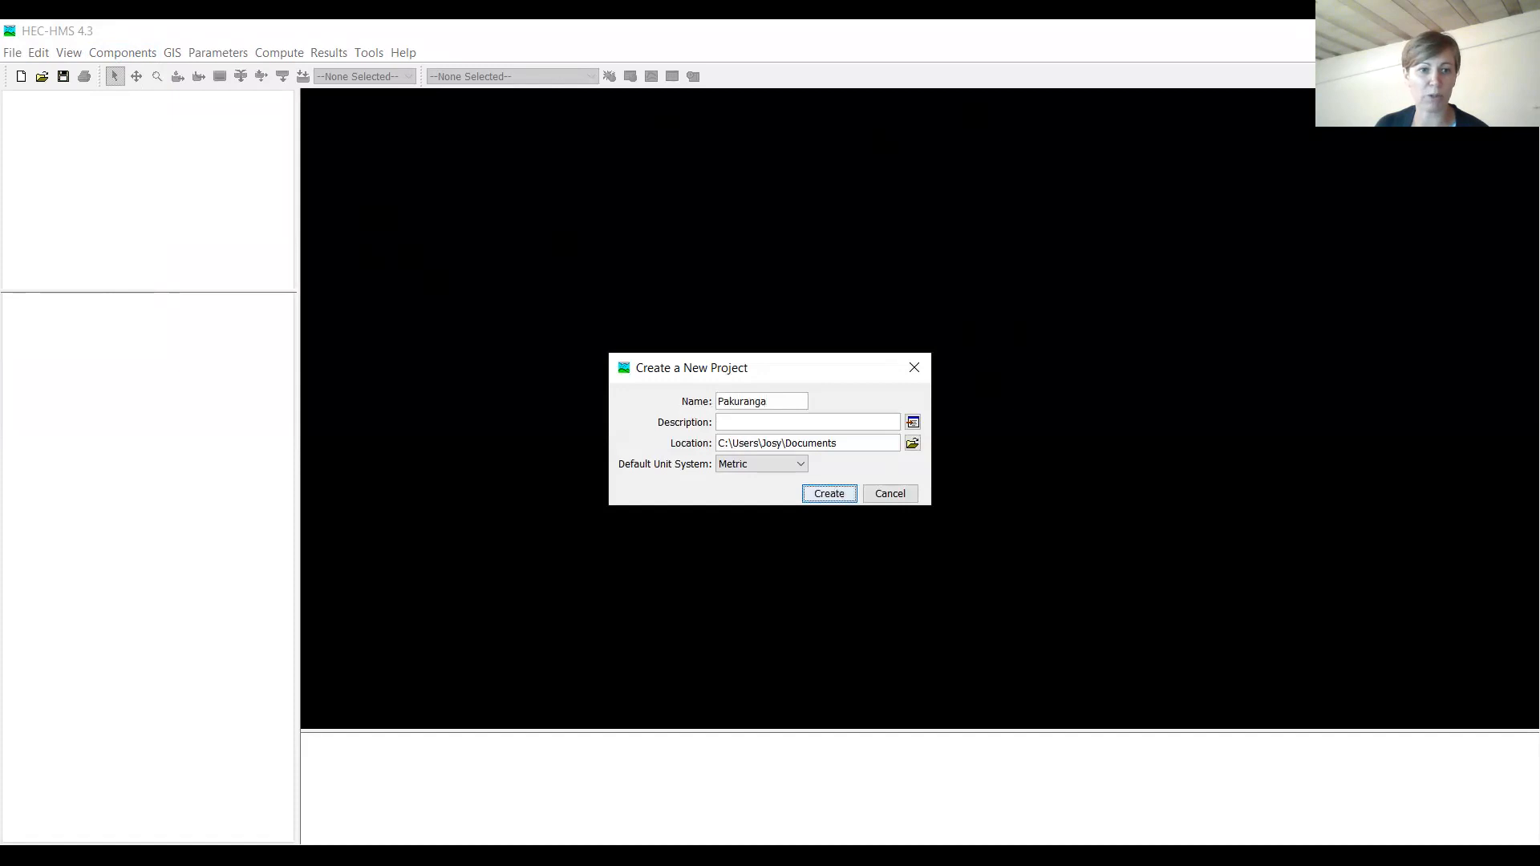
click(60, 100)
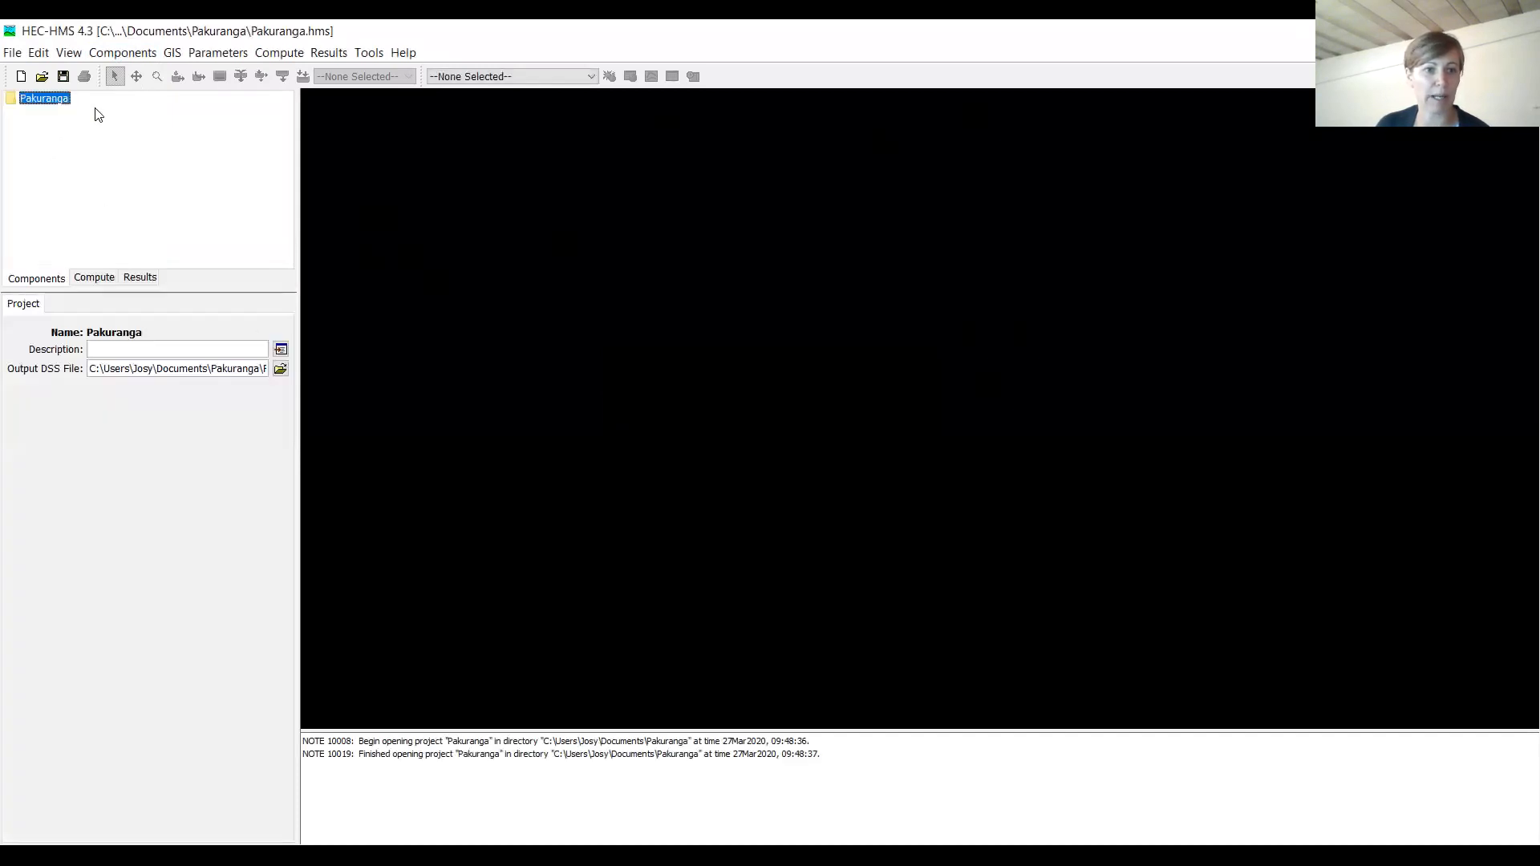
Step: Create a basin model with the default name Basin 1 and open its map maximized
click(127, 53)
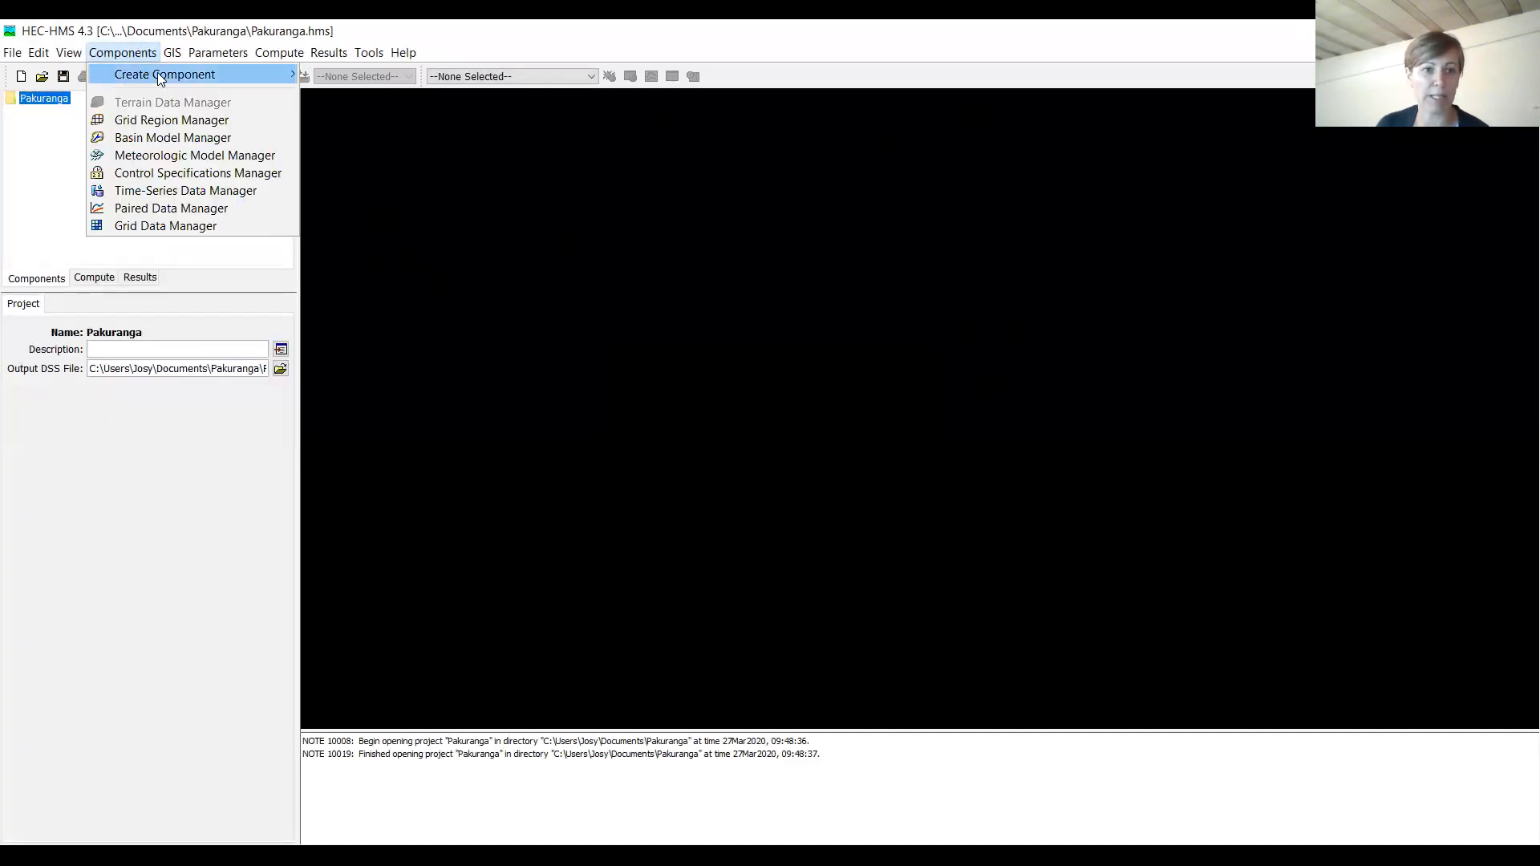
mouse_move(162, 78)
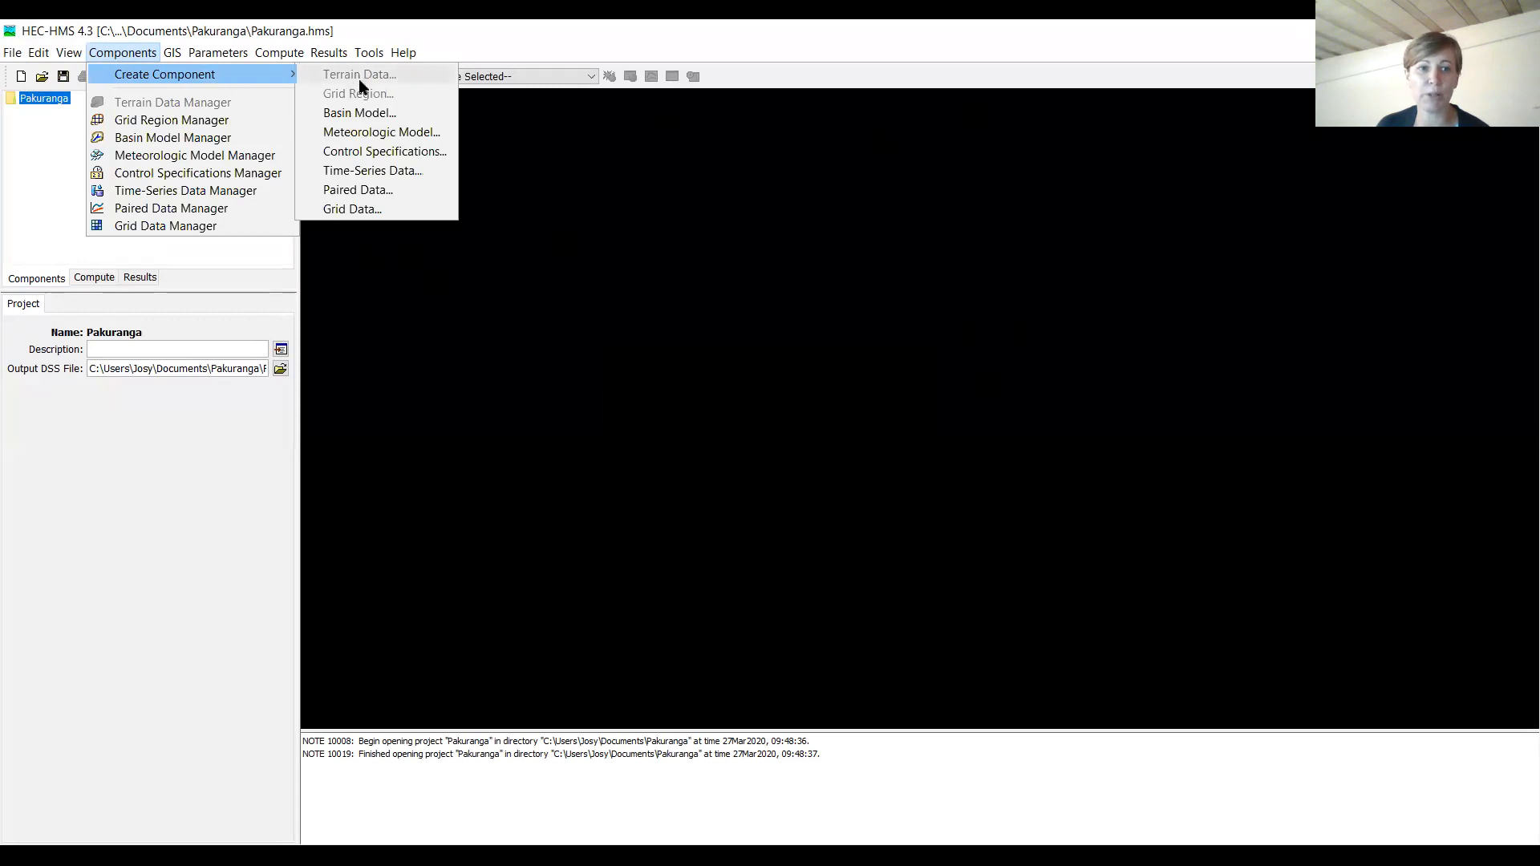
click(381, 114)
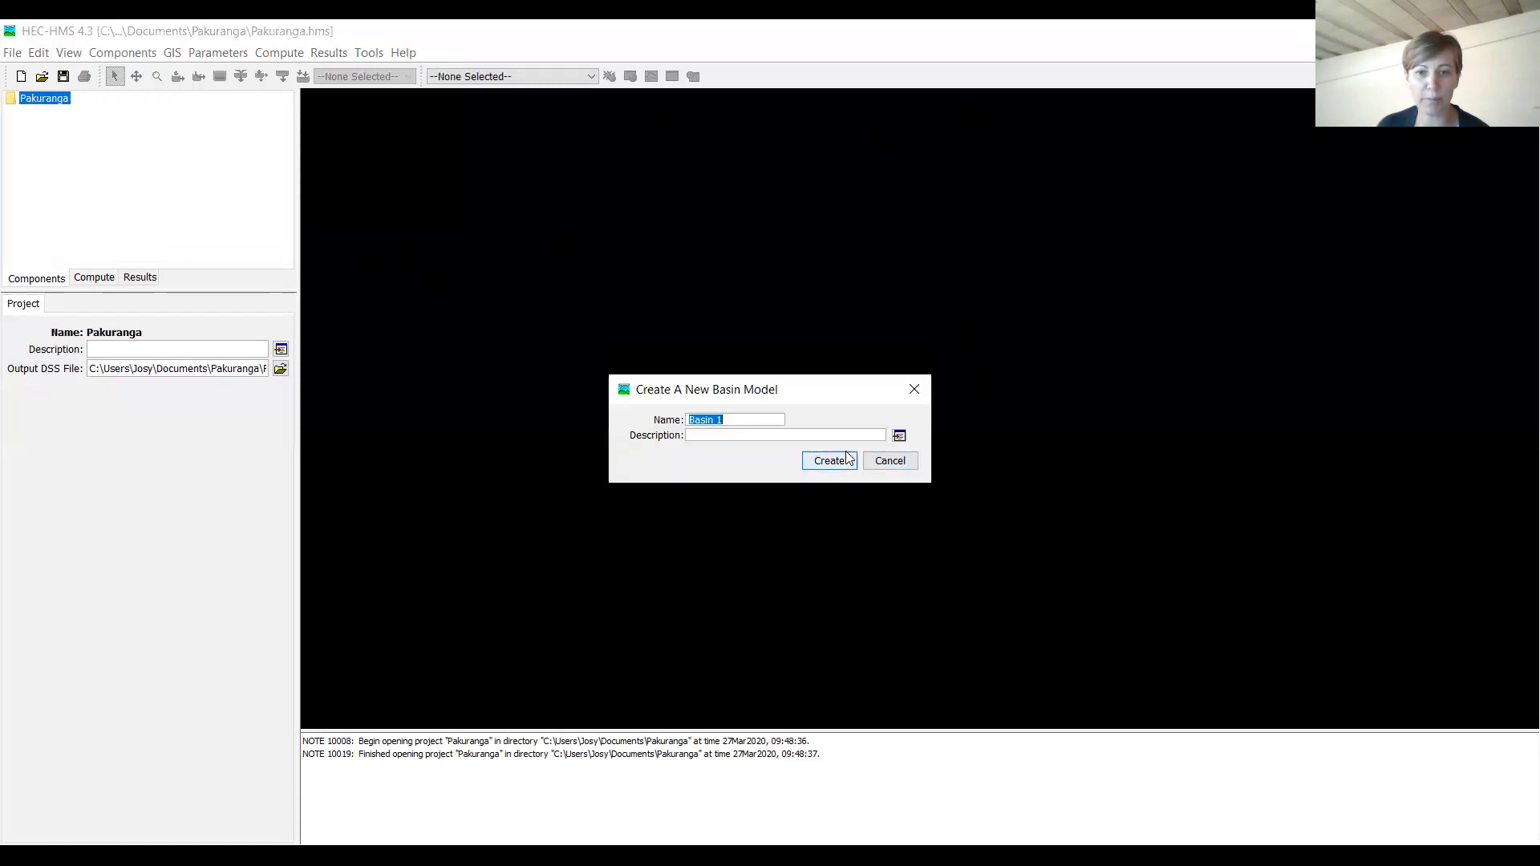
key(Return)
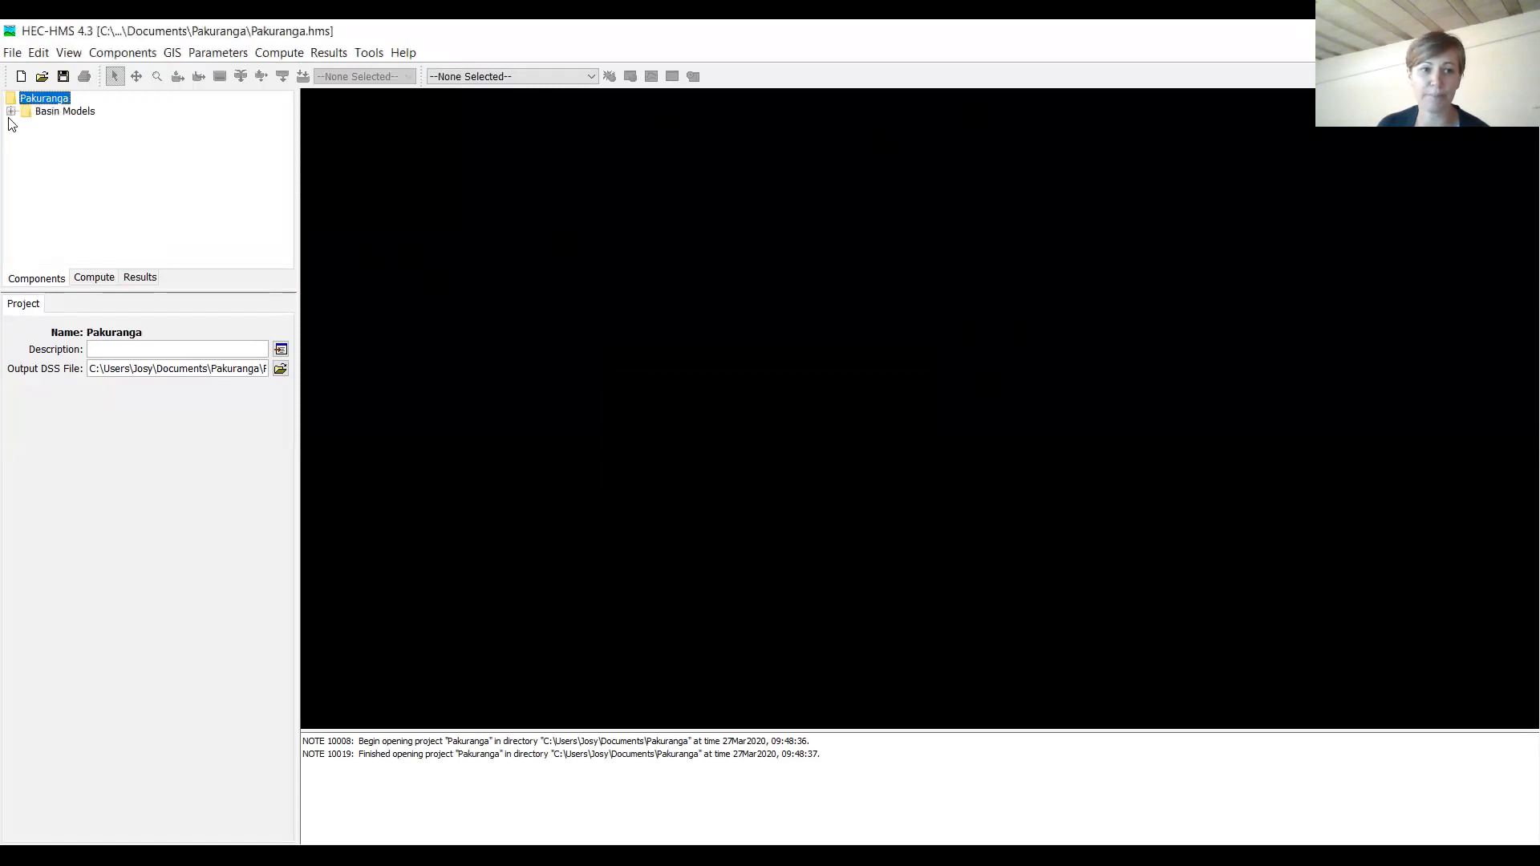
double_click(64, 124)
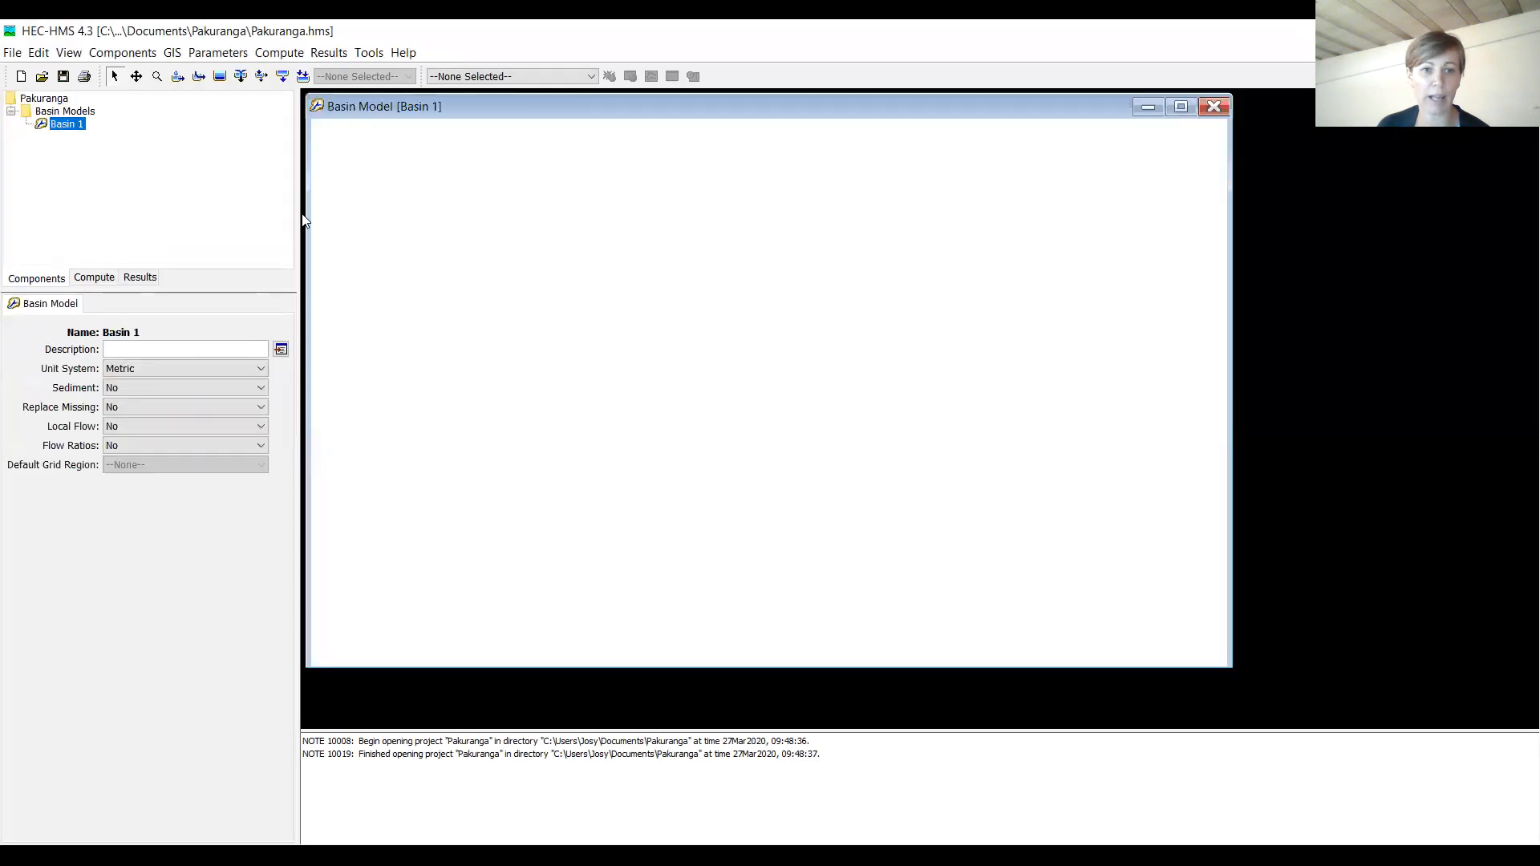
click(1194, 103)
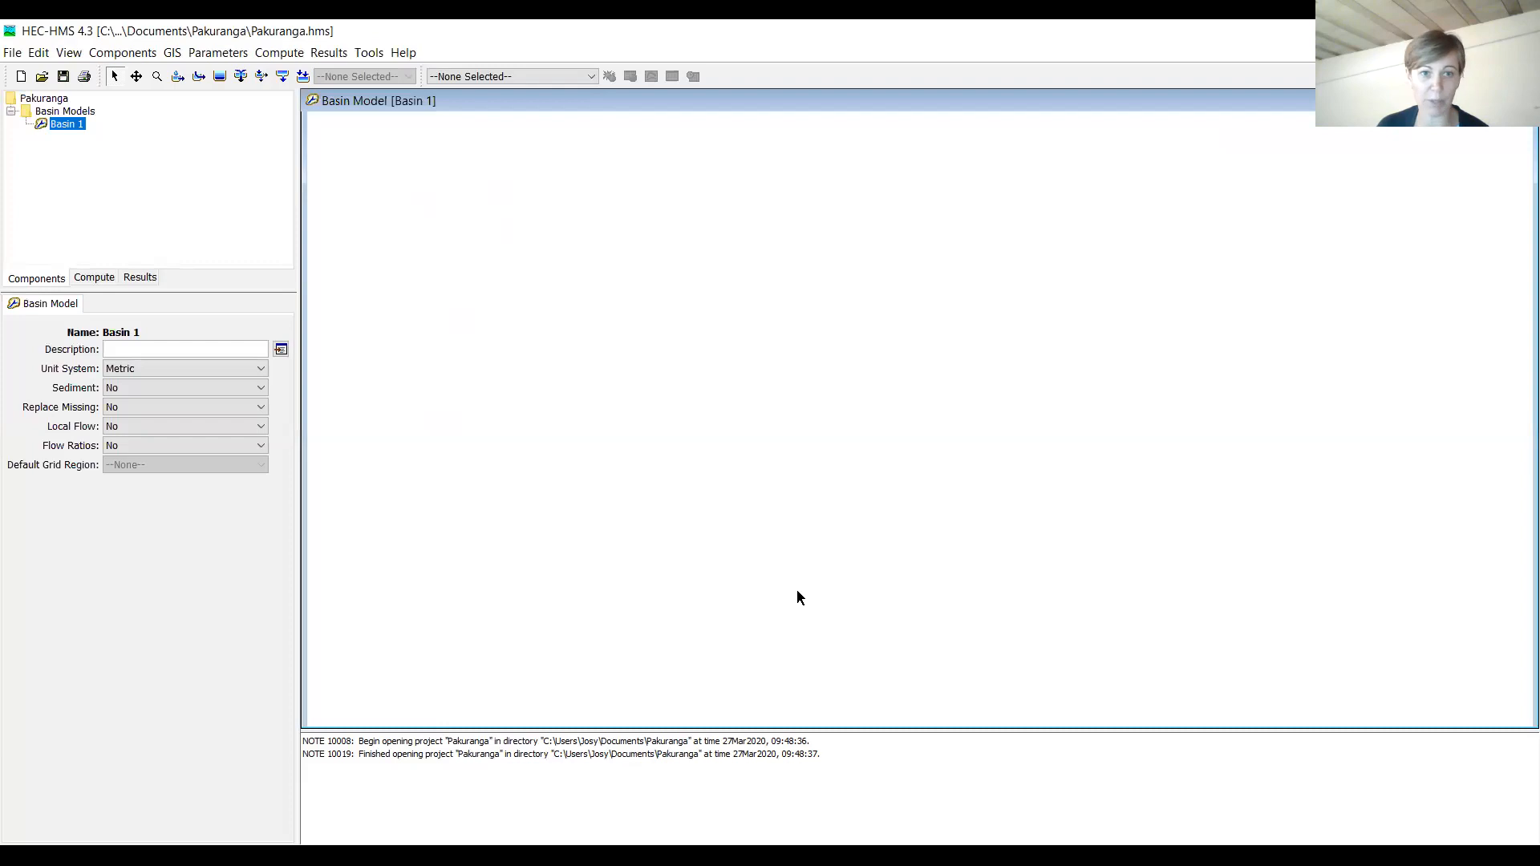
Step: Add a subbasin element named Pakruanga-perv to the Basin 1 map
click(177, 79)
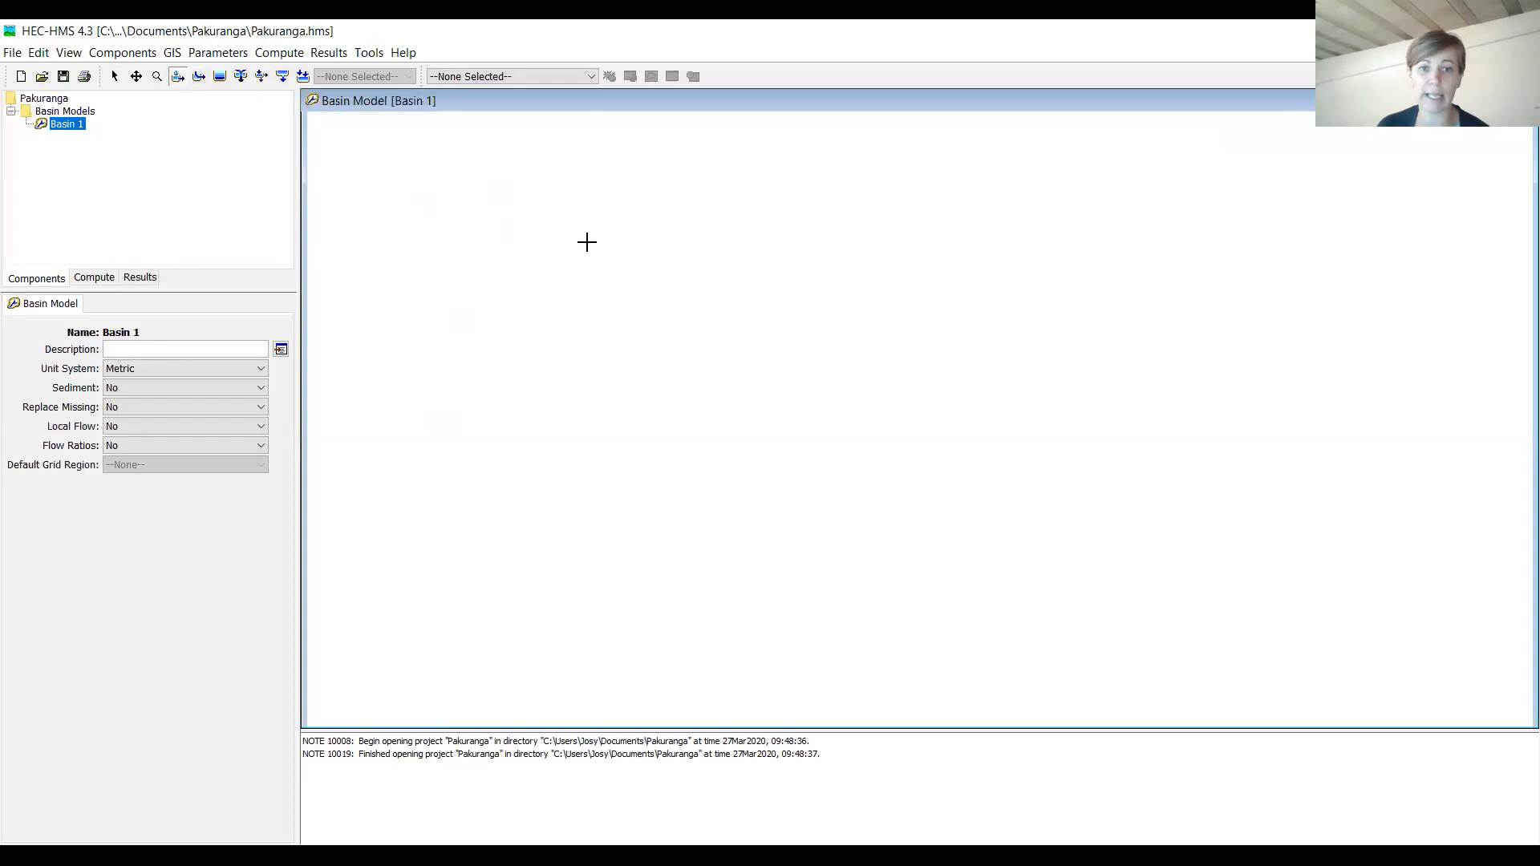
click(587, 243)
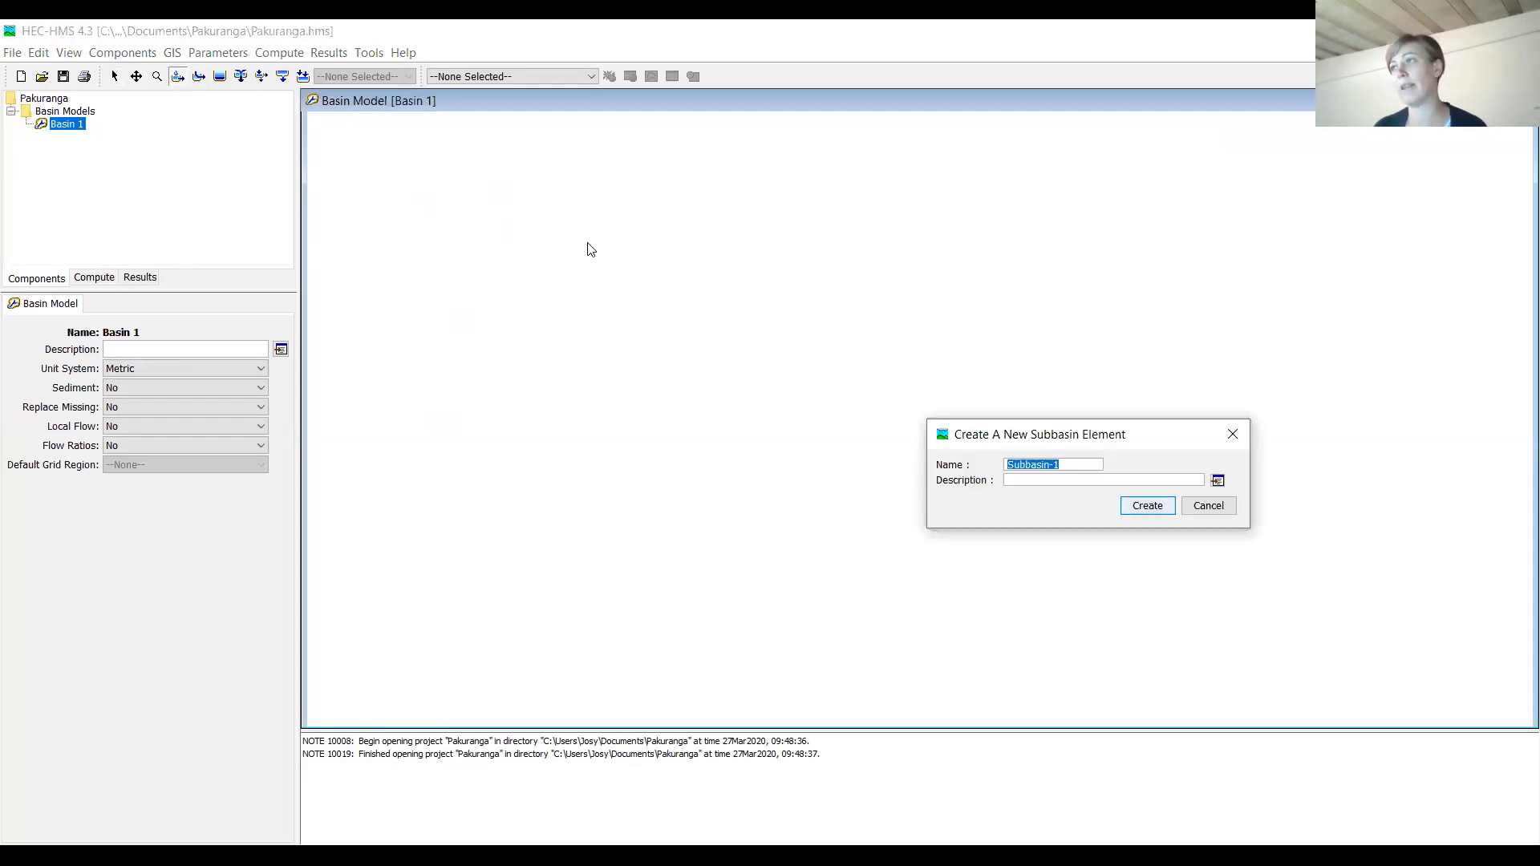
text(Pakruanga)
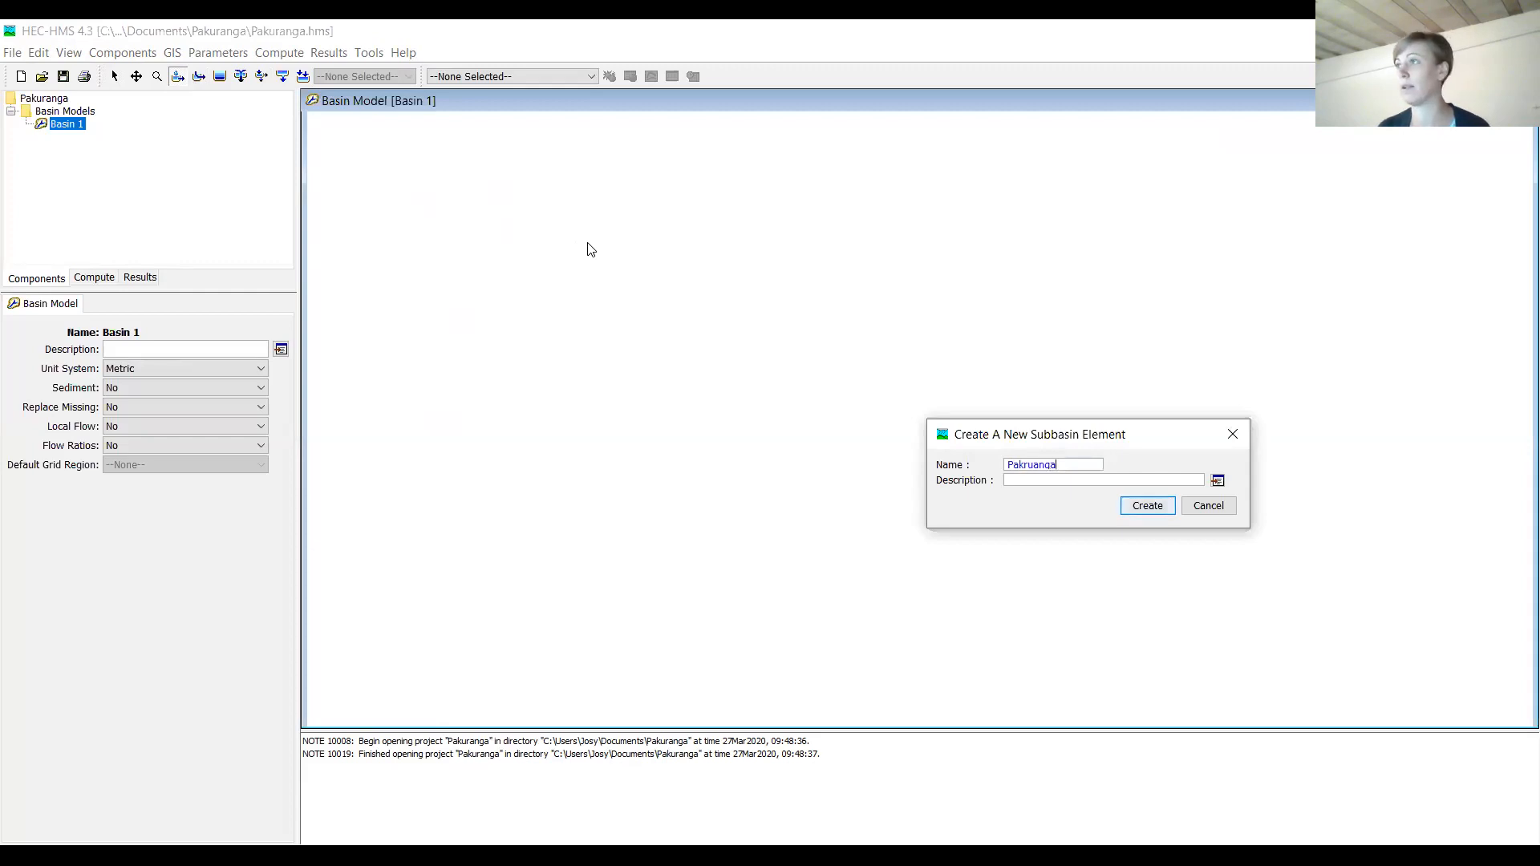
text(-perv)
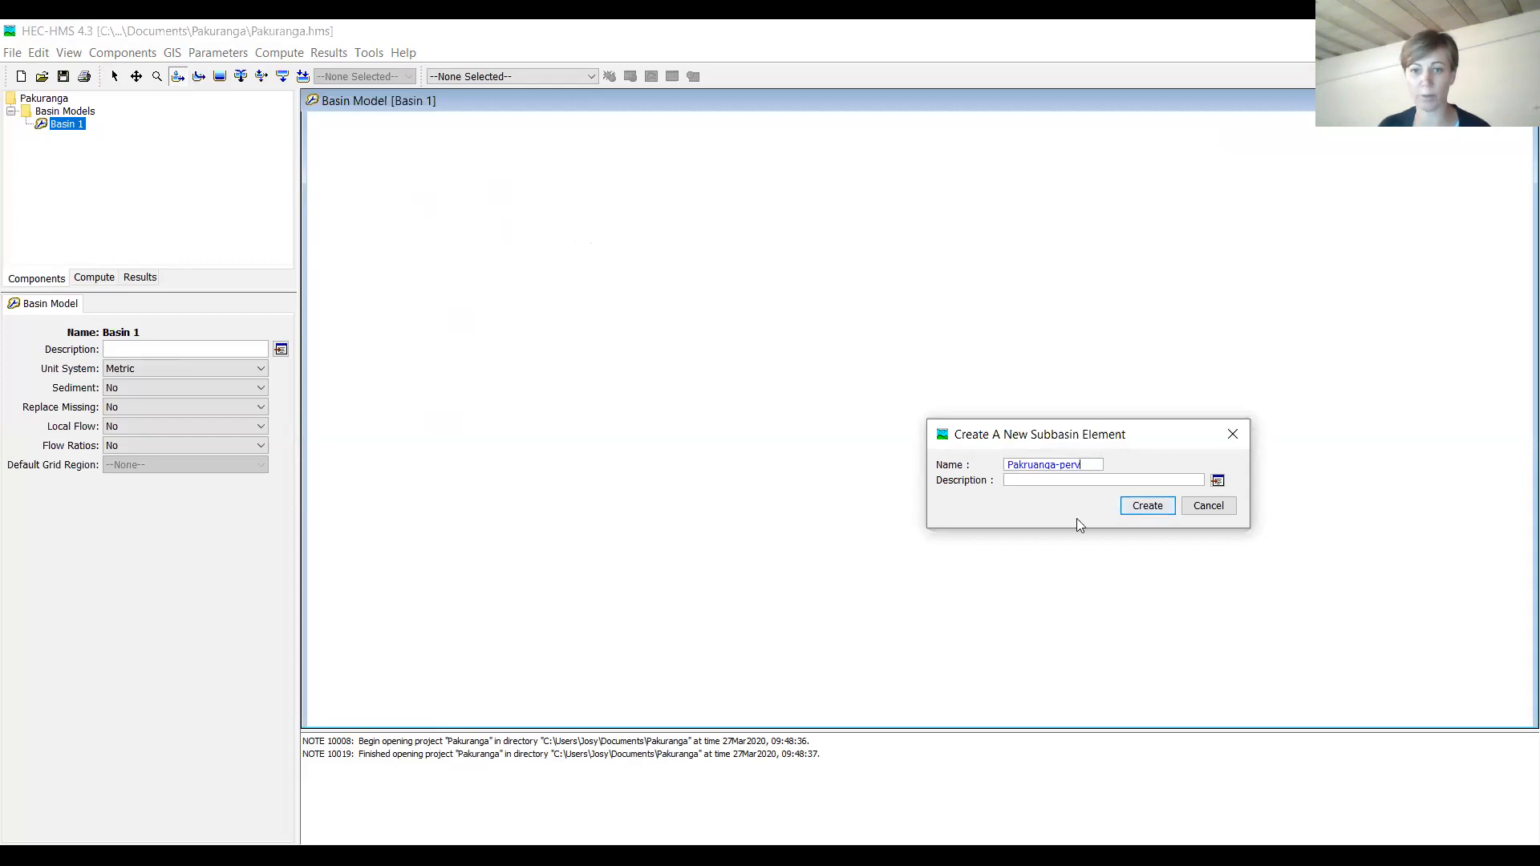
click(1148, 506)
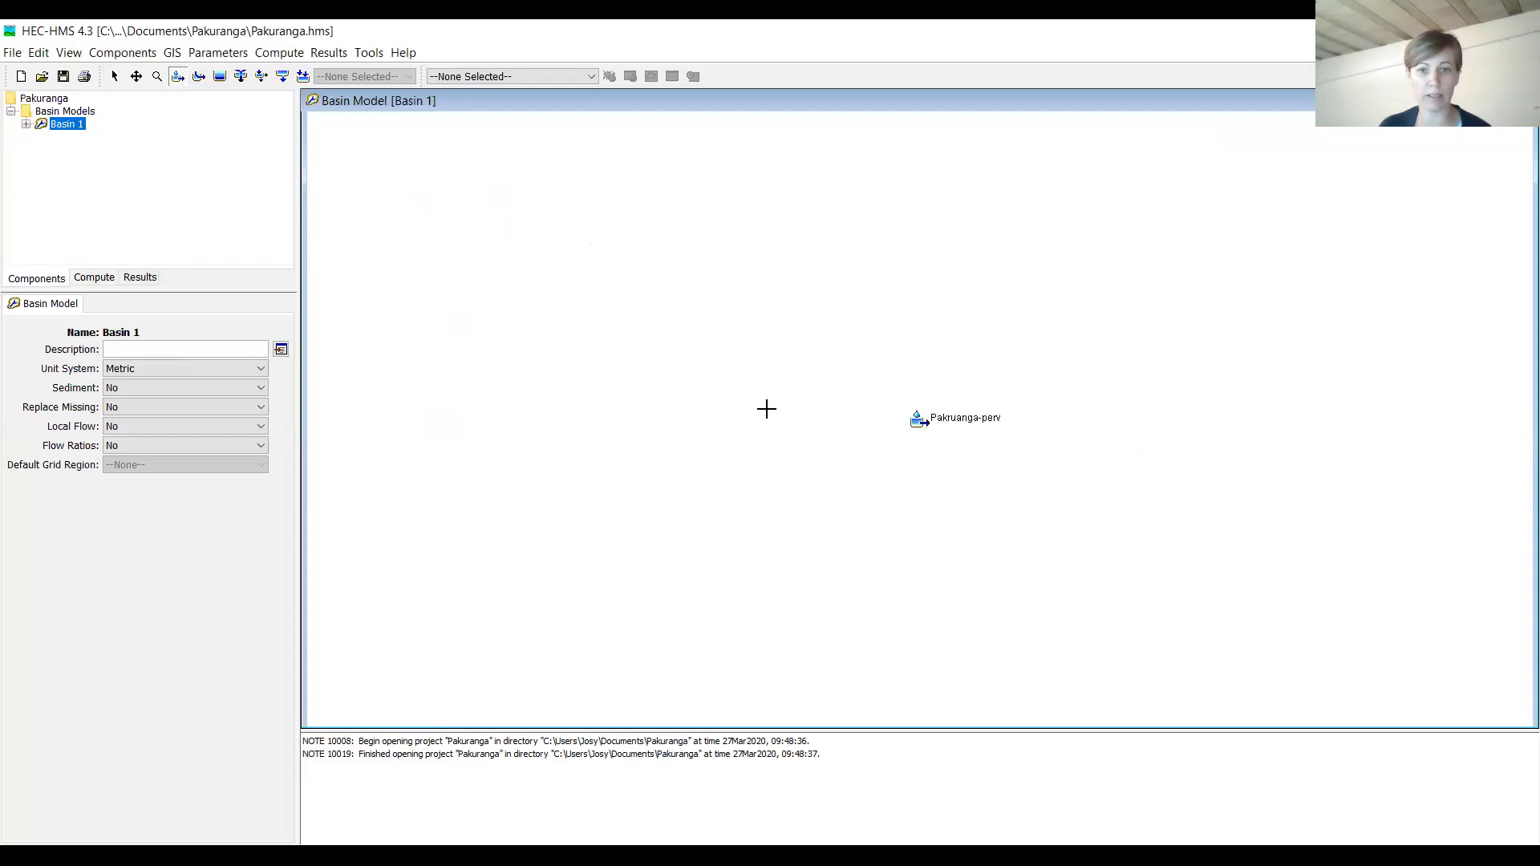
Step: Add a second subbasin named Pakuranga-imperv beside the pervious one, on its left
click(739, 417)
text(Pakuranga )
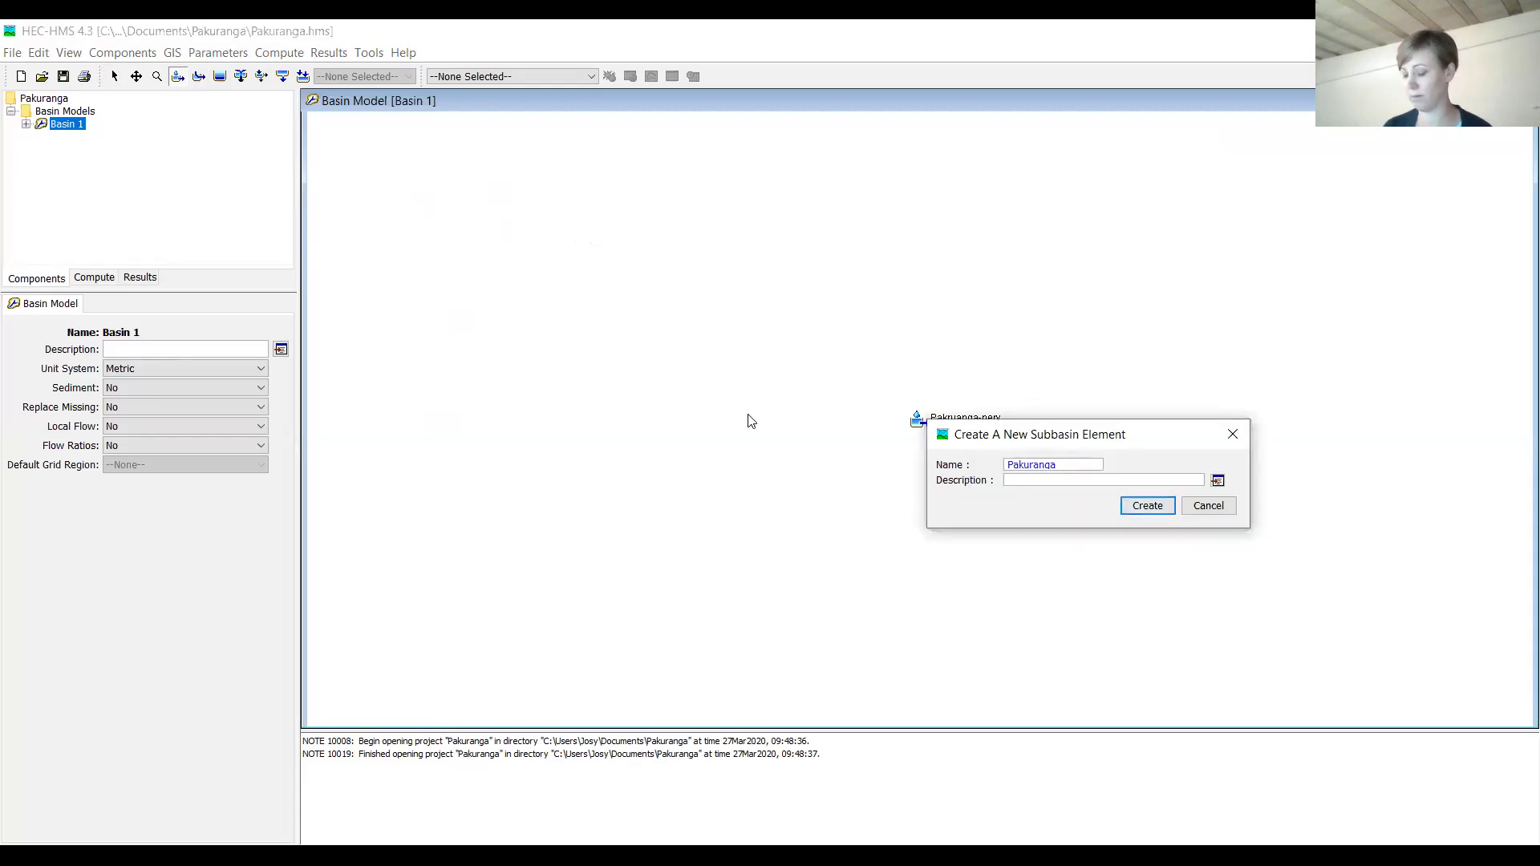
text(-imperv)
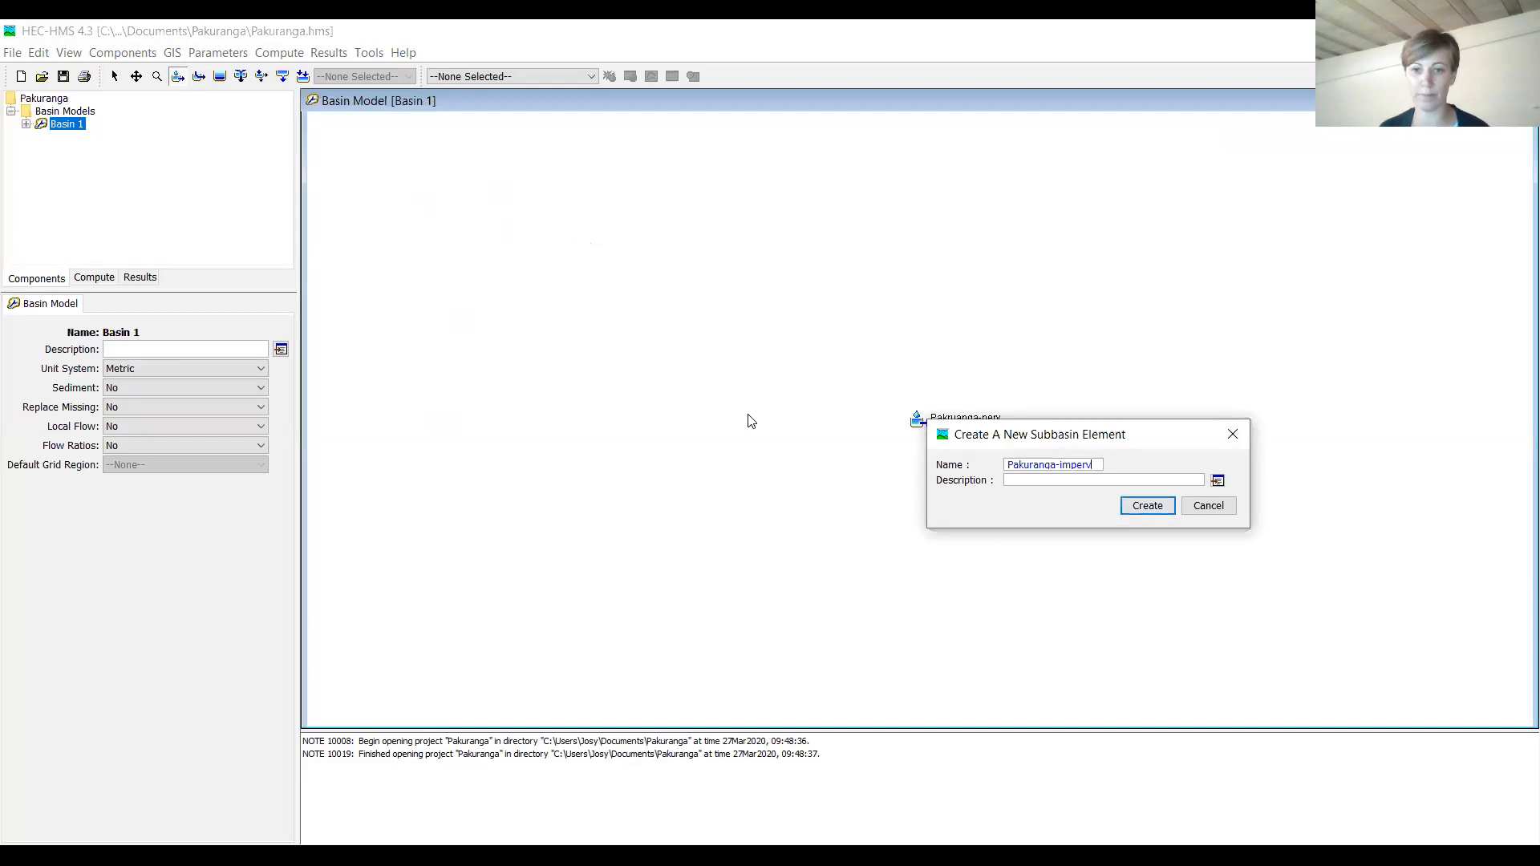
click(1142, 510)
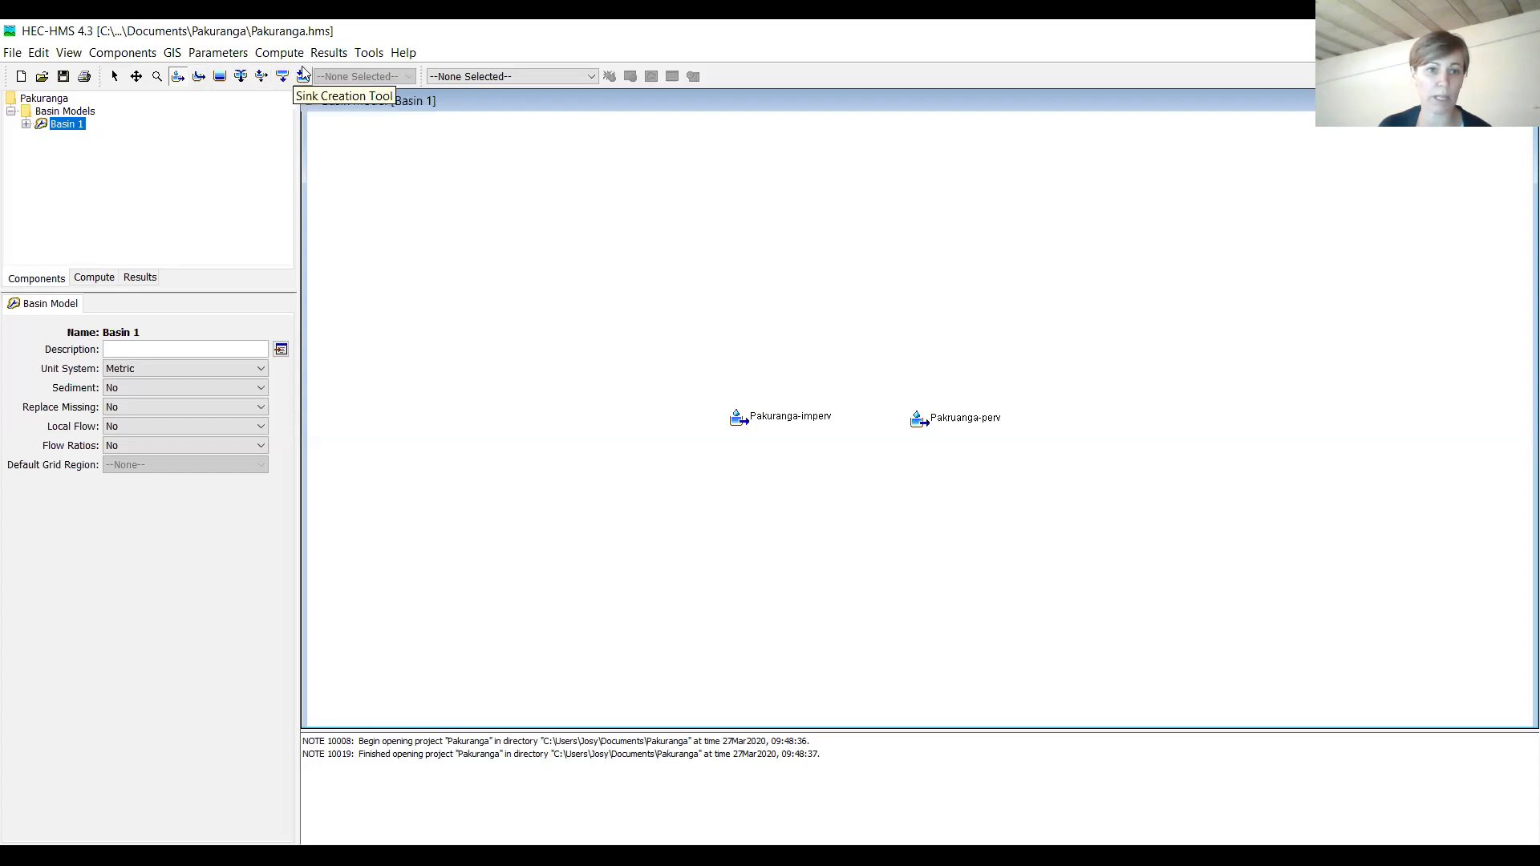
Step: Add a junction with the default name Junction-1 below and between the two subbasins
click(241, 76)
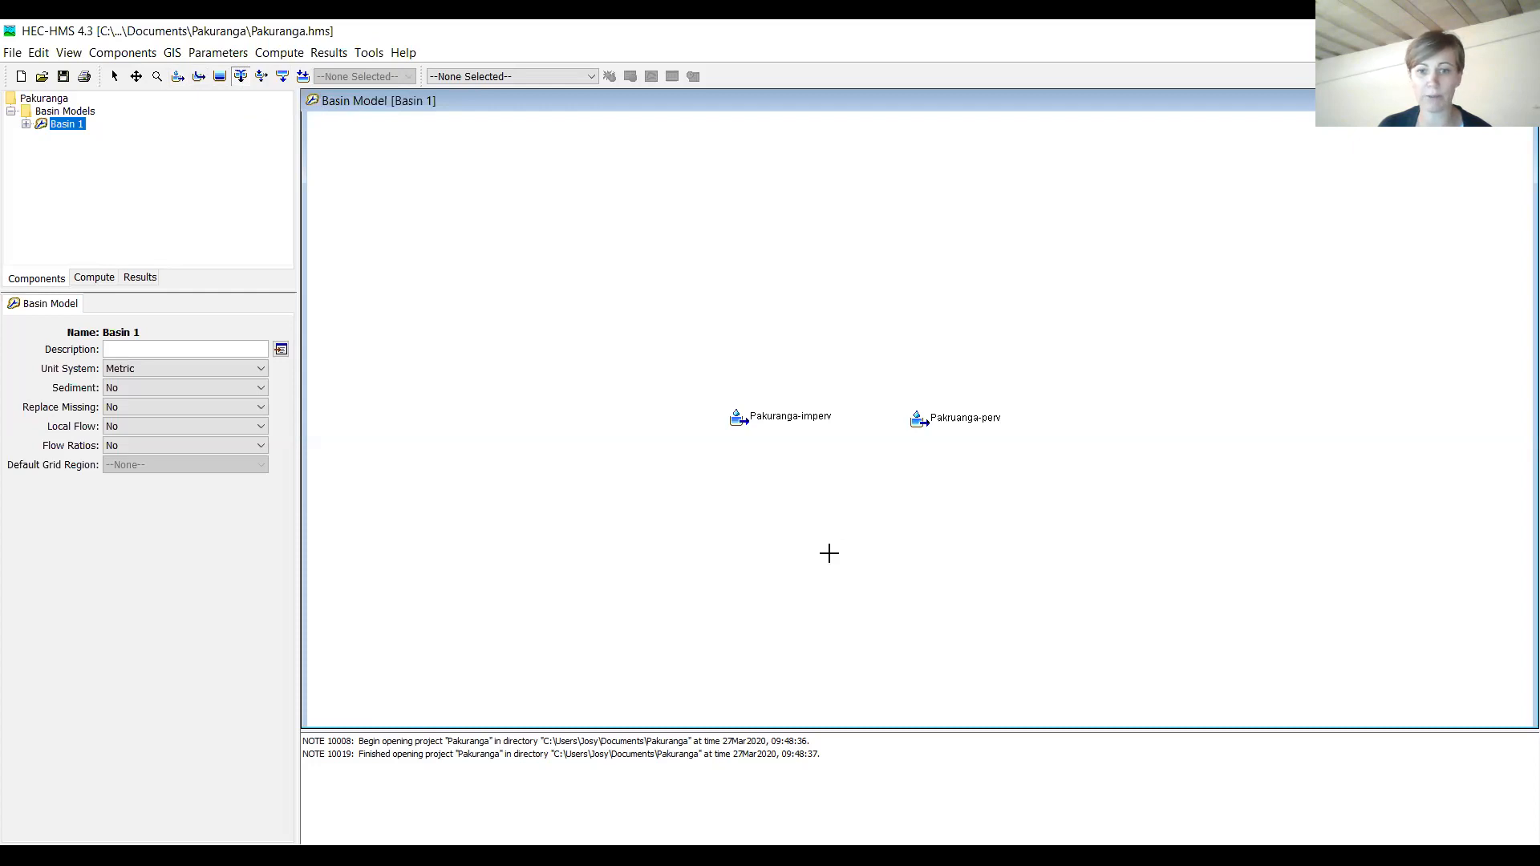
click(828, 554)
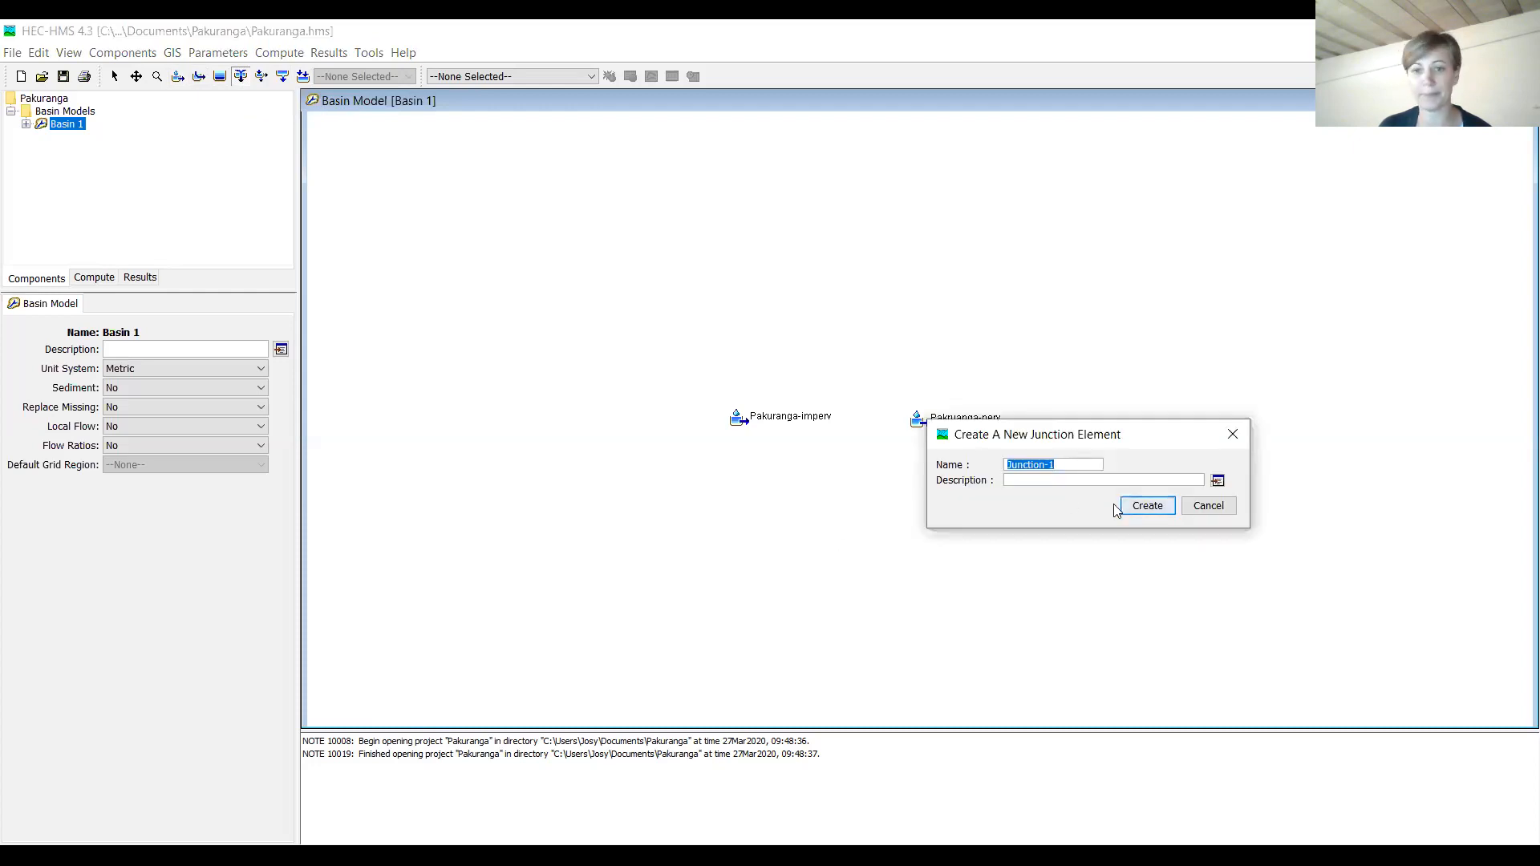
click(1147, 506)
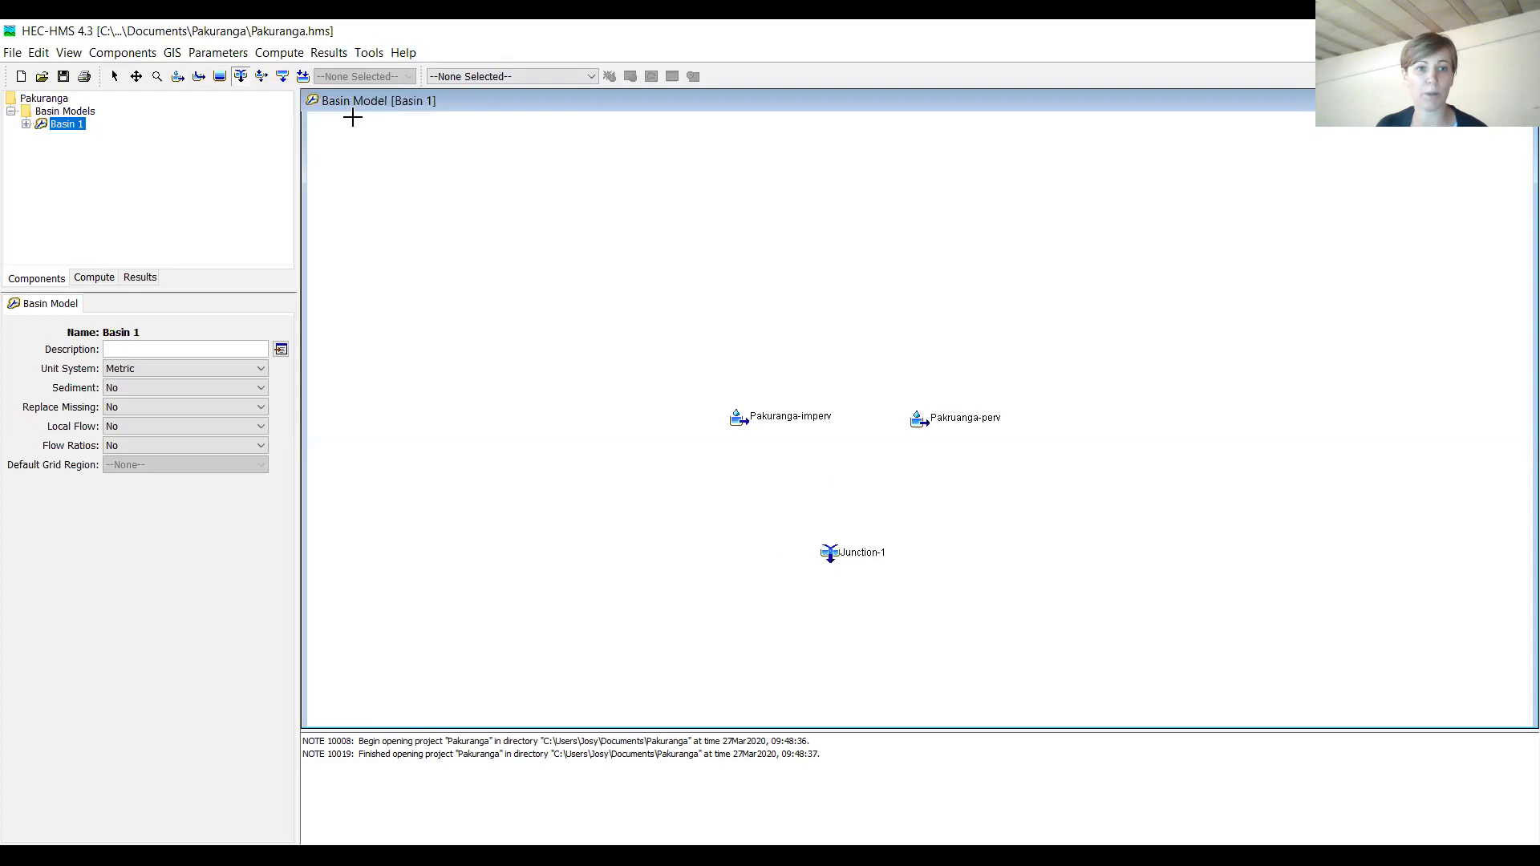
Step: Draw a reach from each of the two subbasins to Junction-1, keeping the default reach names
click(200, 78)
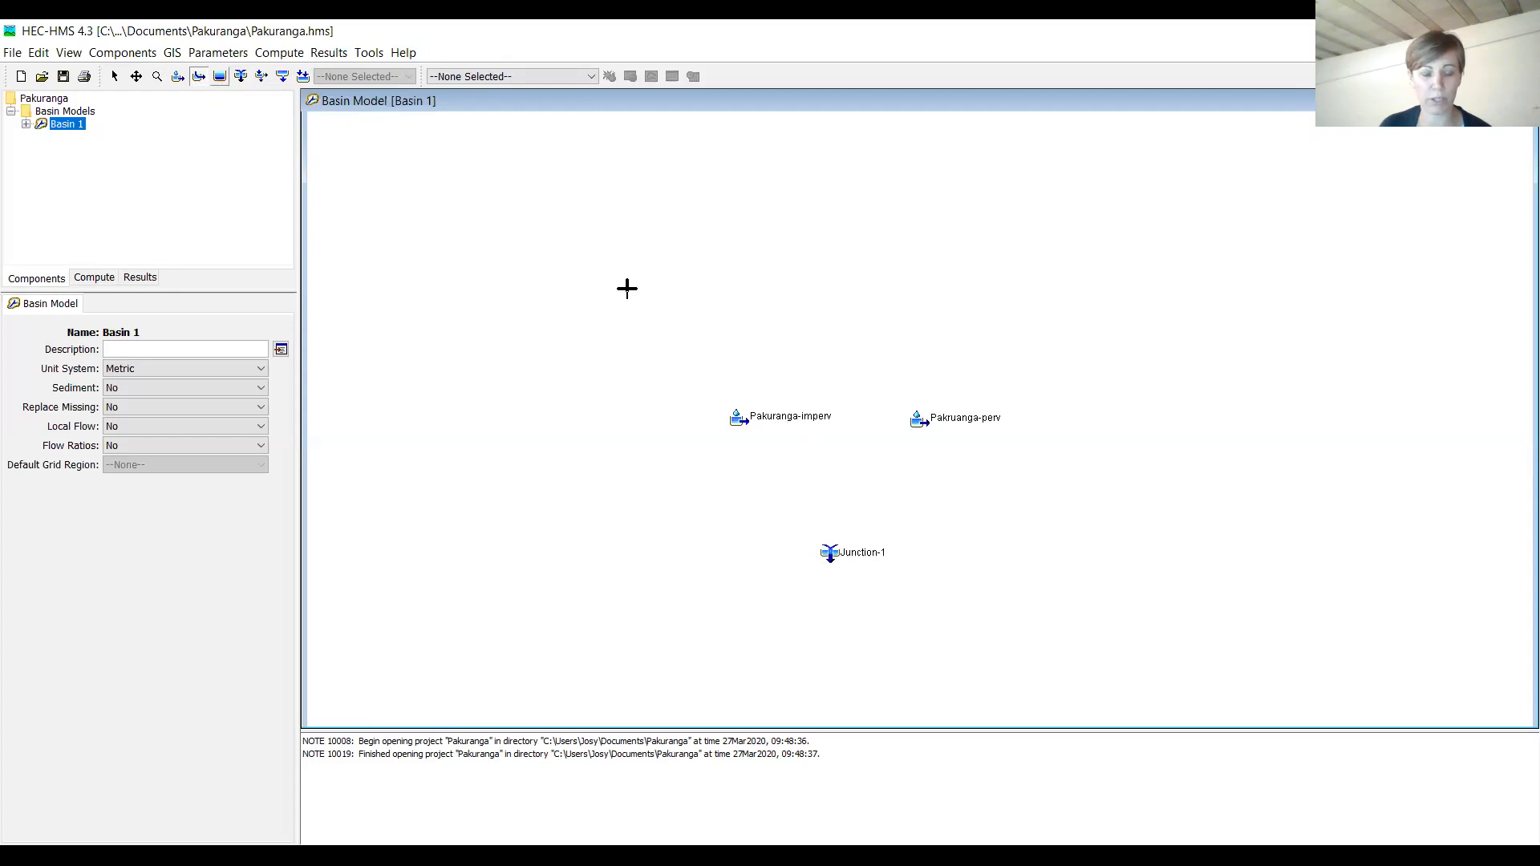
click(736, 419)
click(828, 552)
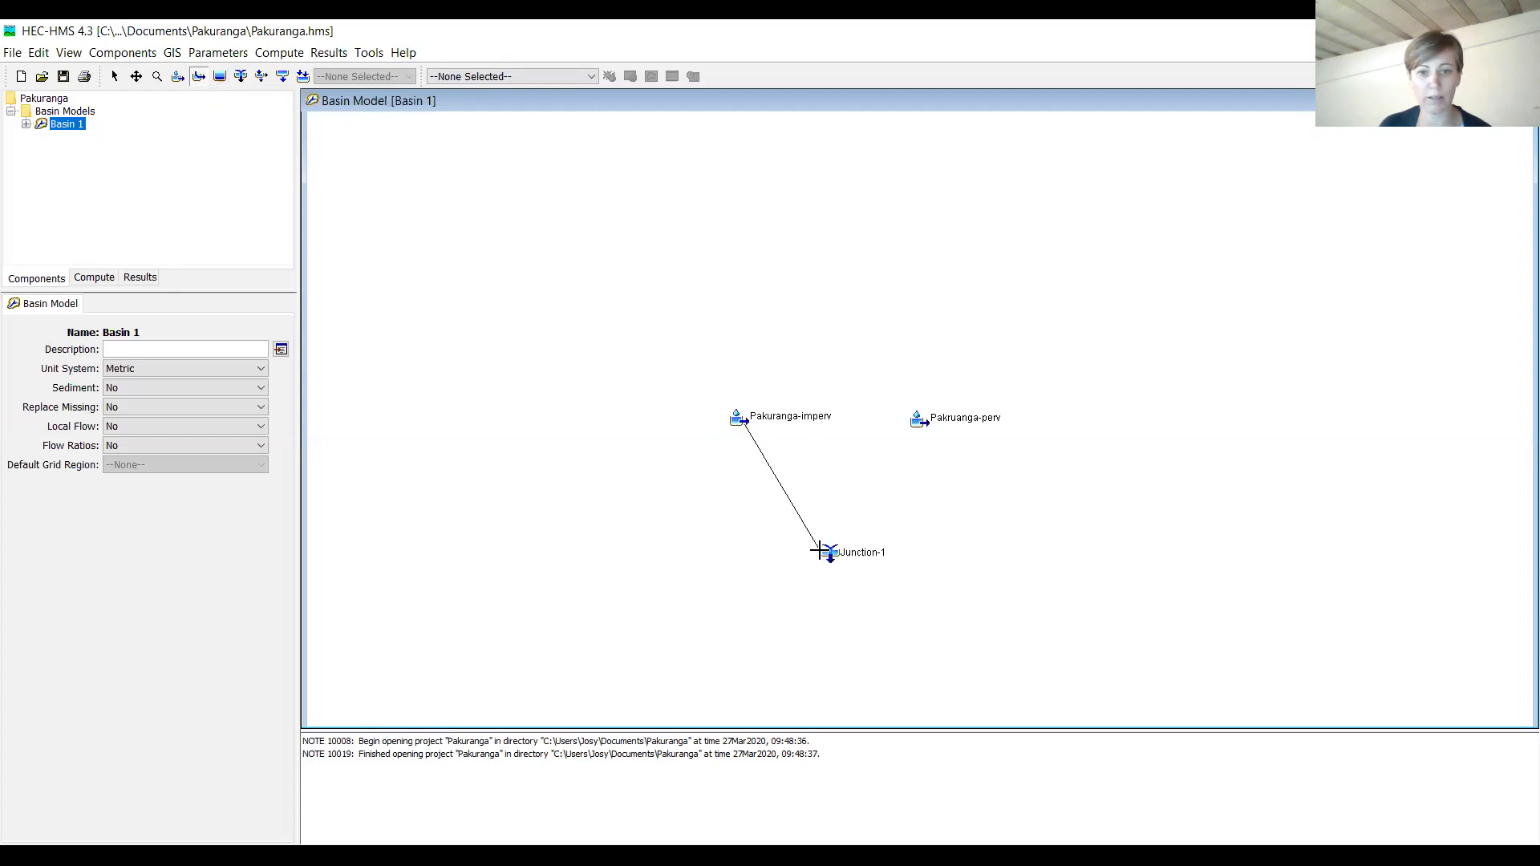
click(1148, 506)
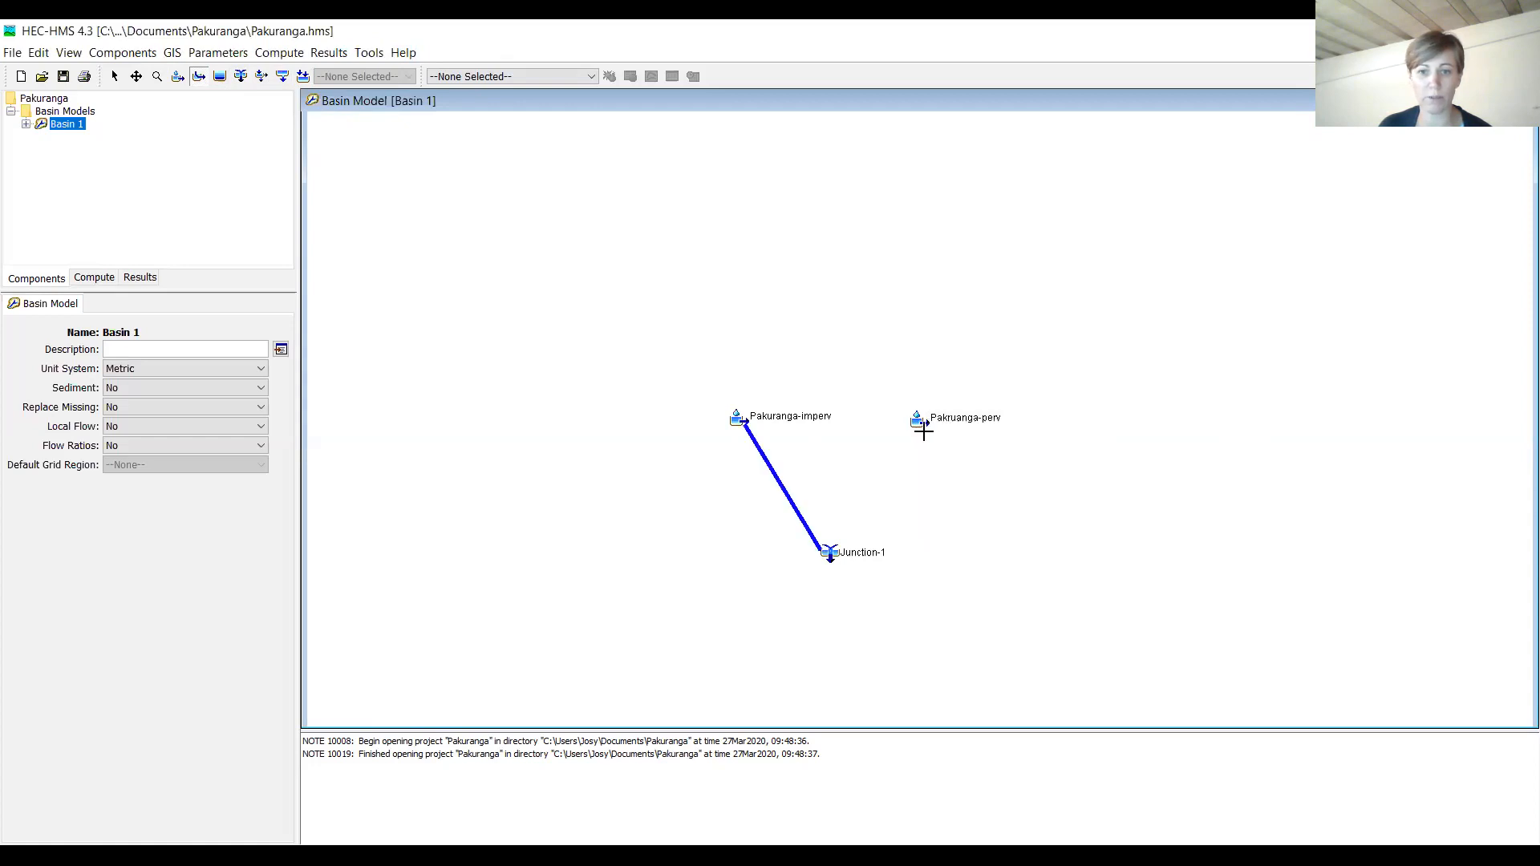
click(920, 420)
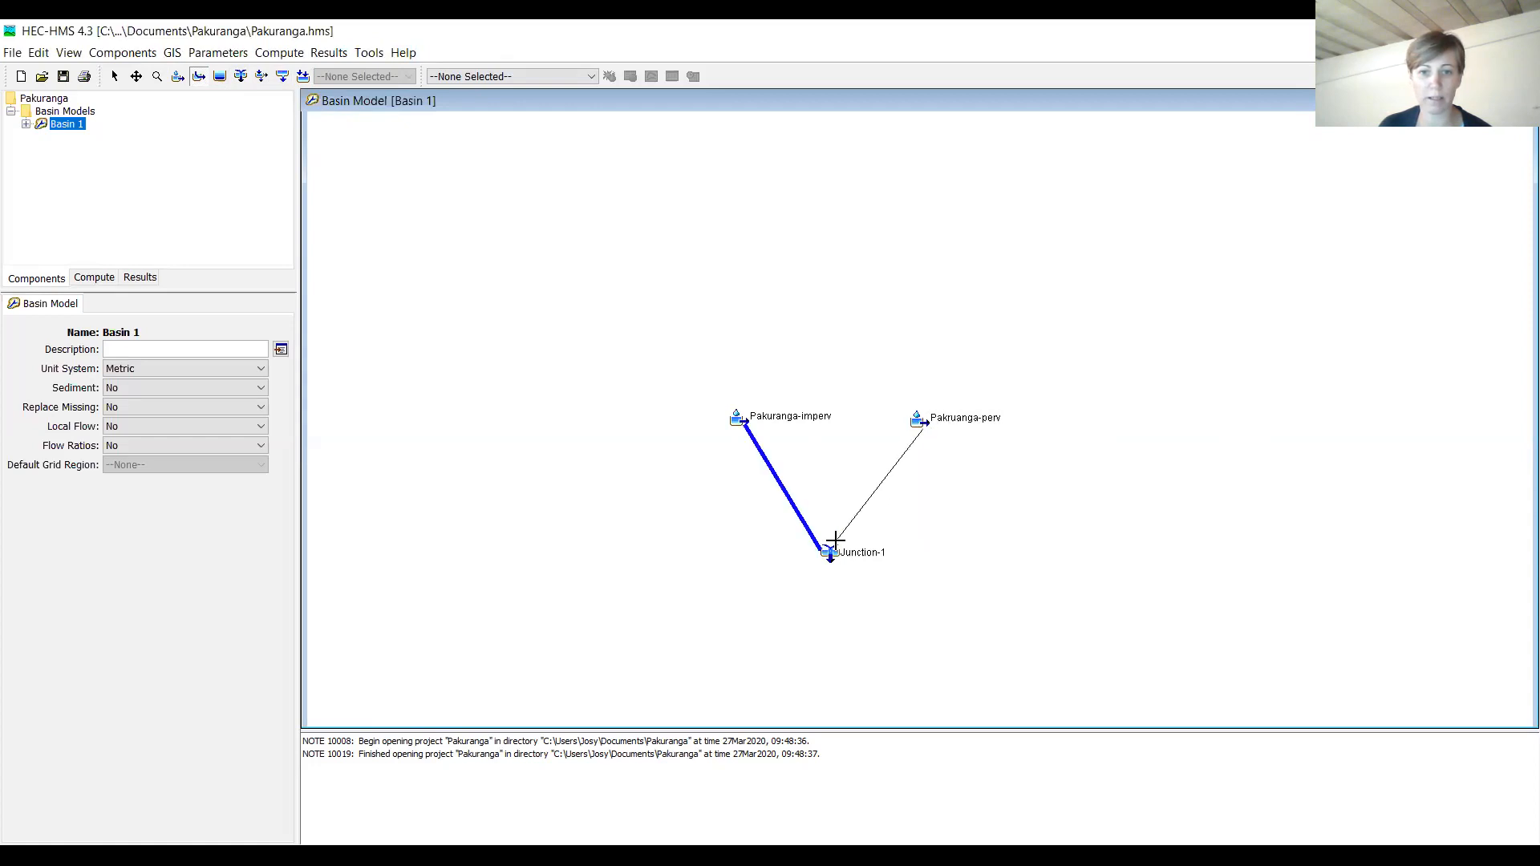
click(837, 543)
click(1139, 513)
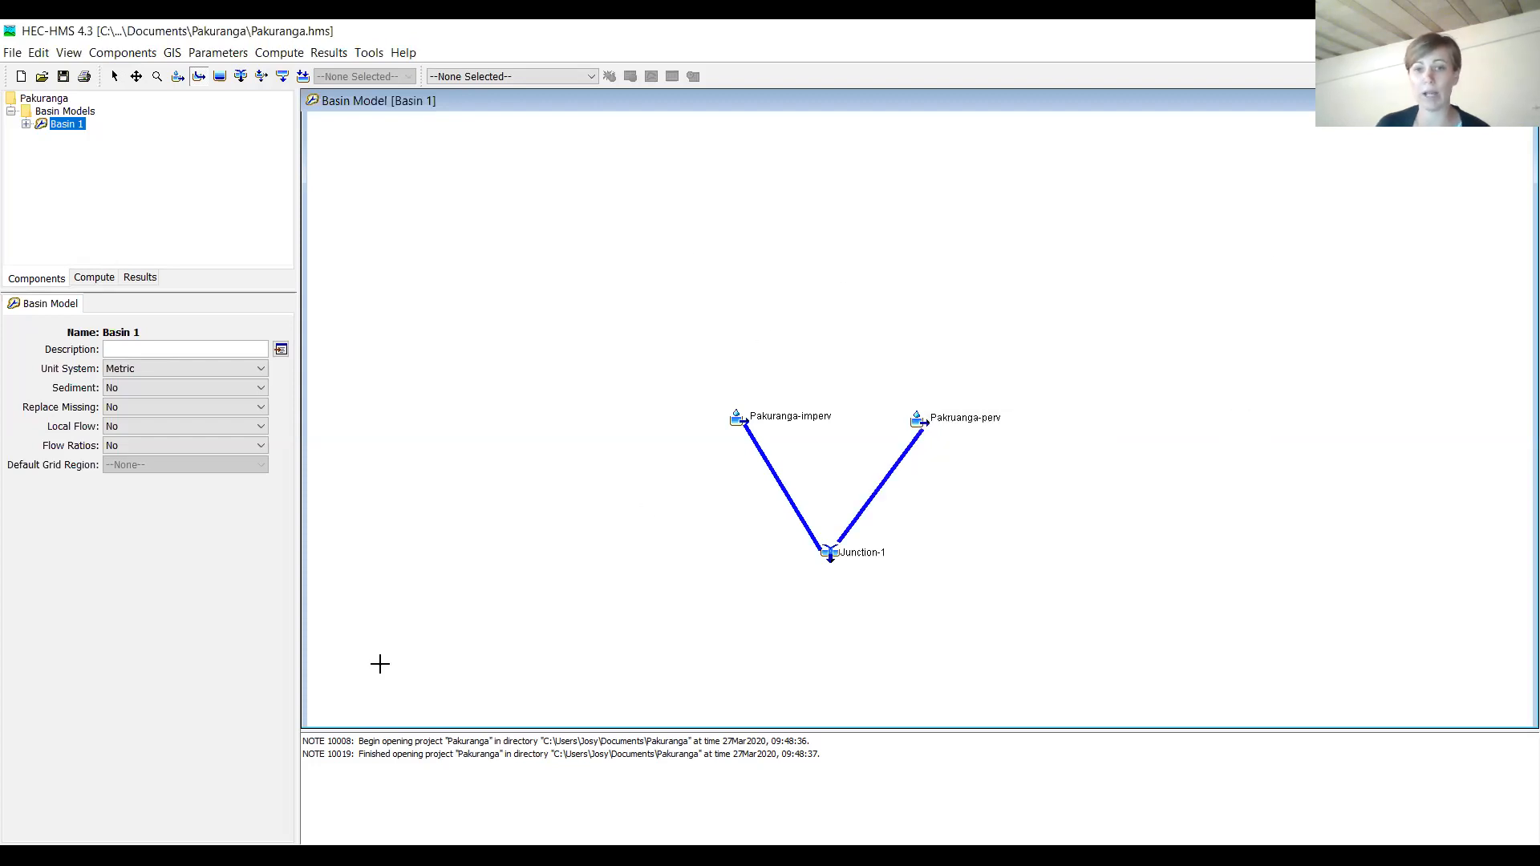
Step: Give the Pakruanga-perv subbasin in Basin 1 the description Pervious Catchment
scroll(894, 584, up, 1)
scroll(897, 585, up, 2)
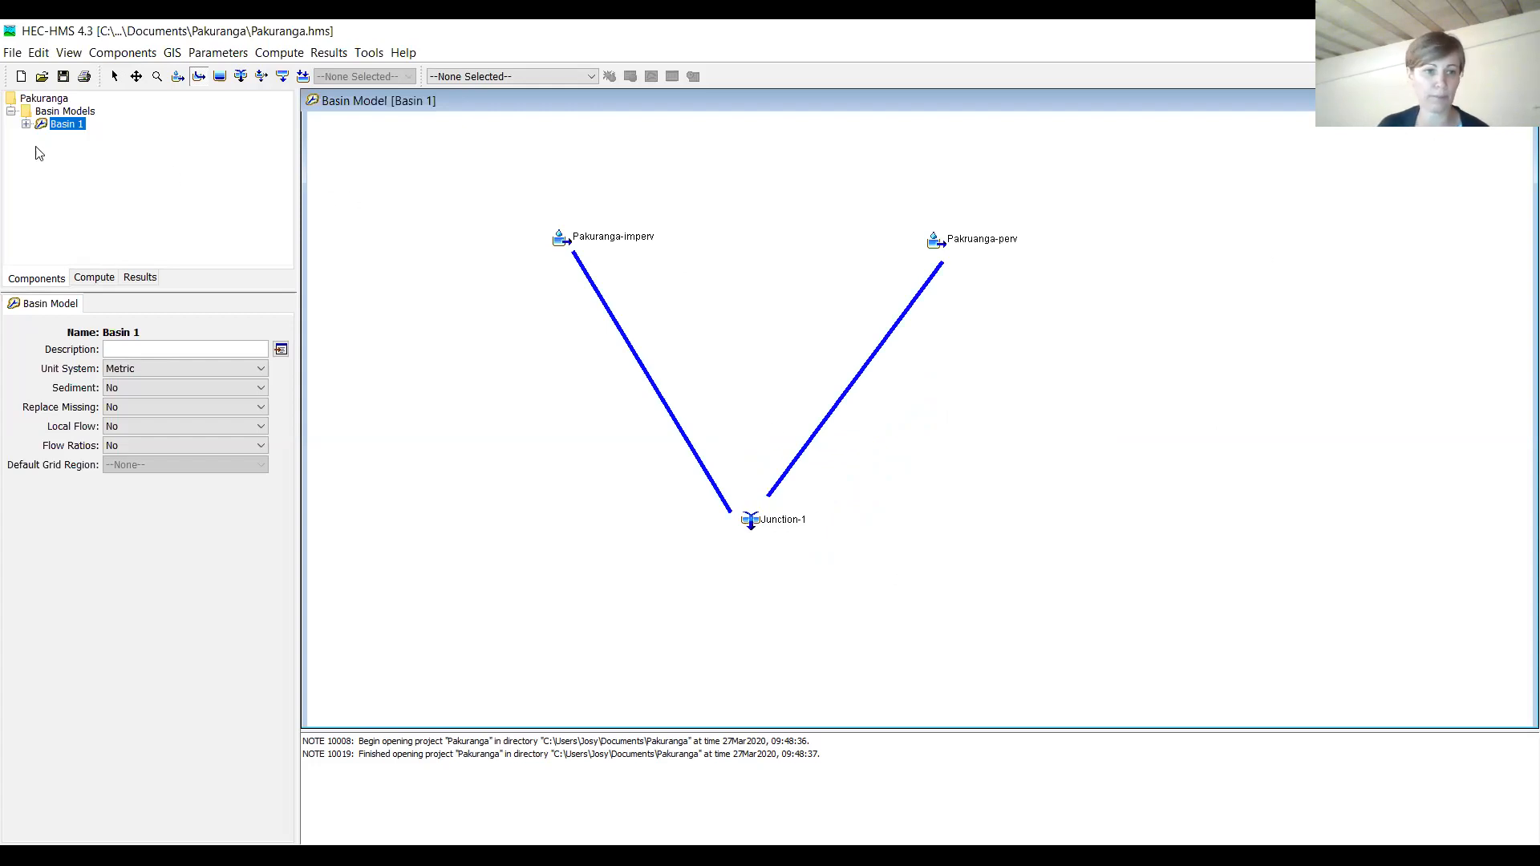
click(25, 123)
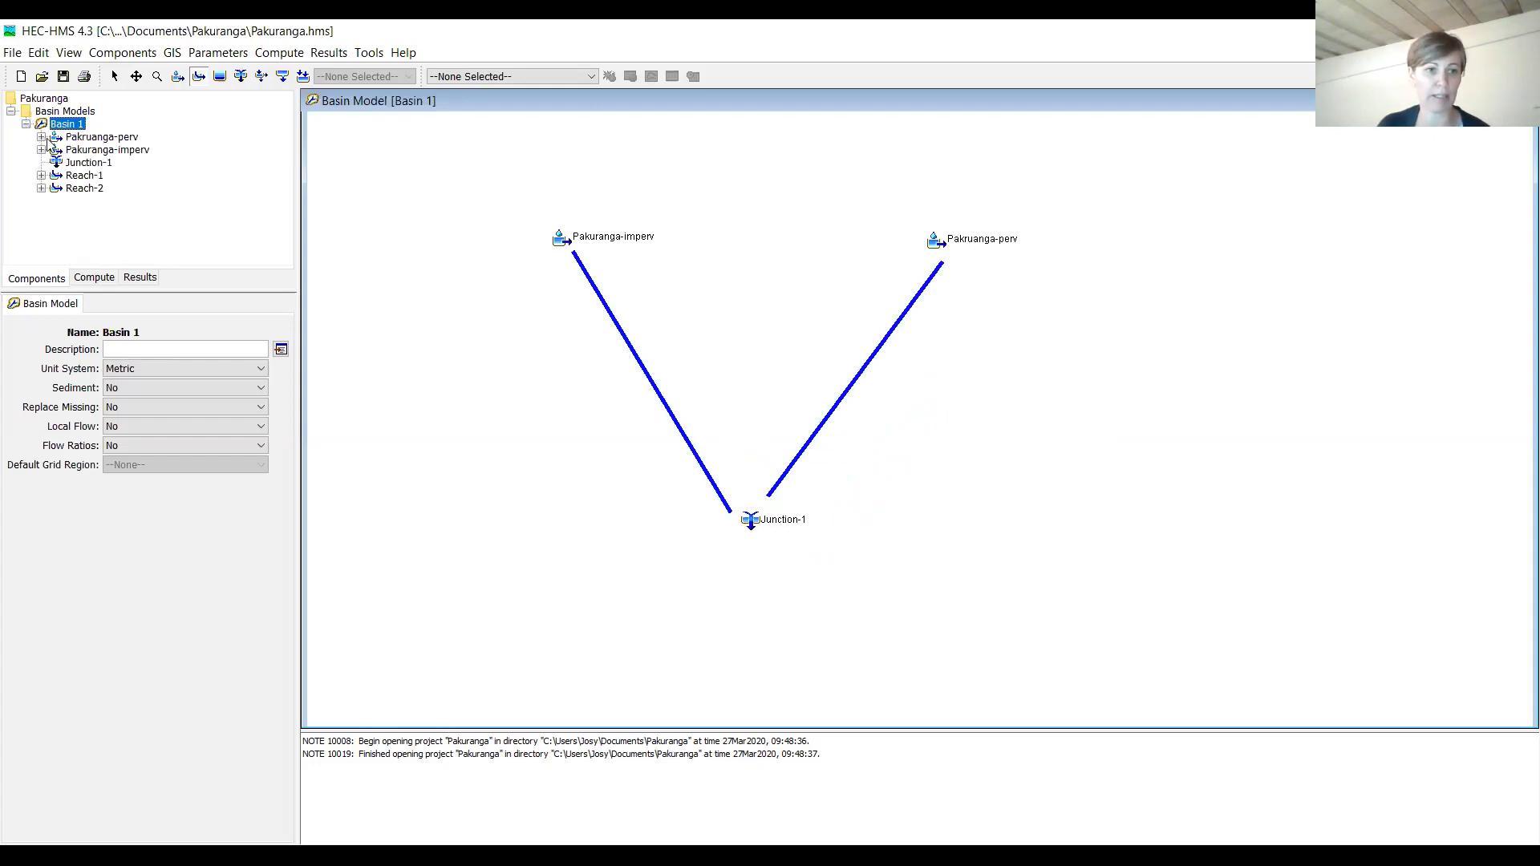
click(74, 138)
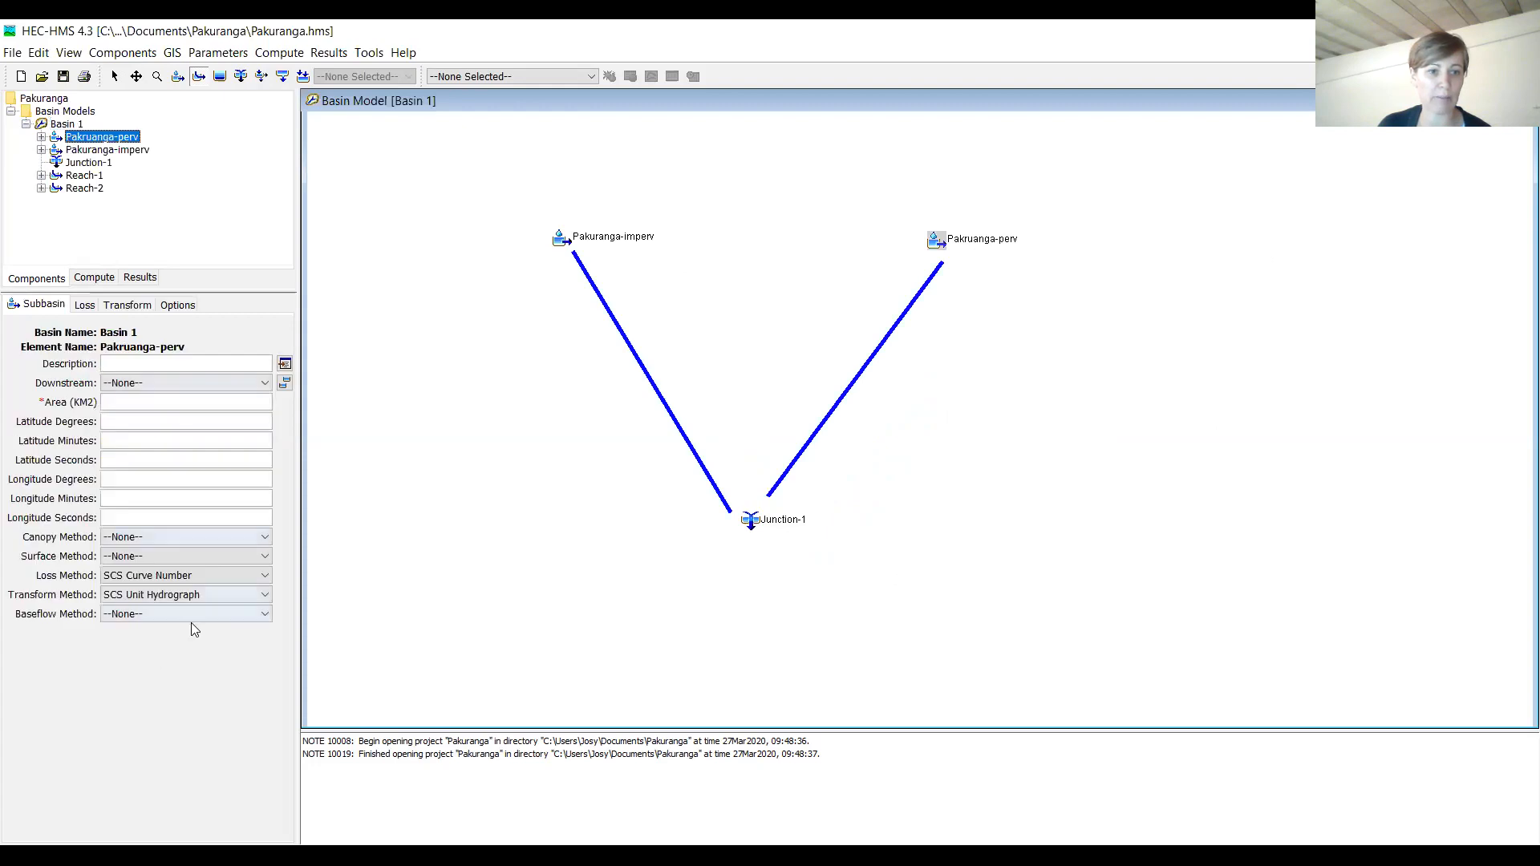
click(41, 137)
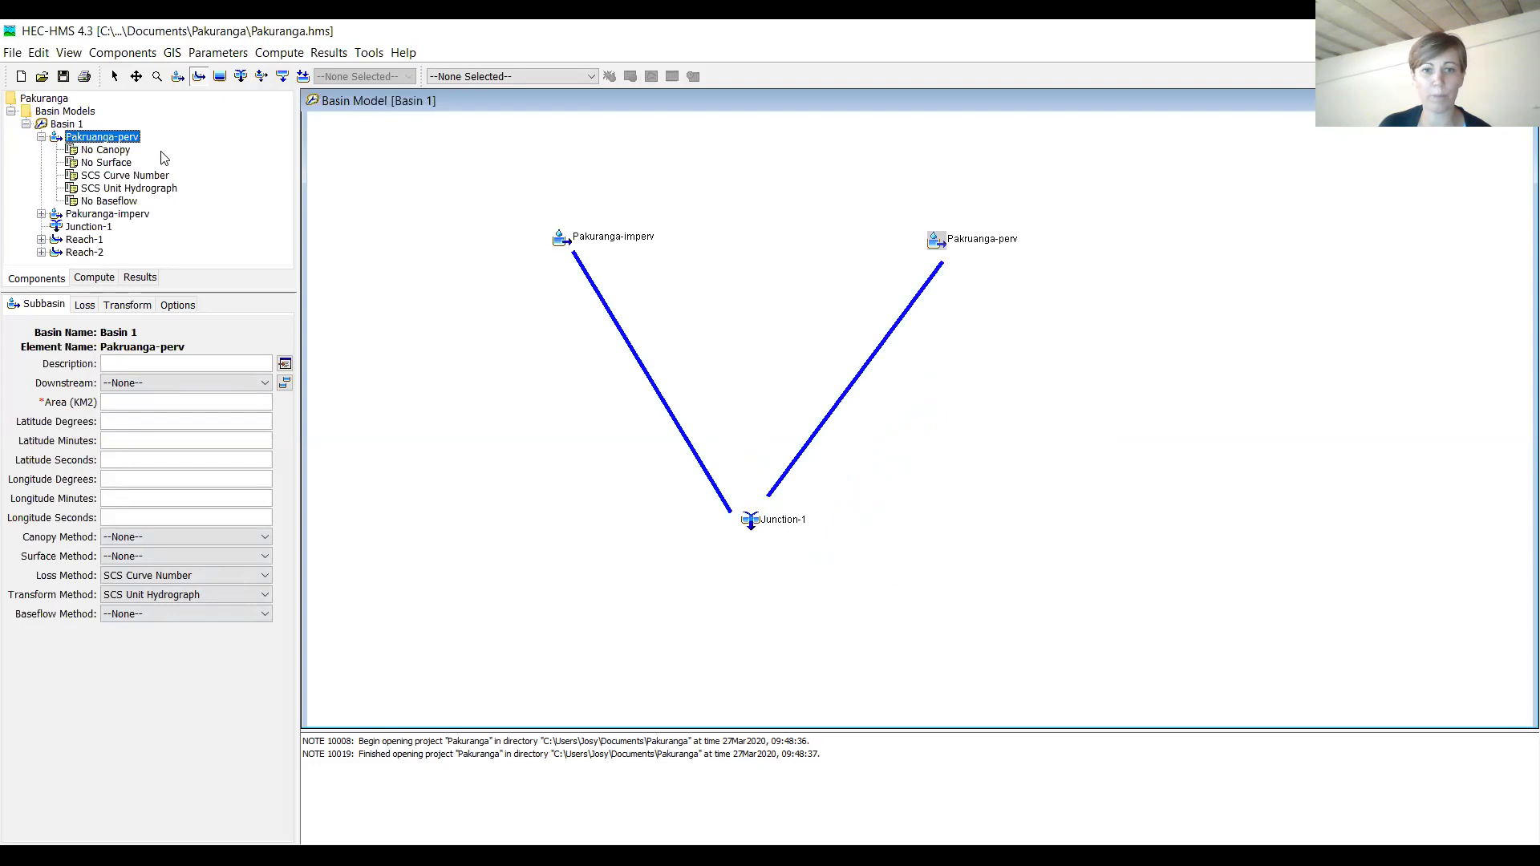
click(125, 362)
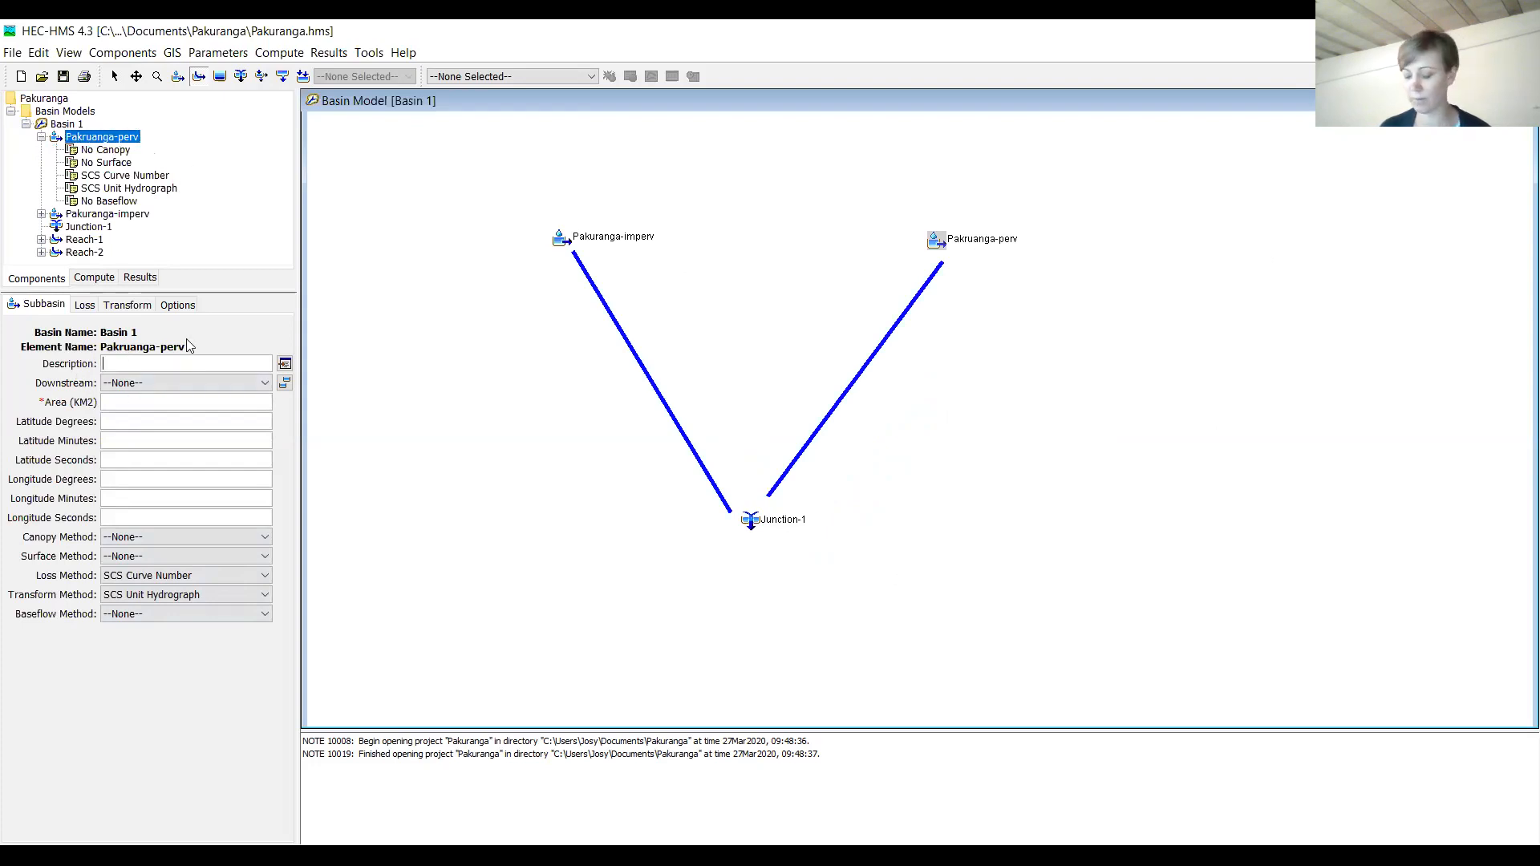
text(Pervious Catchmenyt)
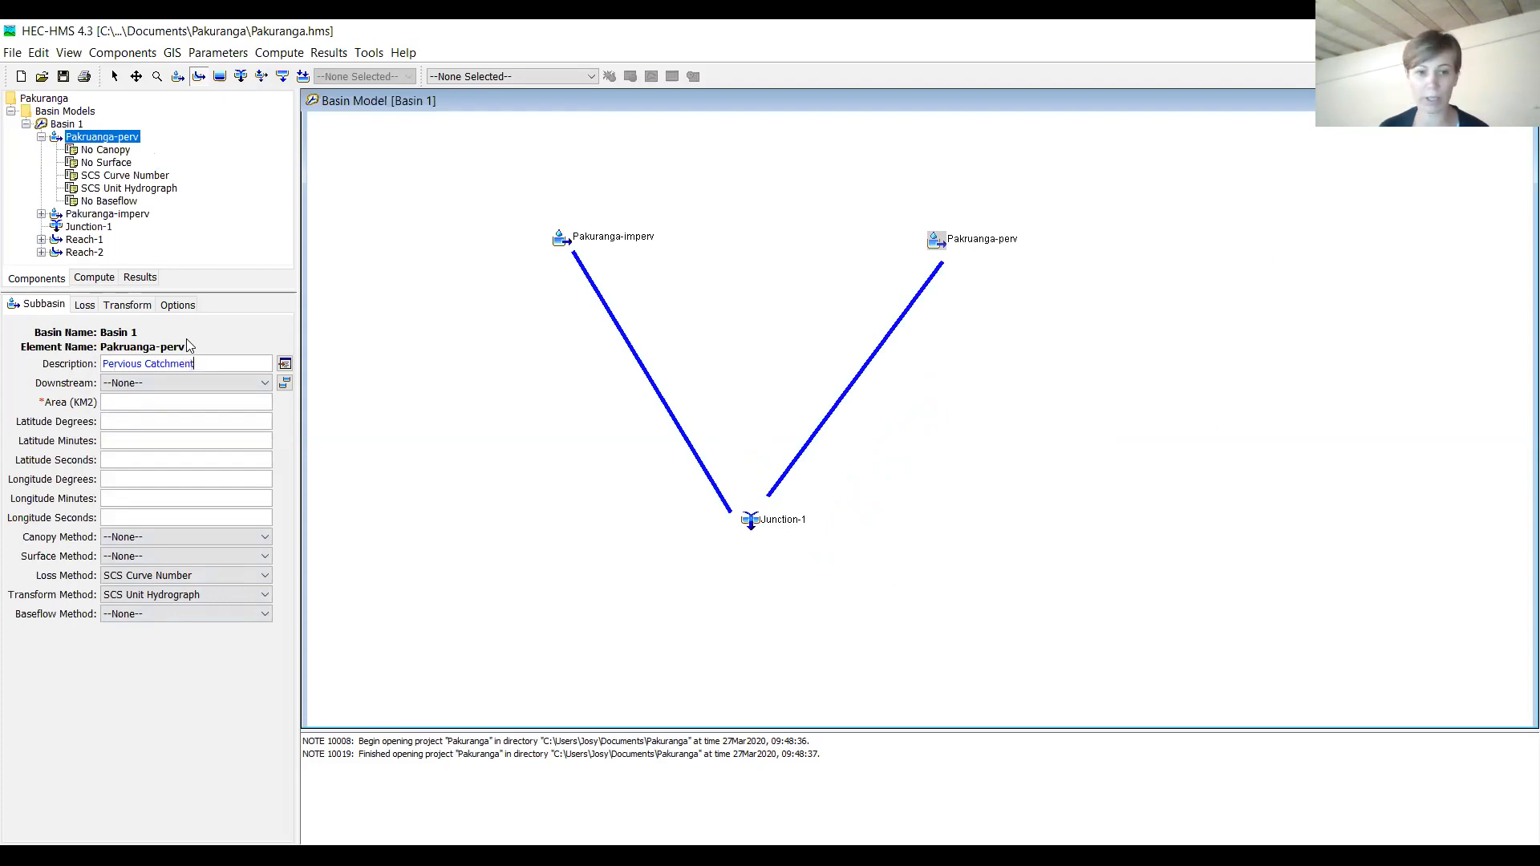
Step: Set the pervious subbasin's downstream element to Reach-1 and its area to 1.86 km2
click(216, 387)
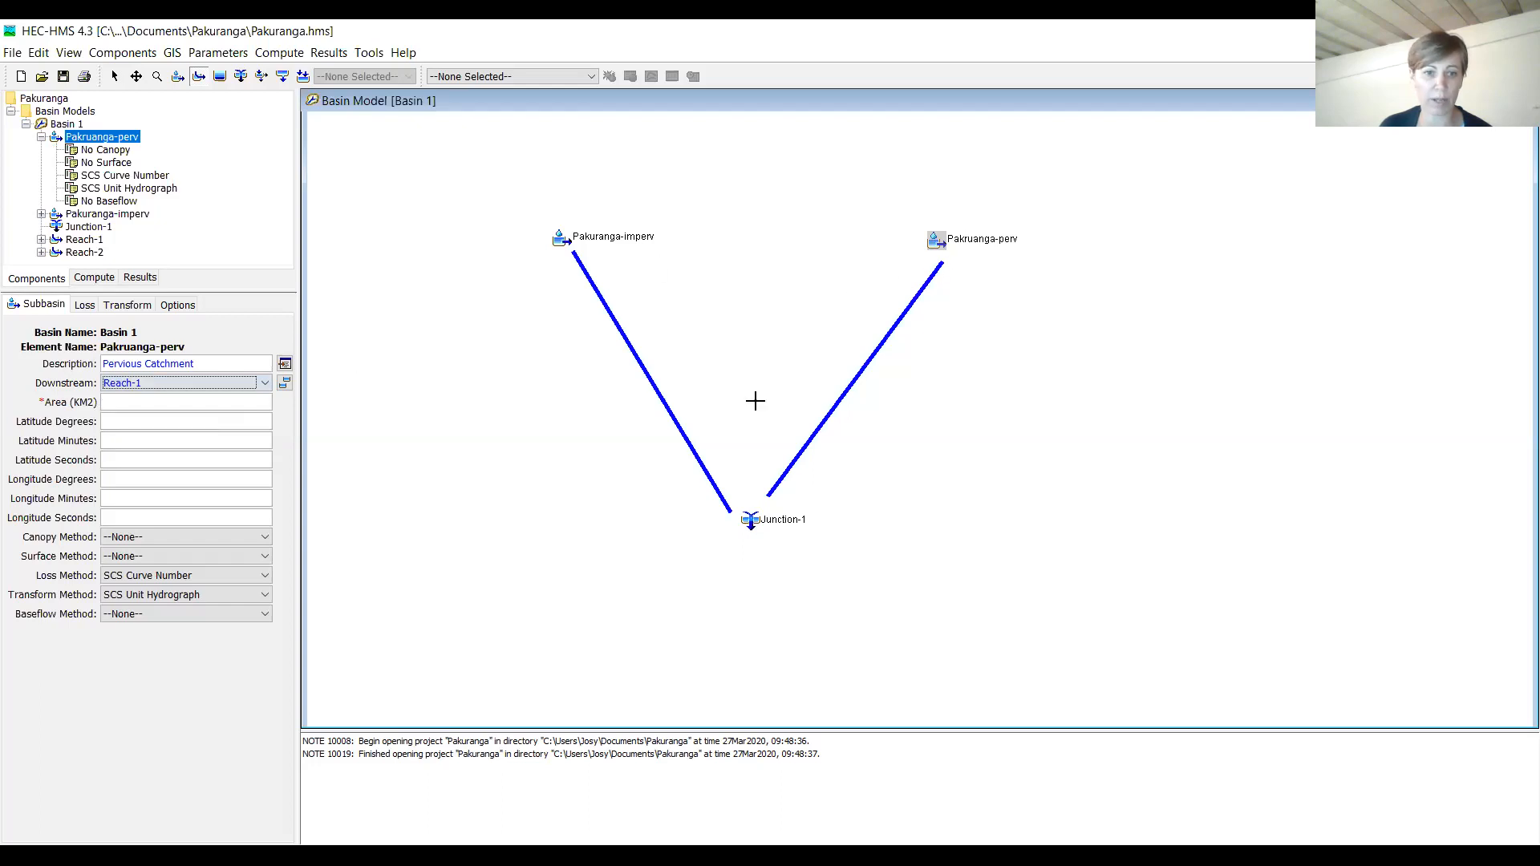
click(120, 403)
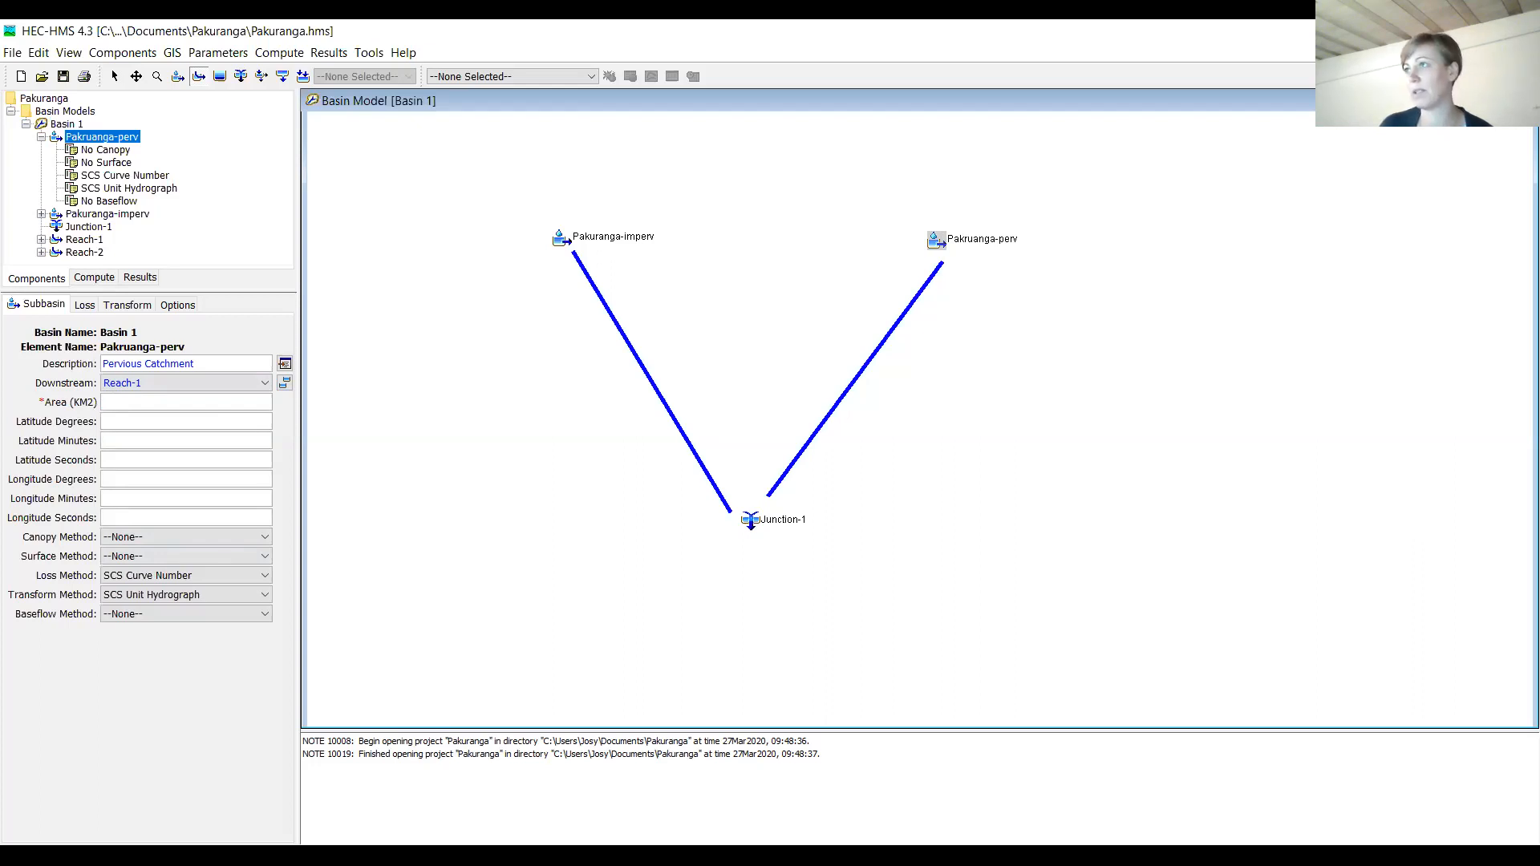
click(125, 402)
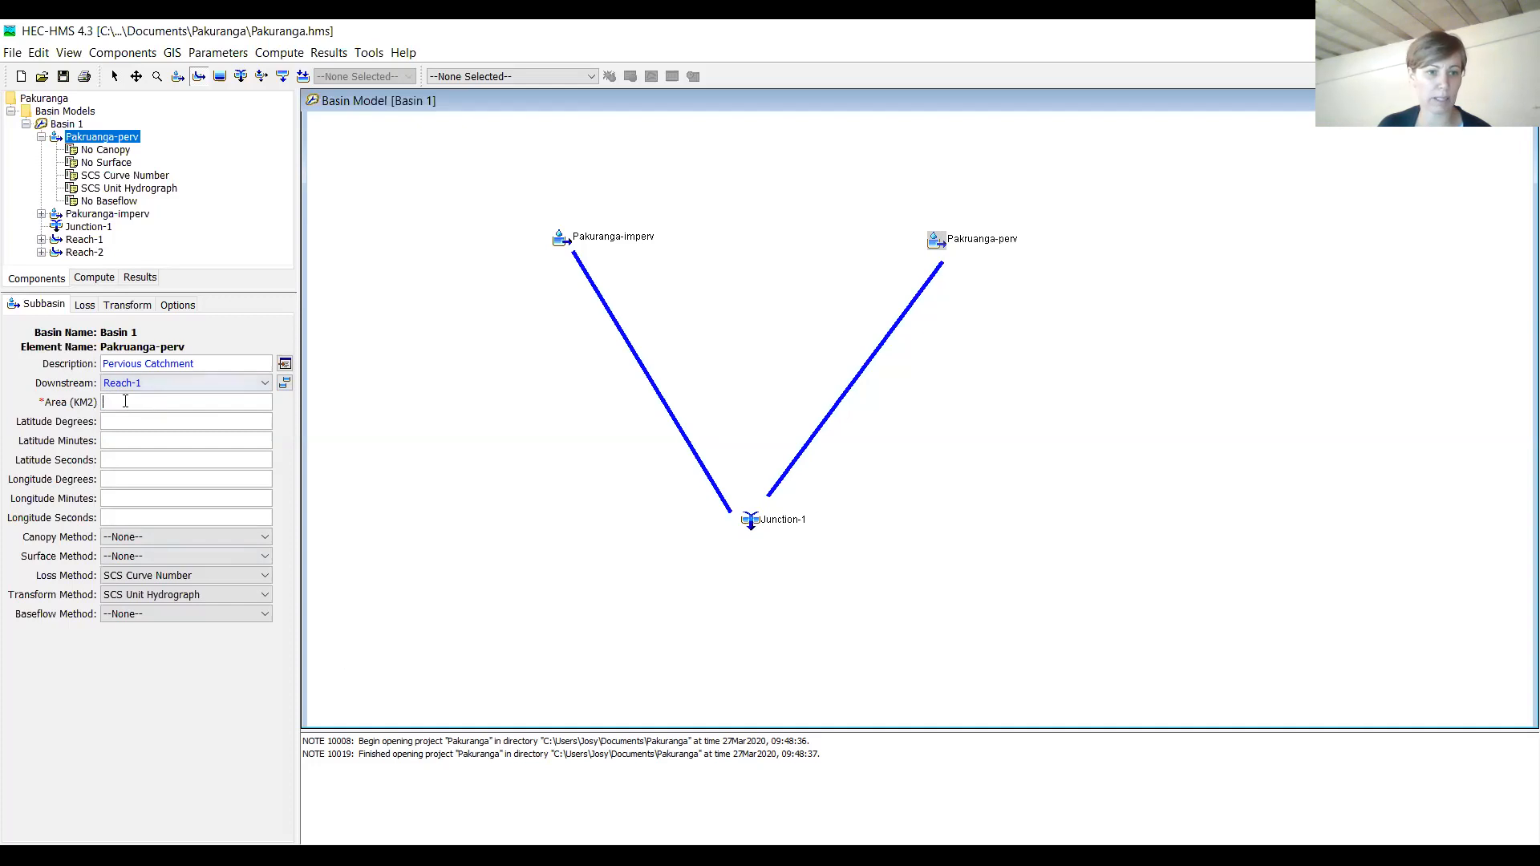
text(1.86)
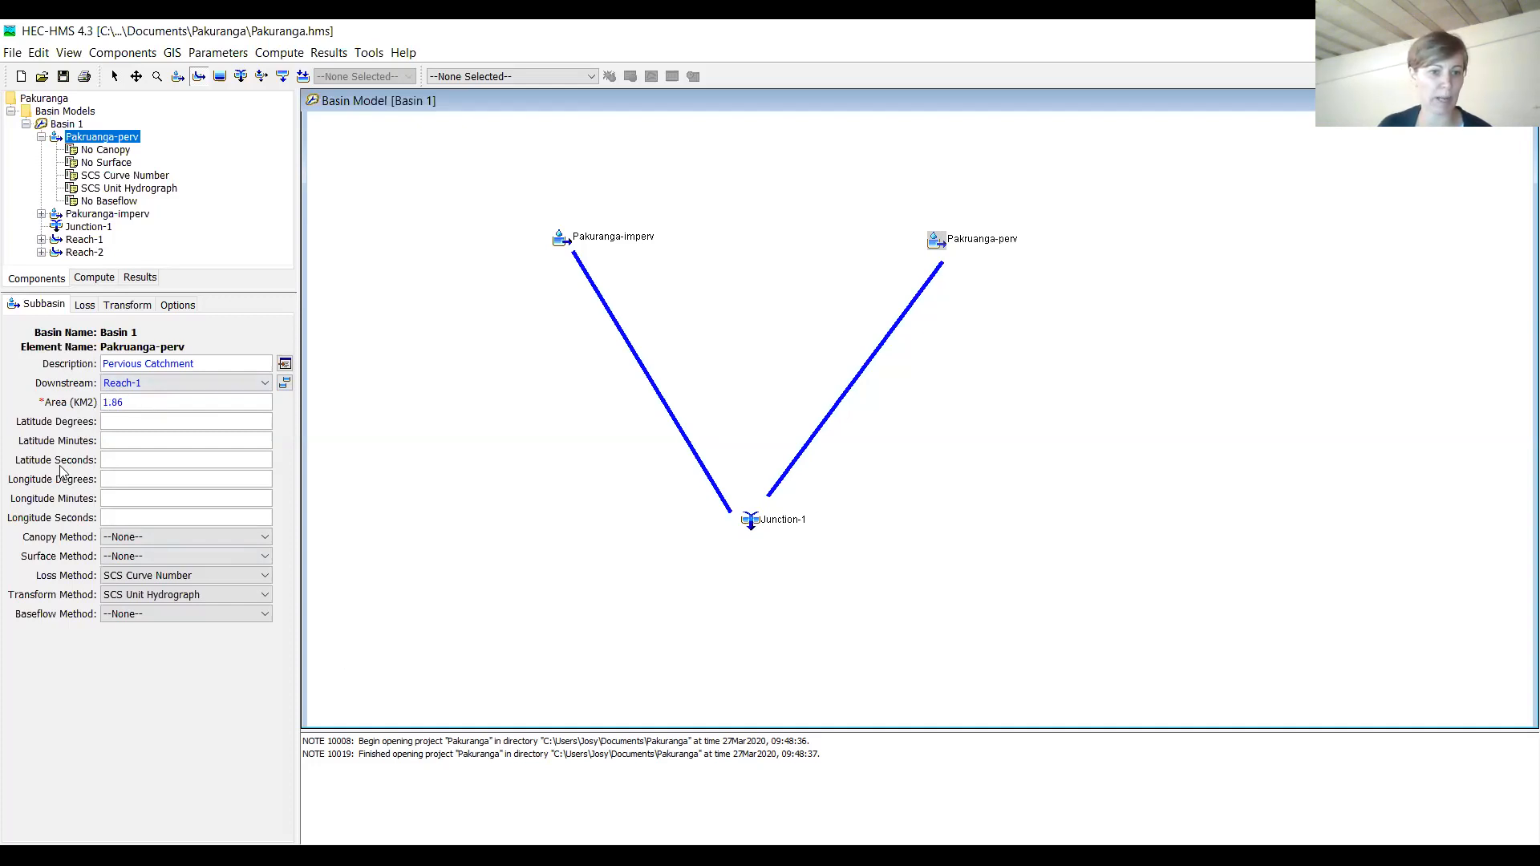
Step: Check the canopy, surface and baseflow method options of the pervious subbasin, leaving each at None
click(138, 542)
click(138, 552)
click(134, 560)
click(148, 611)
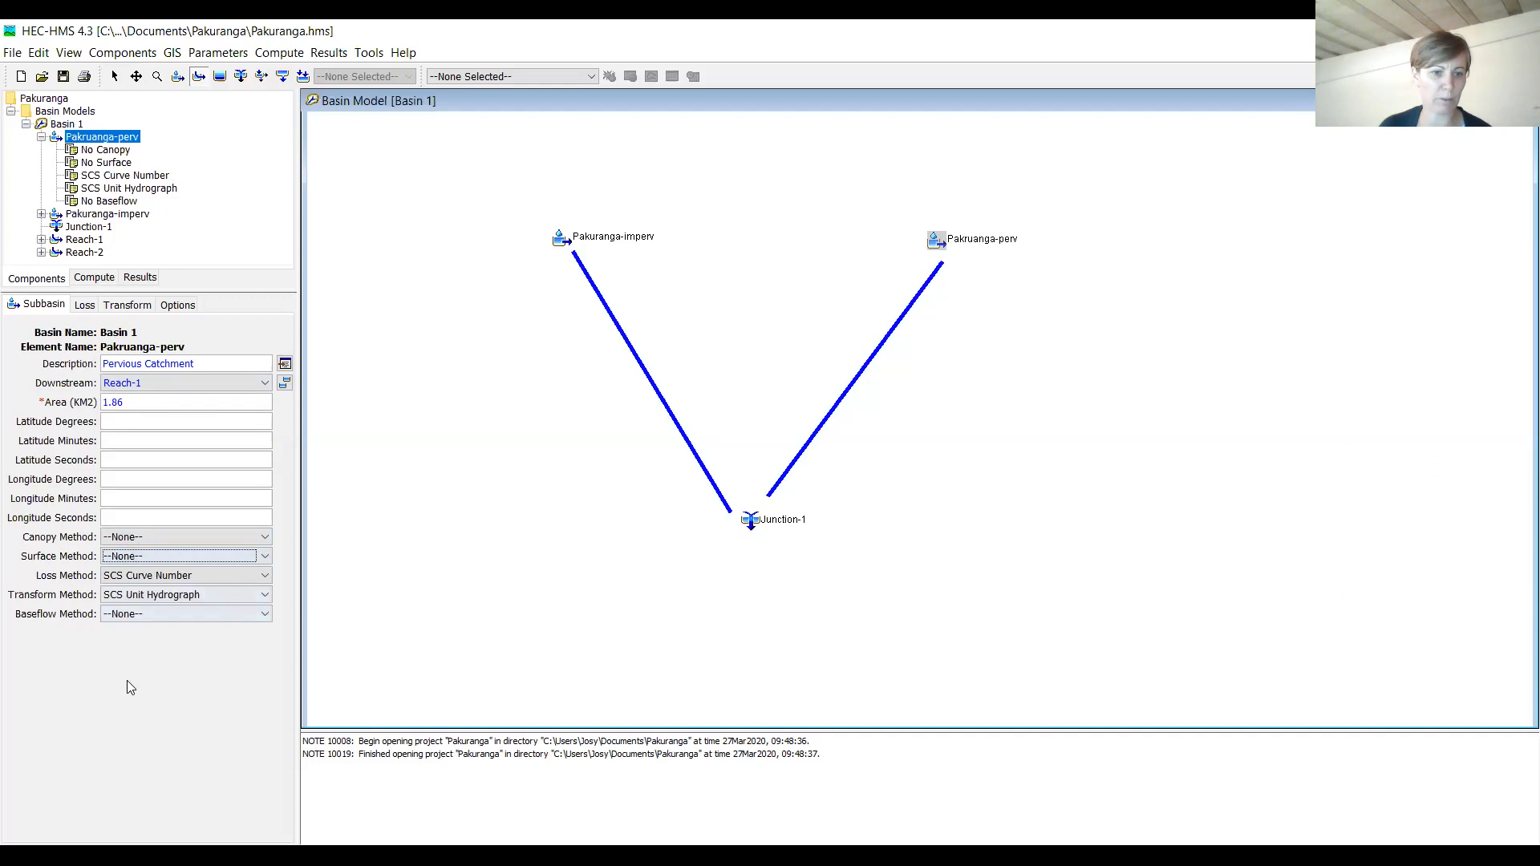
click(146, 616)
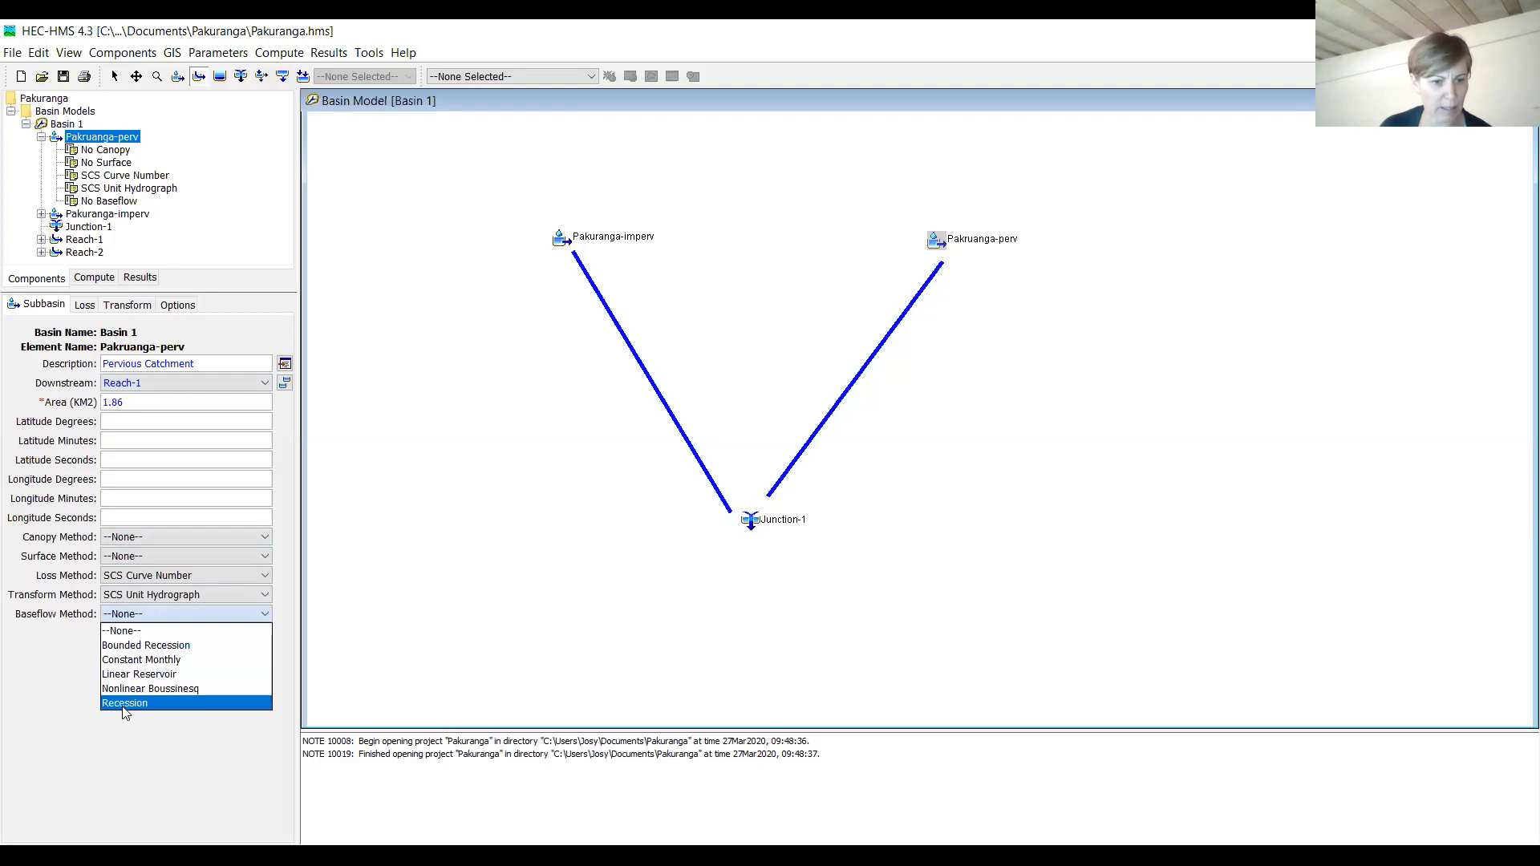
click(121, 630)
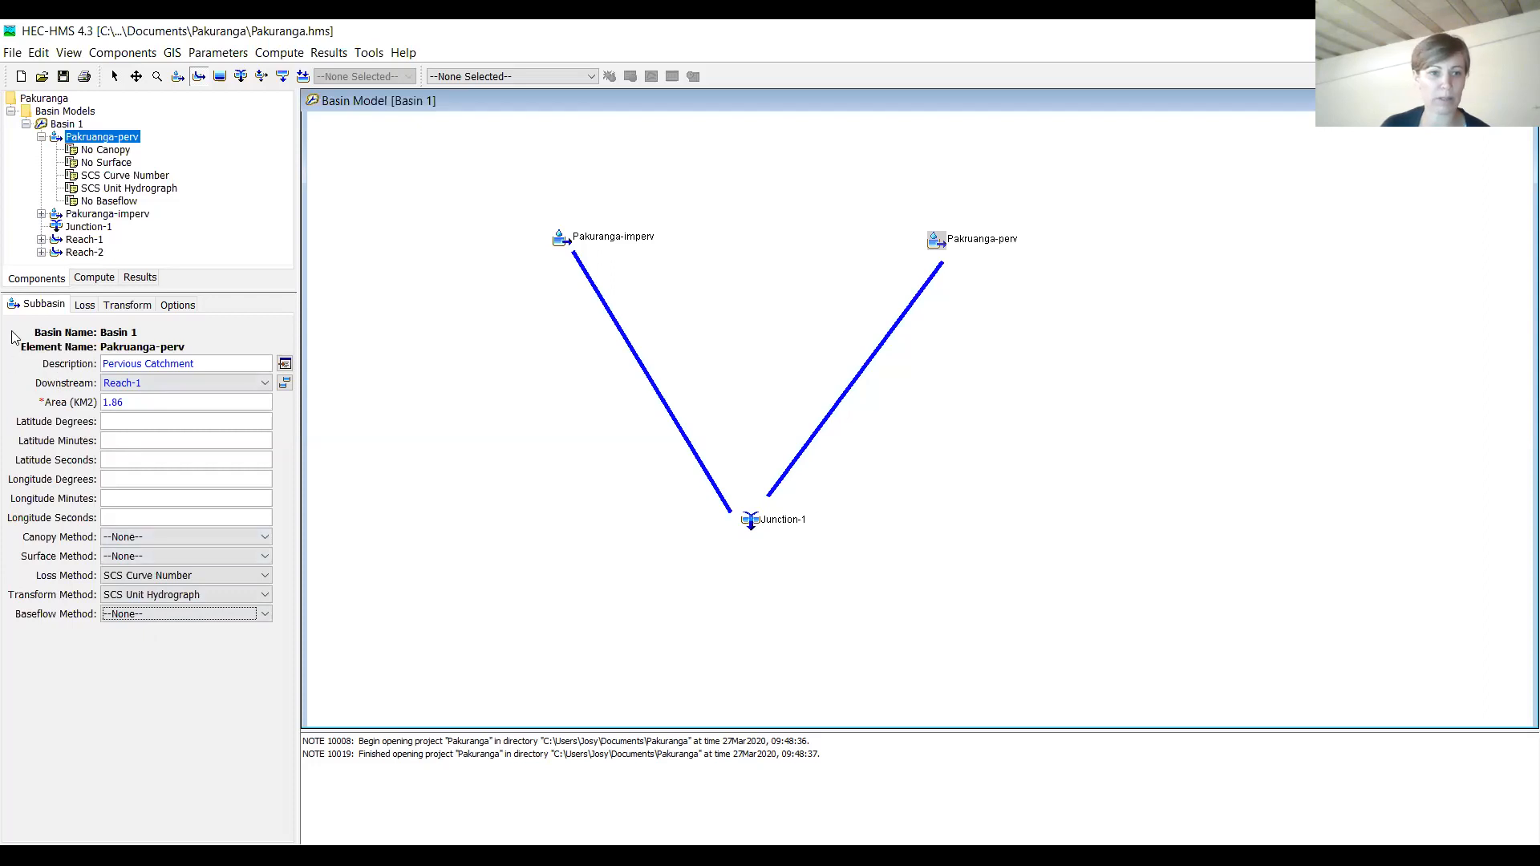
Step: Set the pervious subbasin's loss parameters to 4.5 mm initial abstraction and curve number 71.5, keeping 0.0% impervious
click(85, 305)
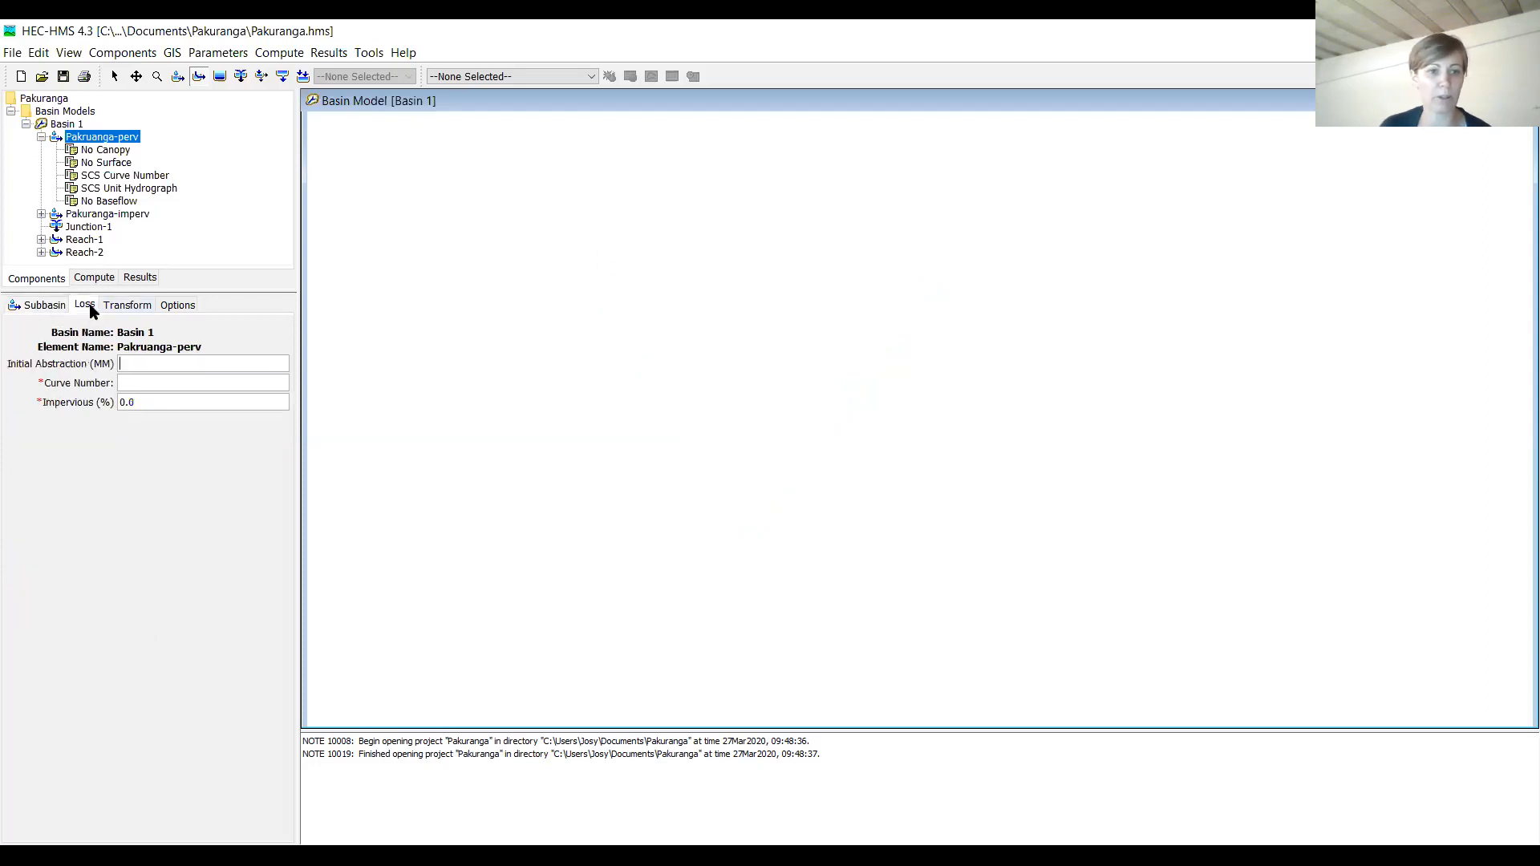
click(145, 366)
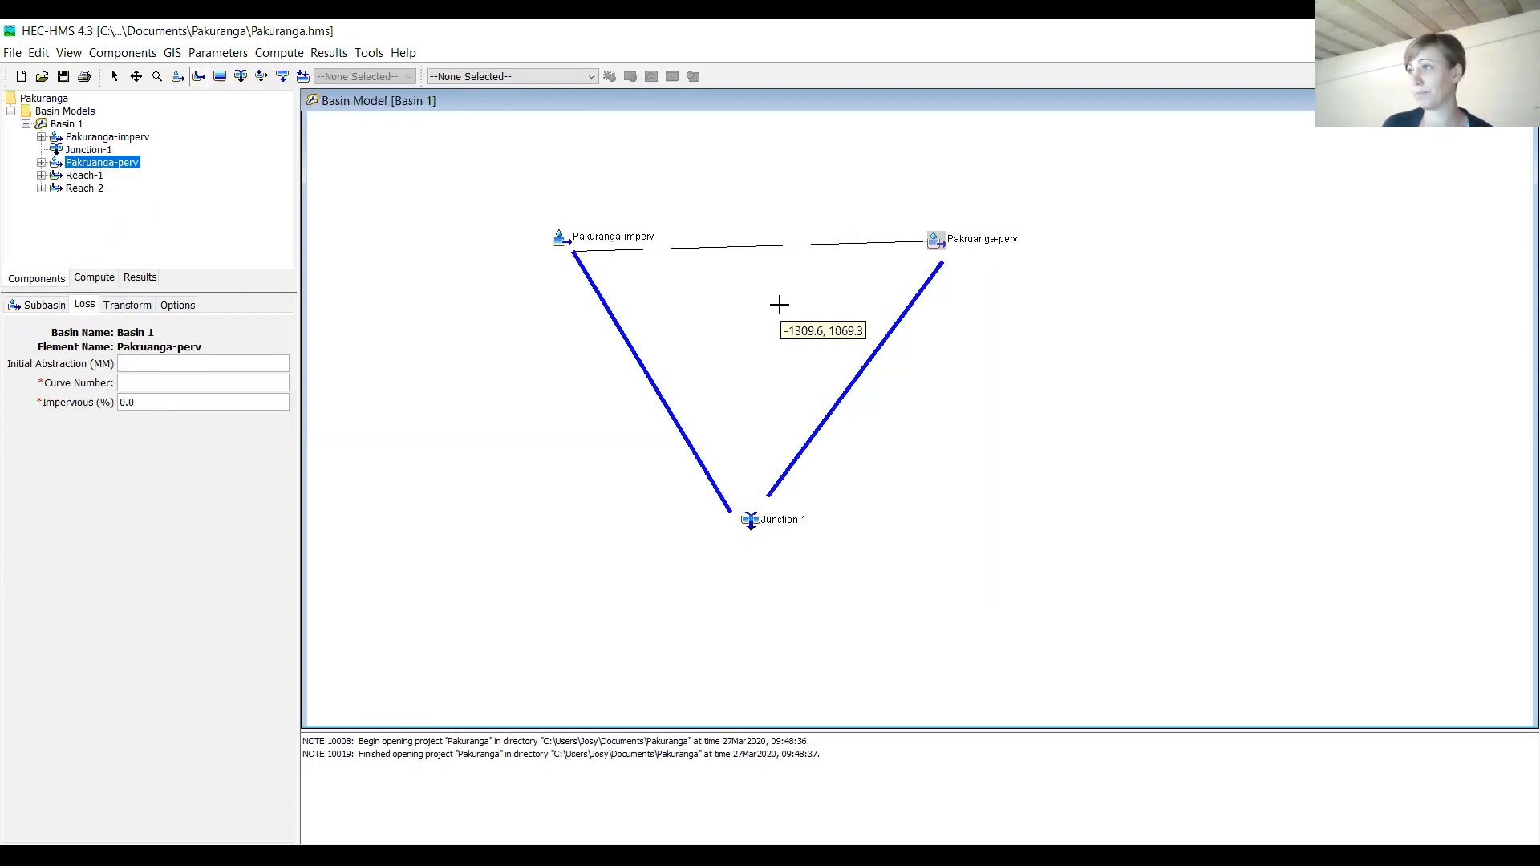
text(4.5)
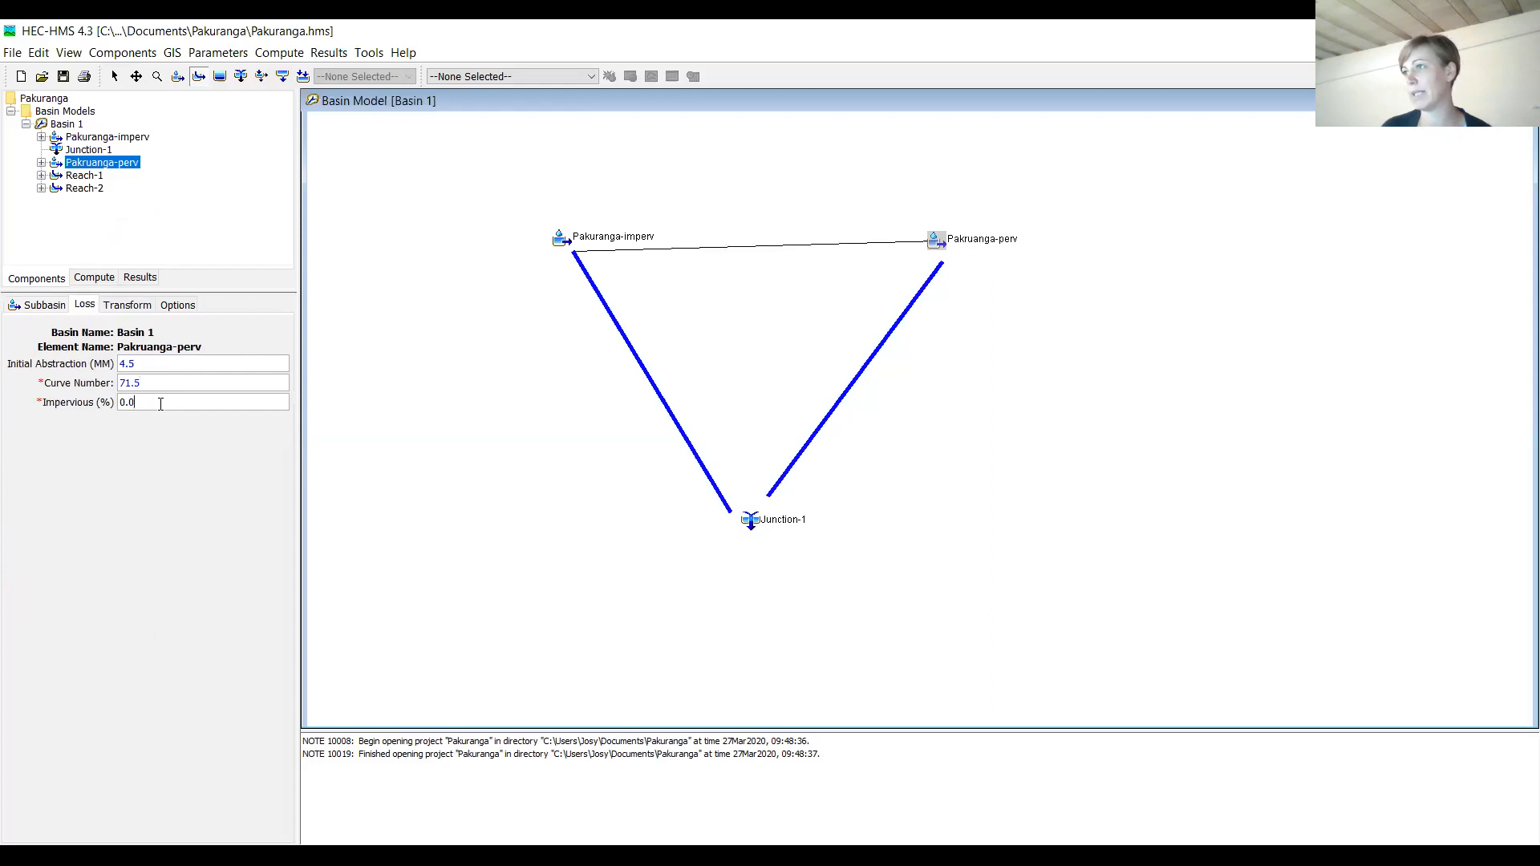
click(160, 403)
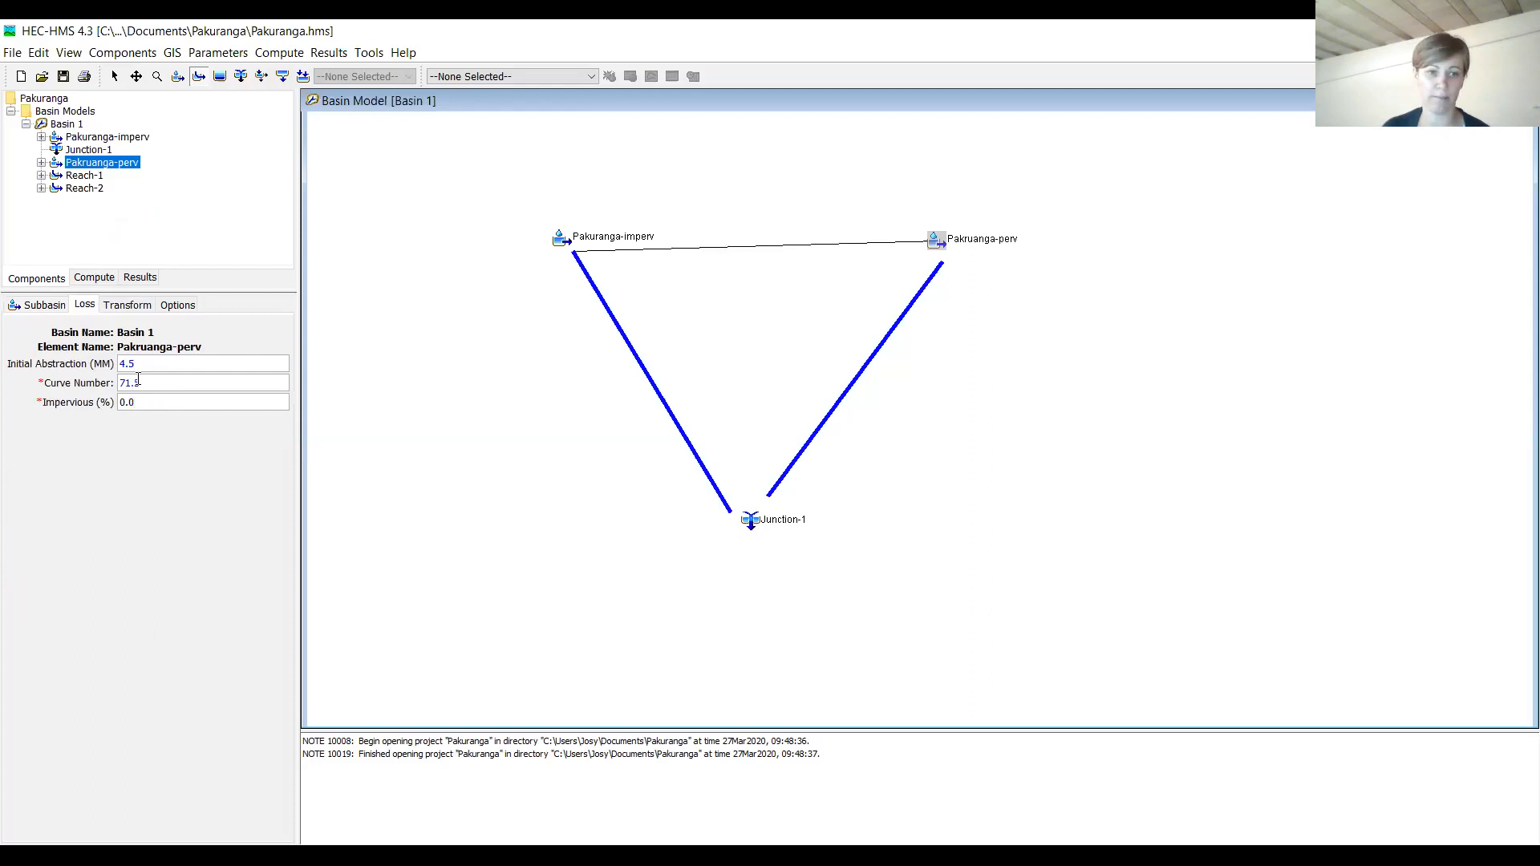
Step: Set the pervious subbasin's transform lag time to 0.48, keeping the Standard (PRF 484) graph type
click(148, 307)
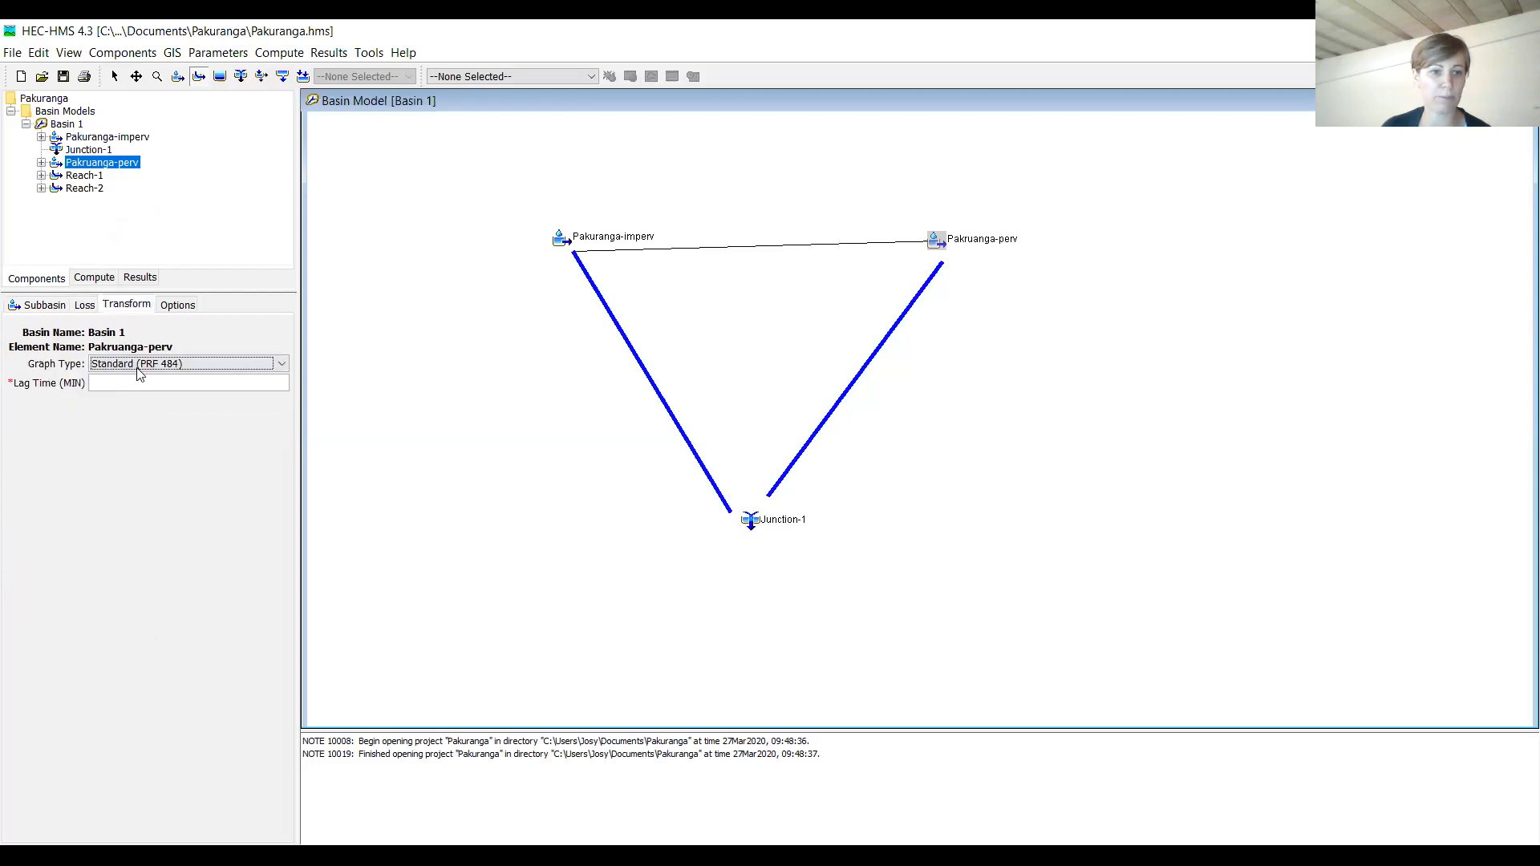
click(175, 365)
click(170, 380)
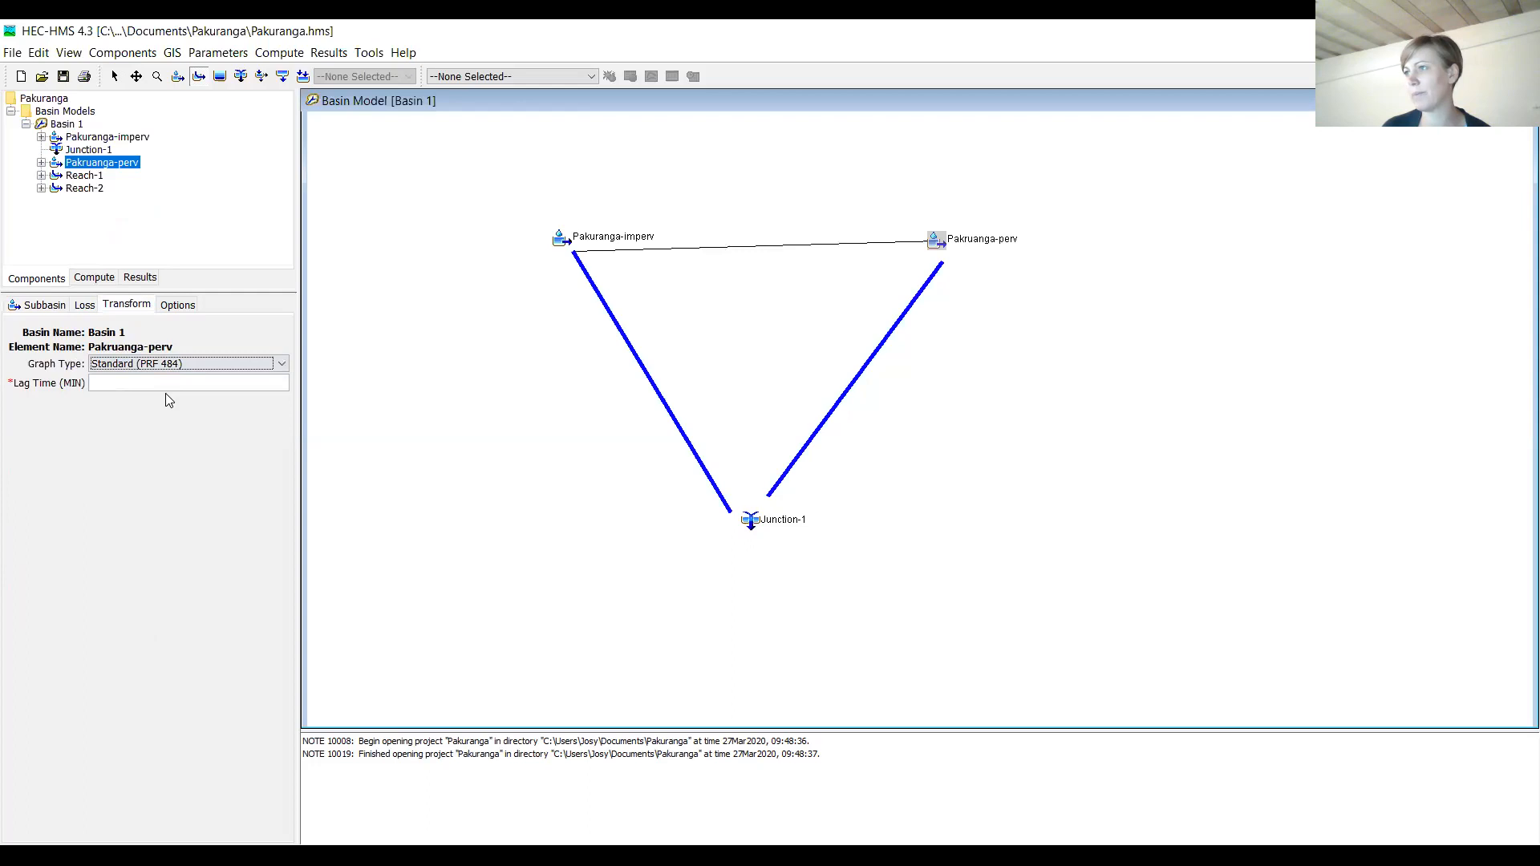
click(174, 365)
click(181, 371)
click(184, 385)
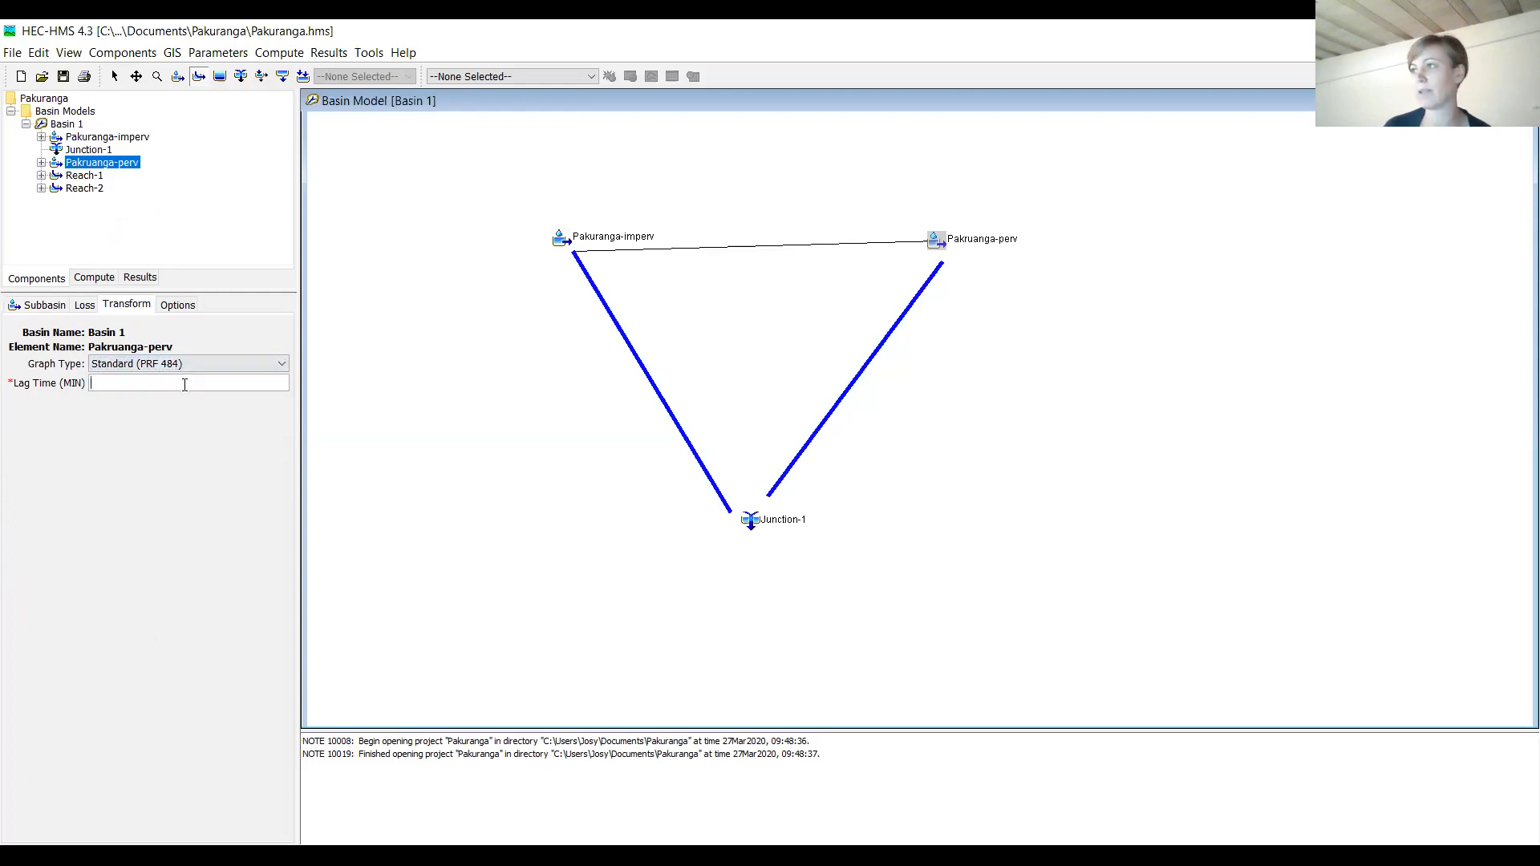
text(0.48)
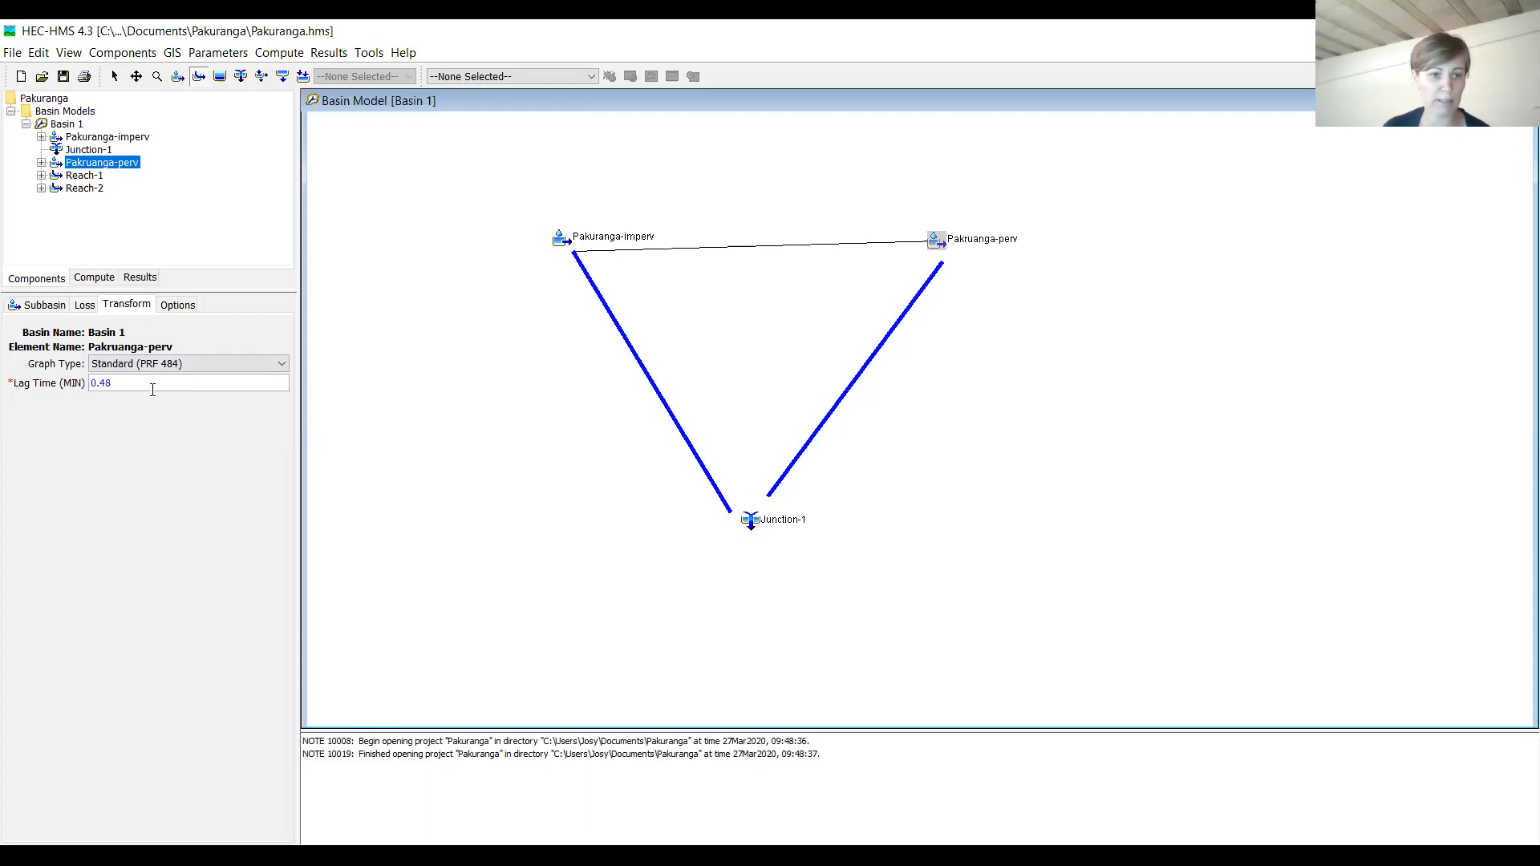
Step: Review the pervious subbasin's settings and change its downstream element to Reach-2
click(178, 304)
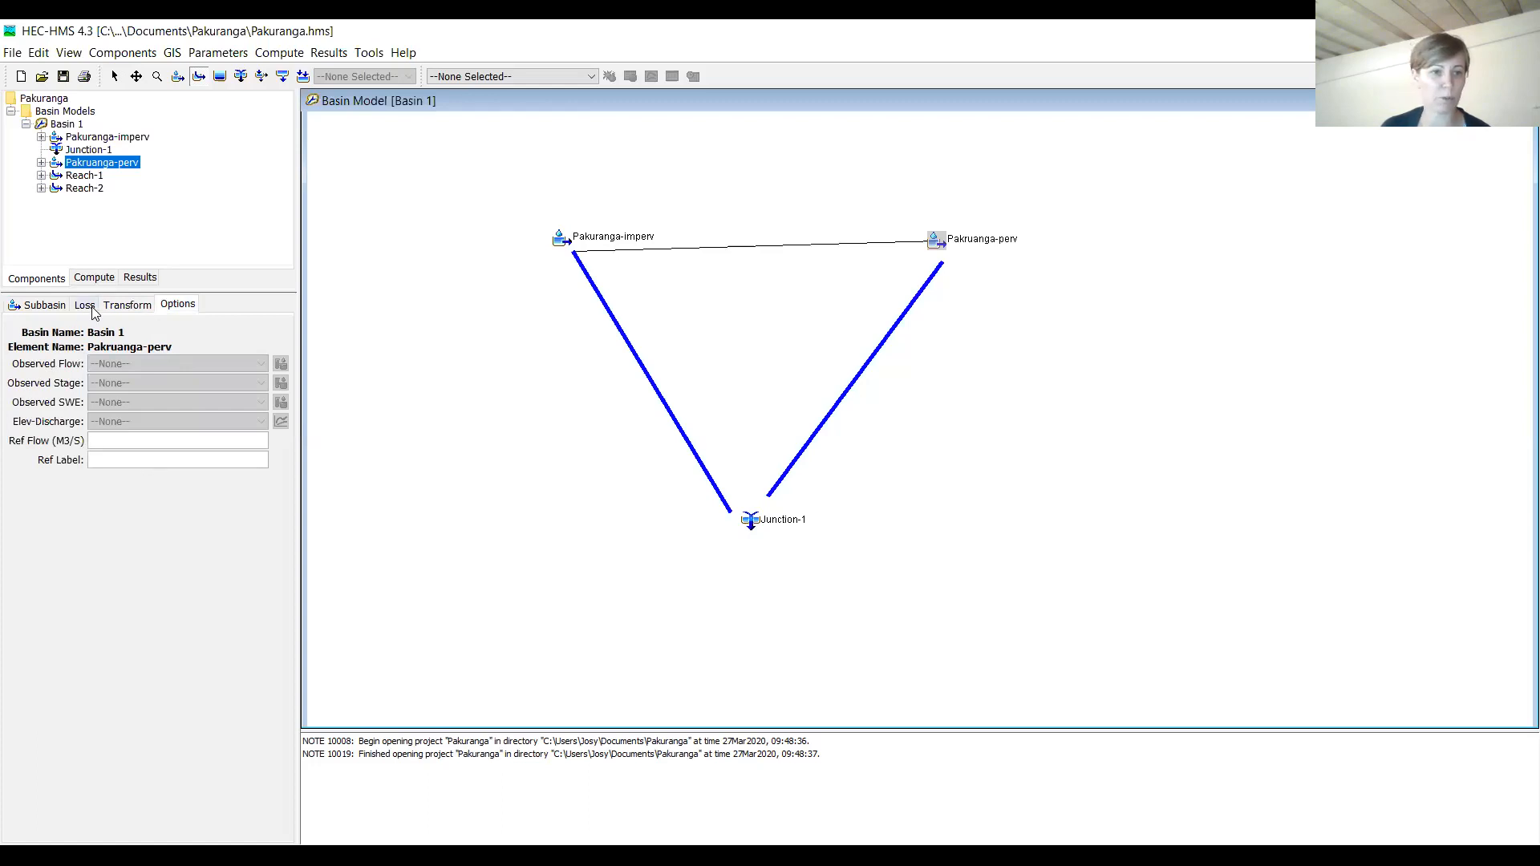
click(128, 305)
click(86, 305)
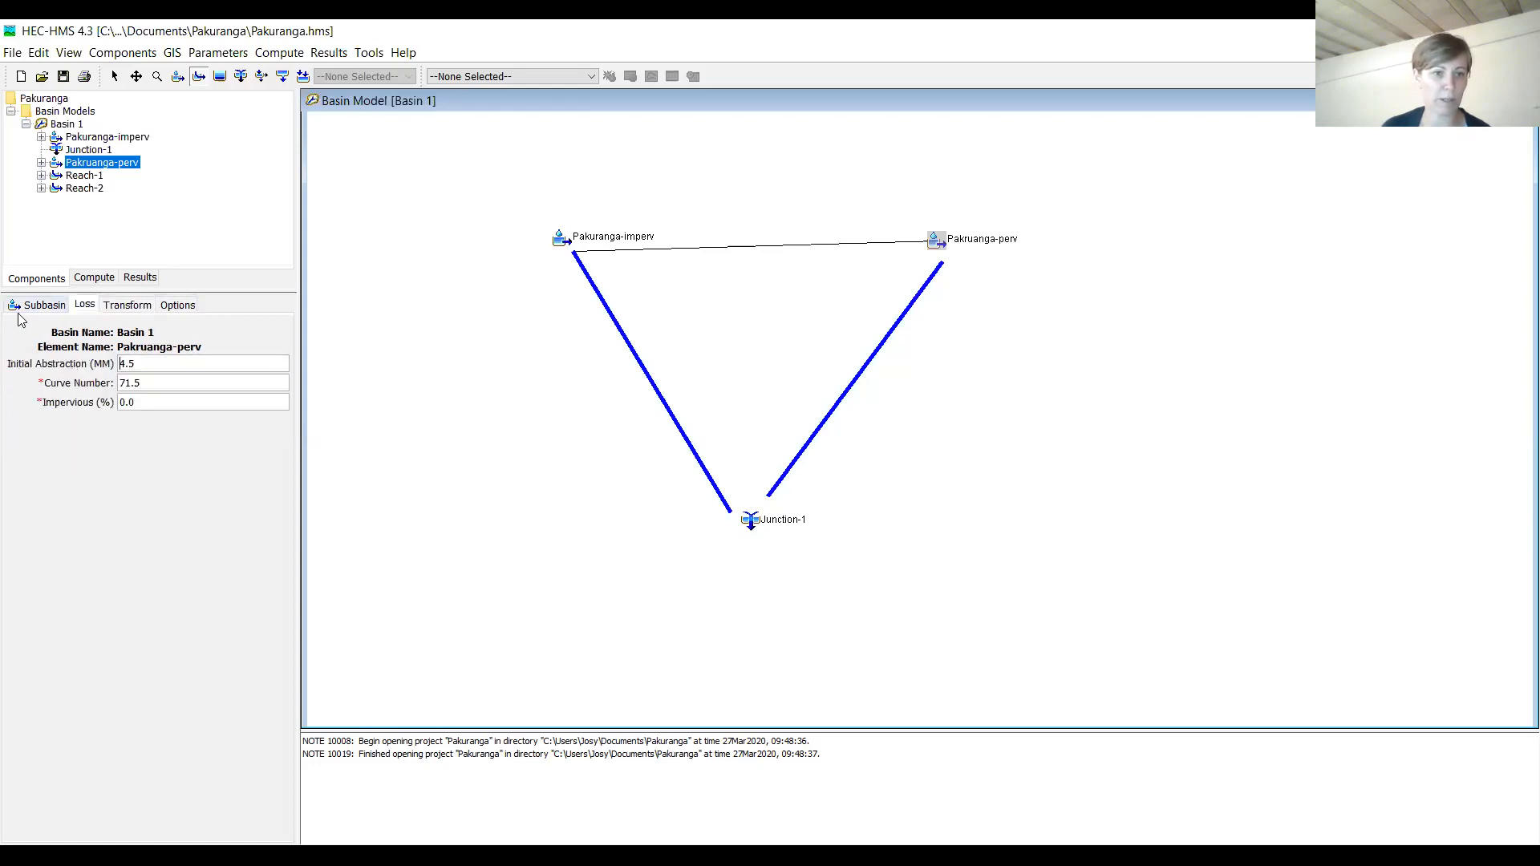
click(44, 305)
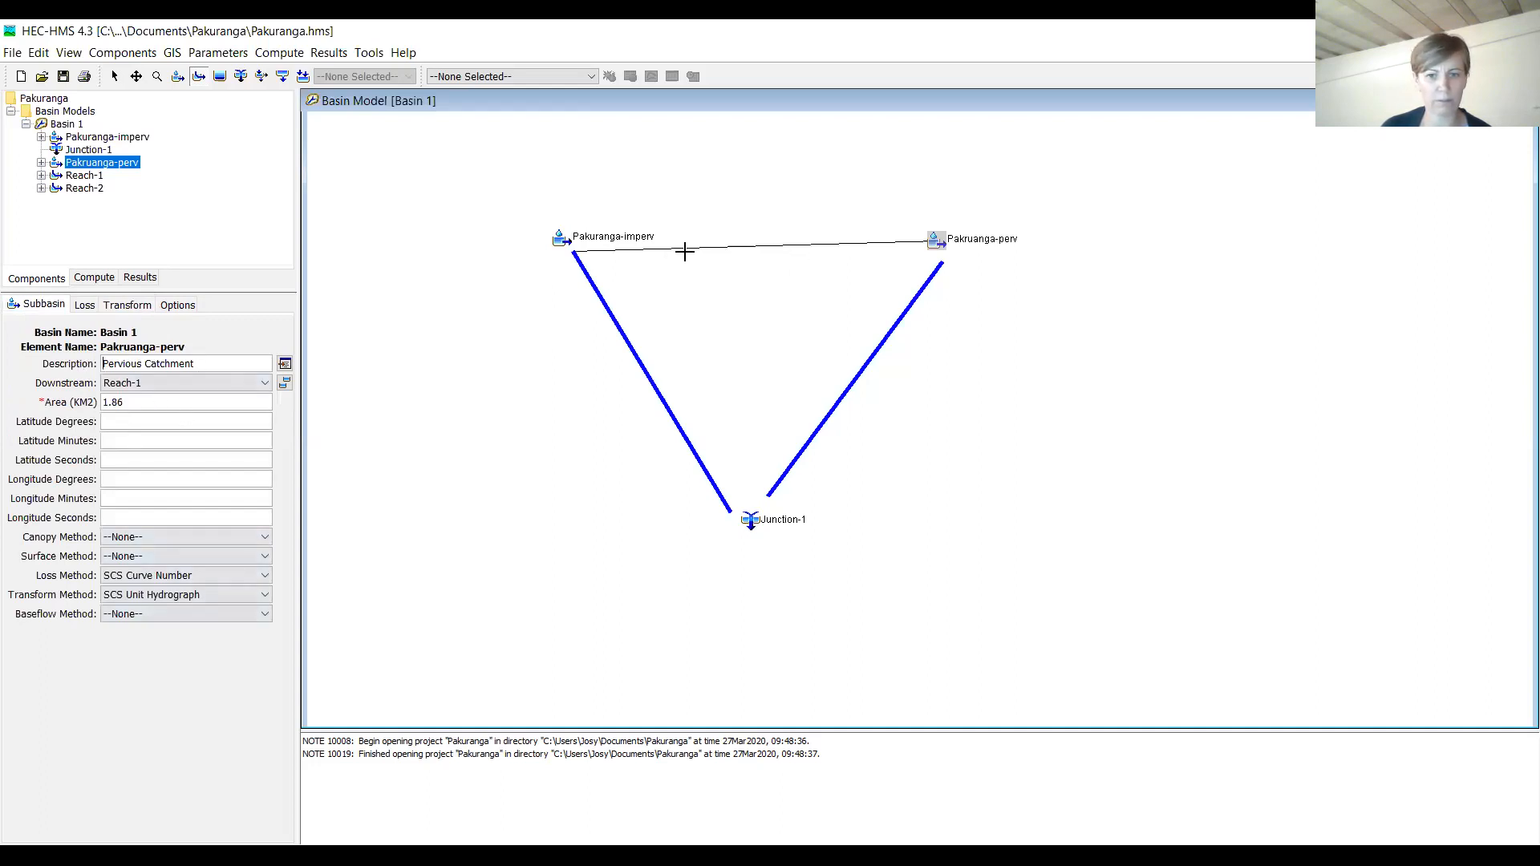
click(216, 385)
click(206, 446)
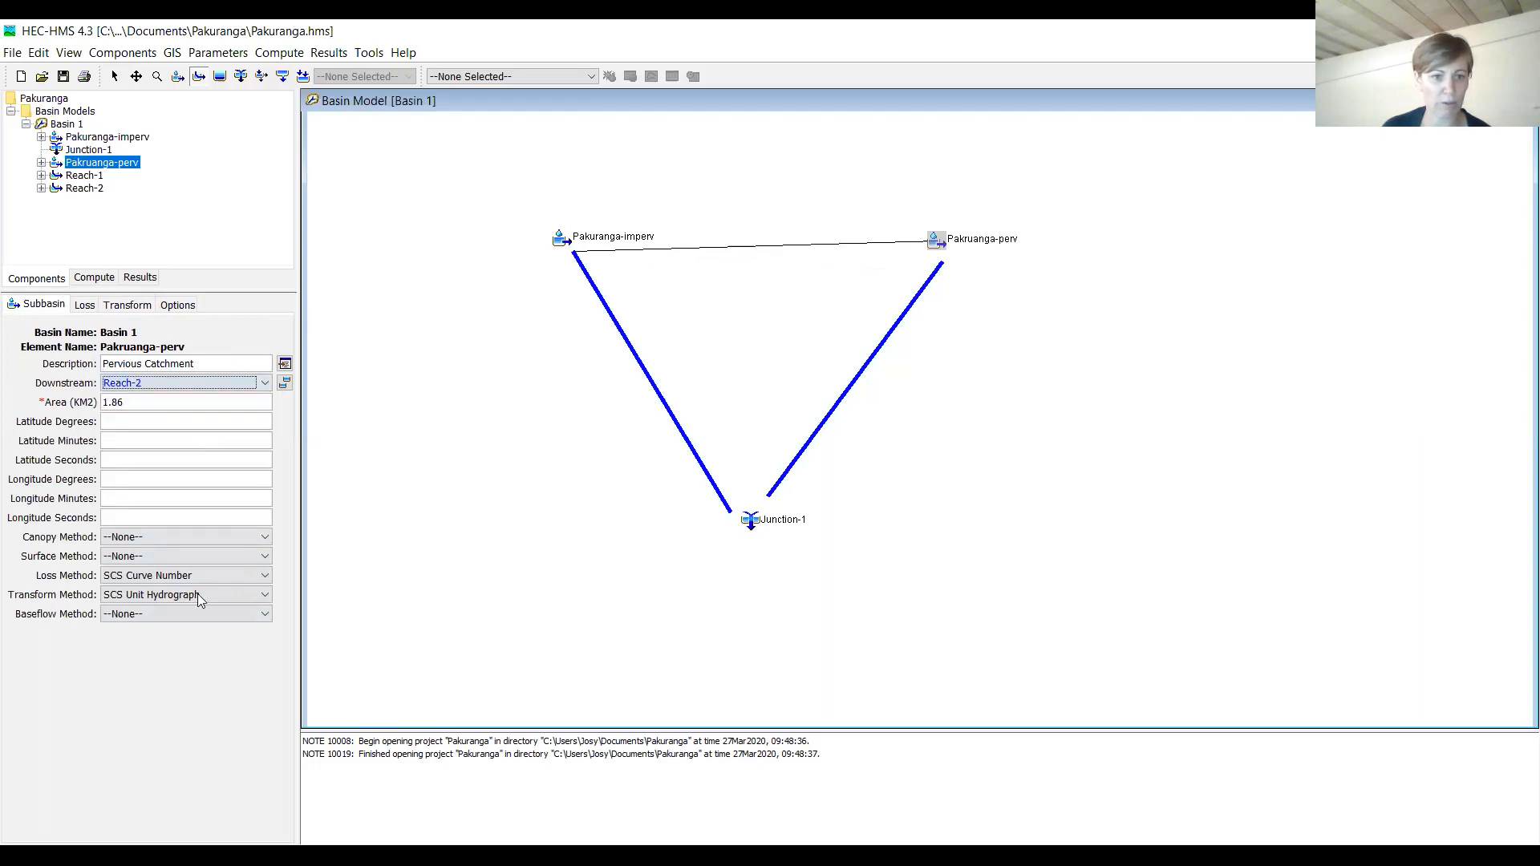
click(84, 305)
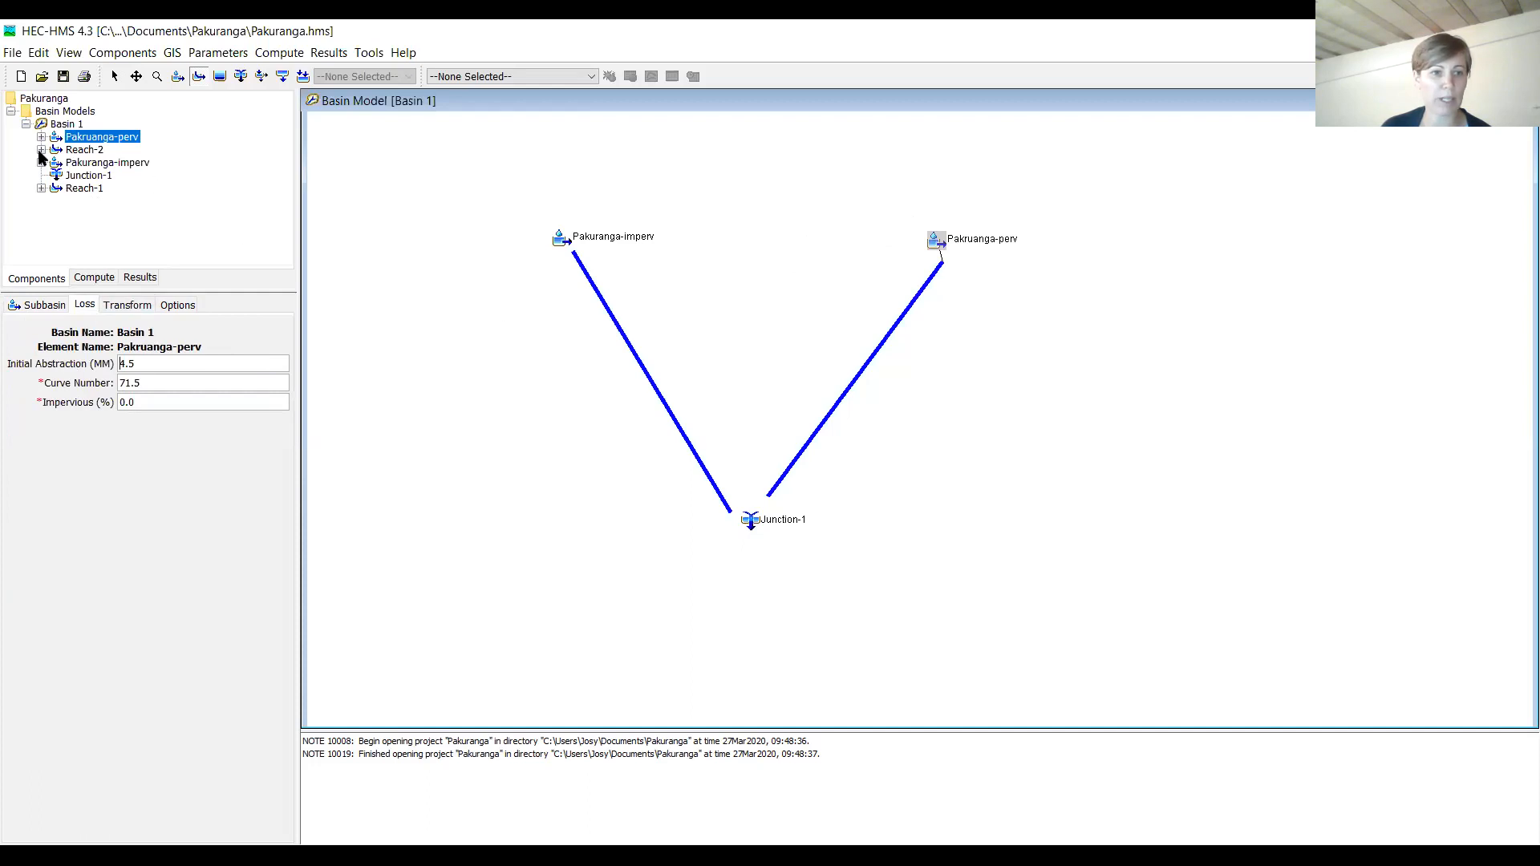
Step: Give the Pakuranga-imperv subbasin the description Impervious and an area of 1.26 km2
click(109, 163)
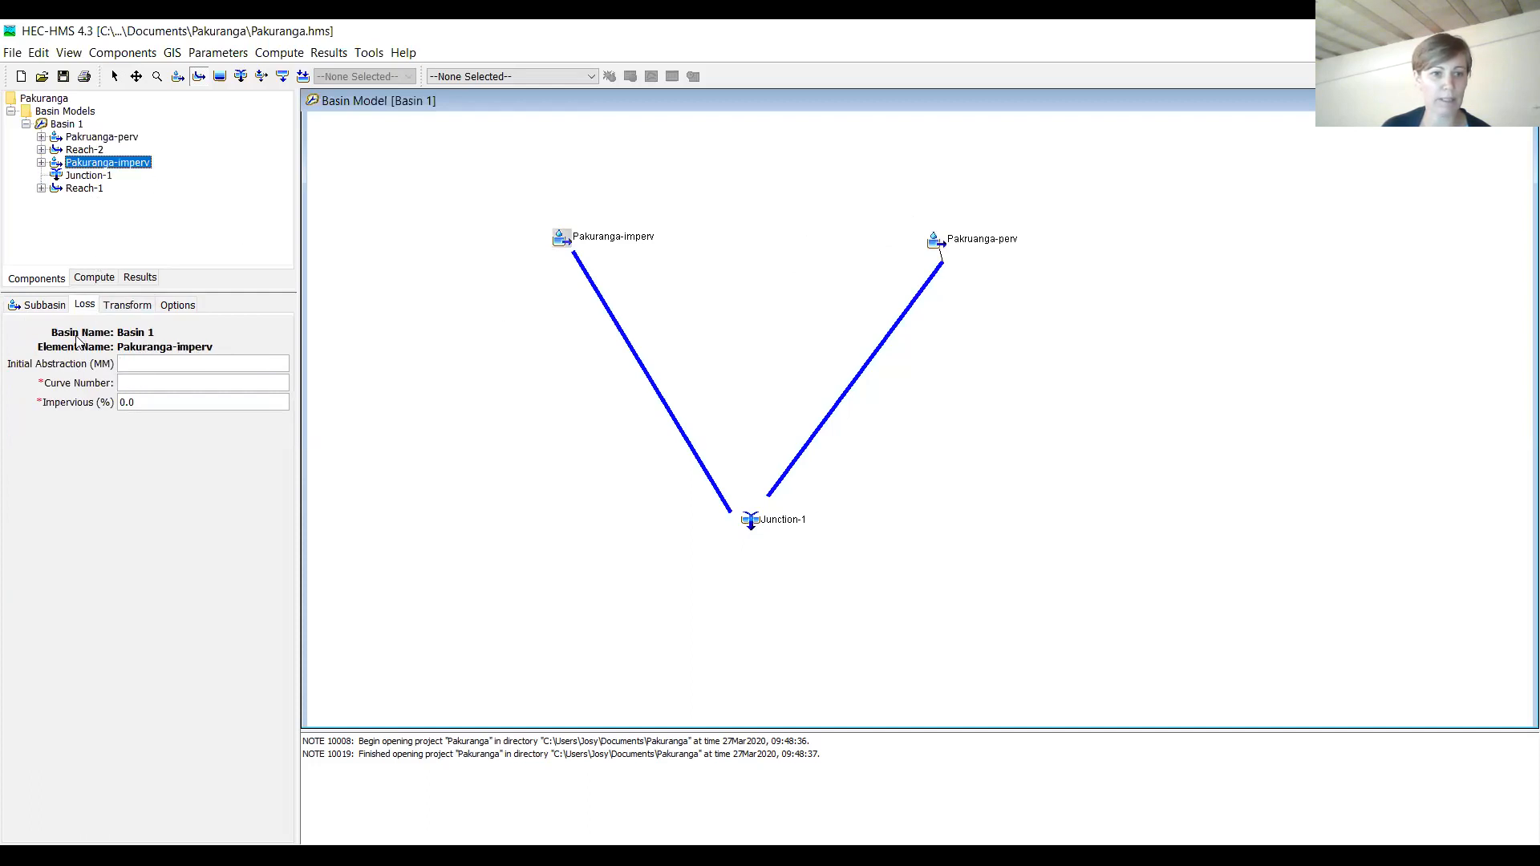
click(44, 307)
click(162, 362)
text(Impervious)
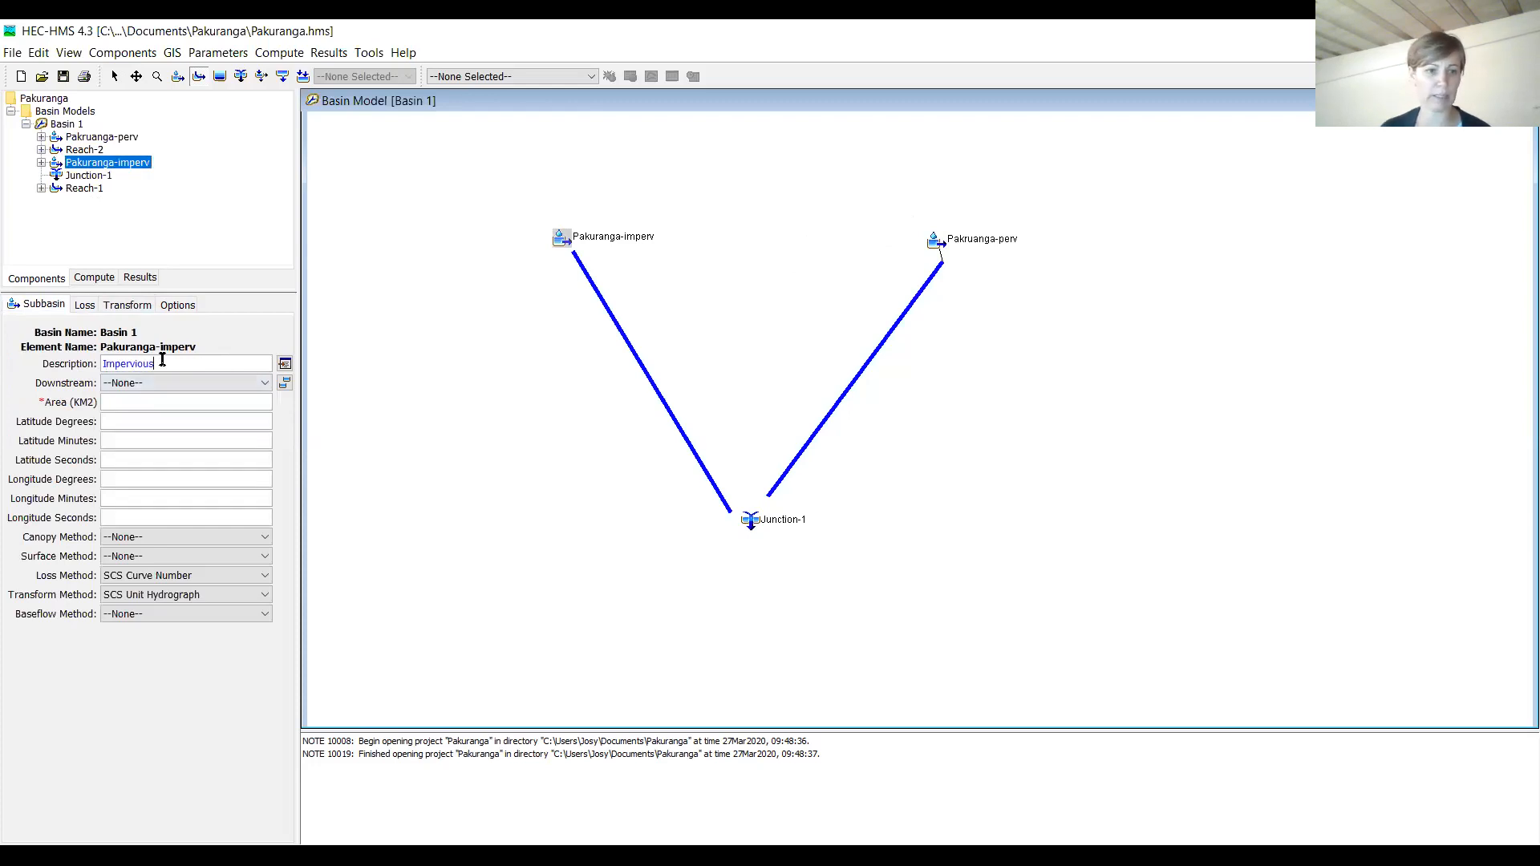
click(180, 401)
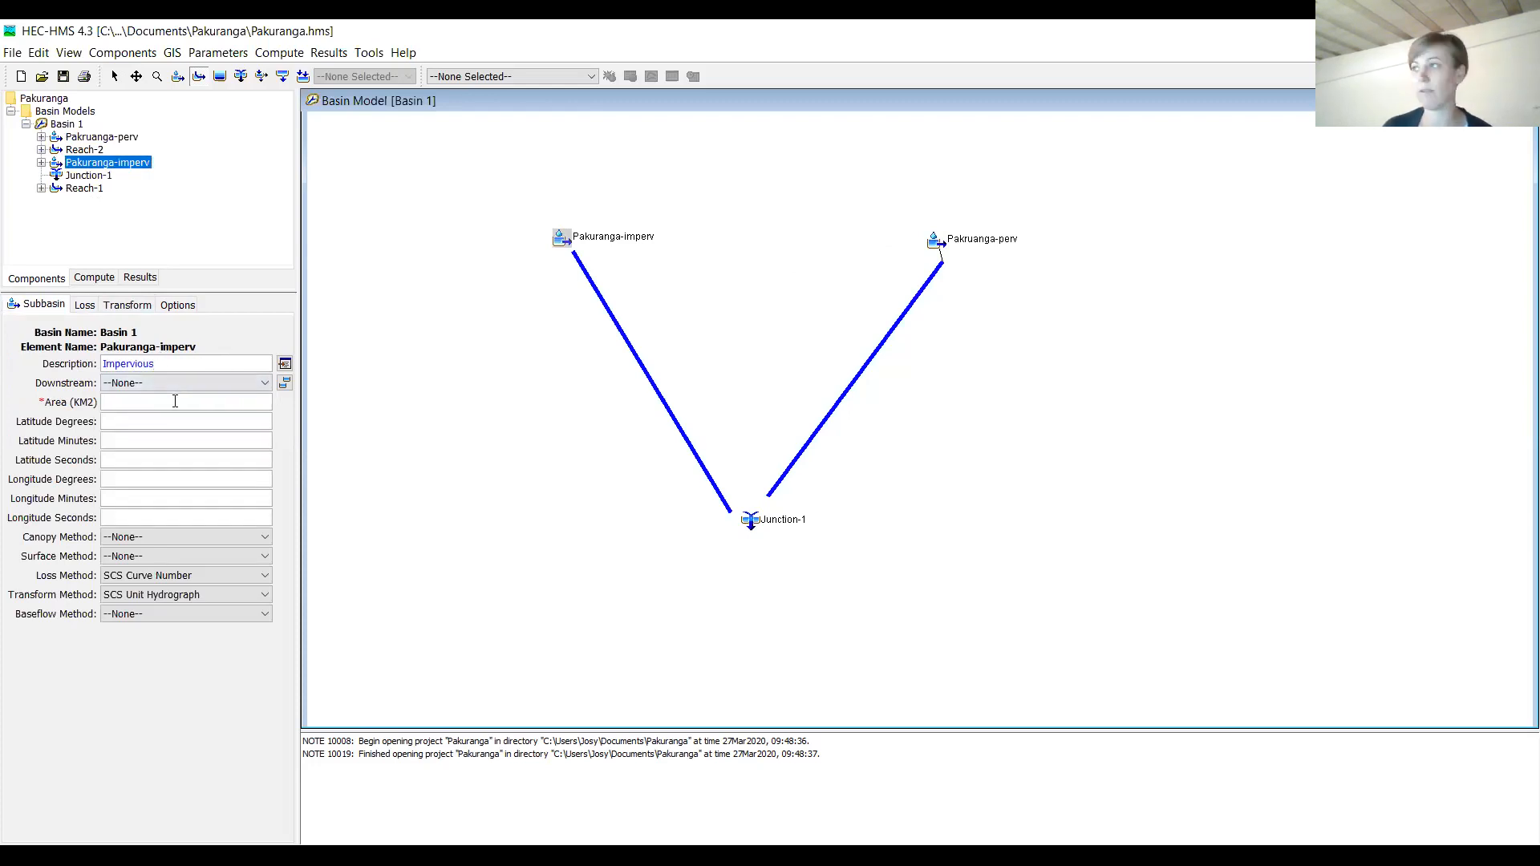
text(1.26)
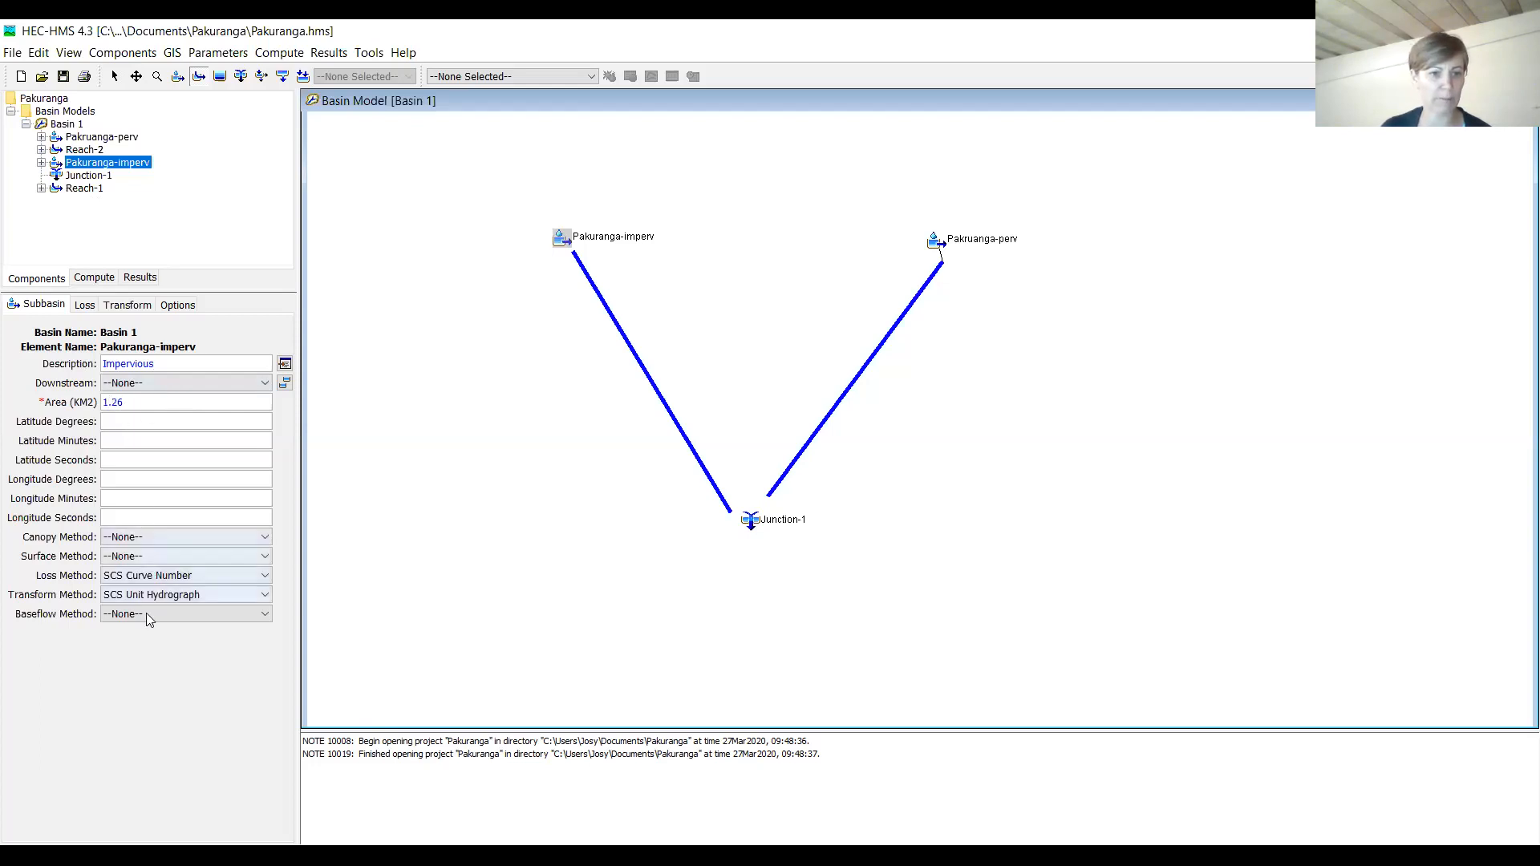
Step: Set the impervious subbasin's loss parameters to 0 mm initial abstraction and curve number 98
click(84, 304)
click(130, 363)
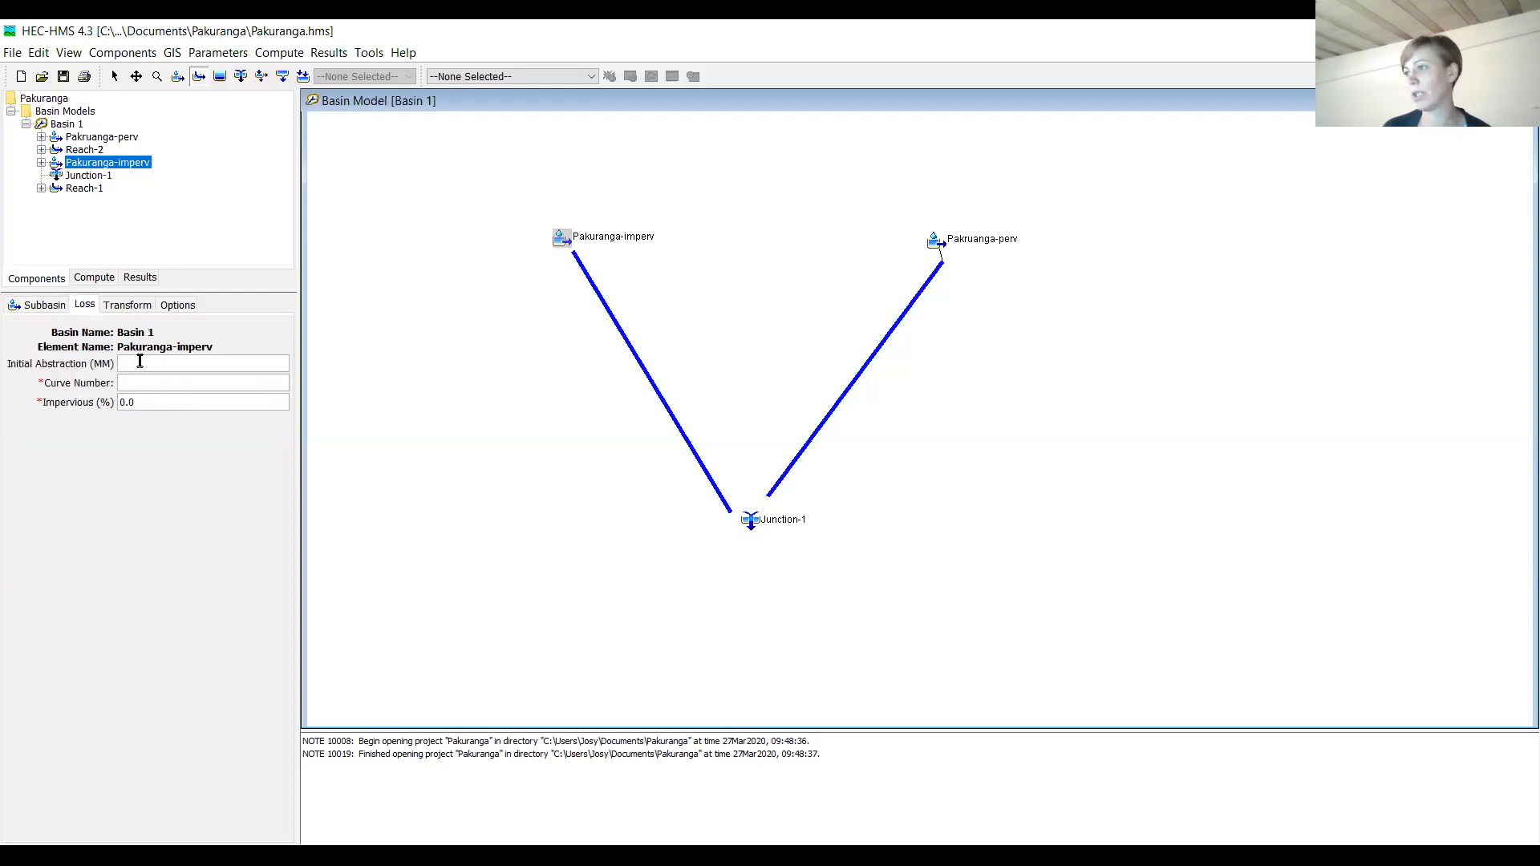
text(0)
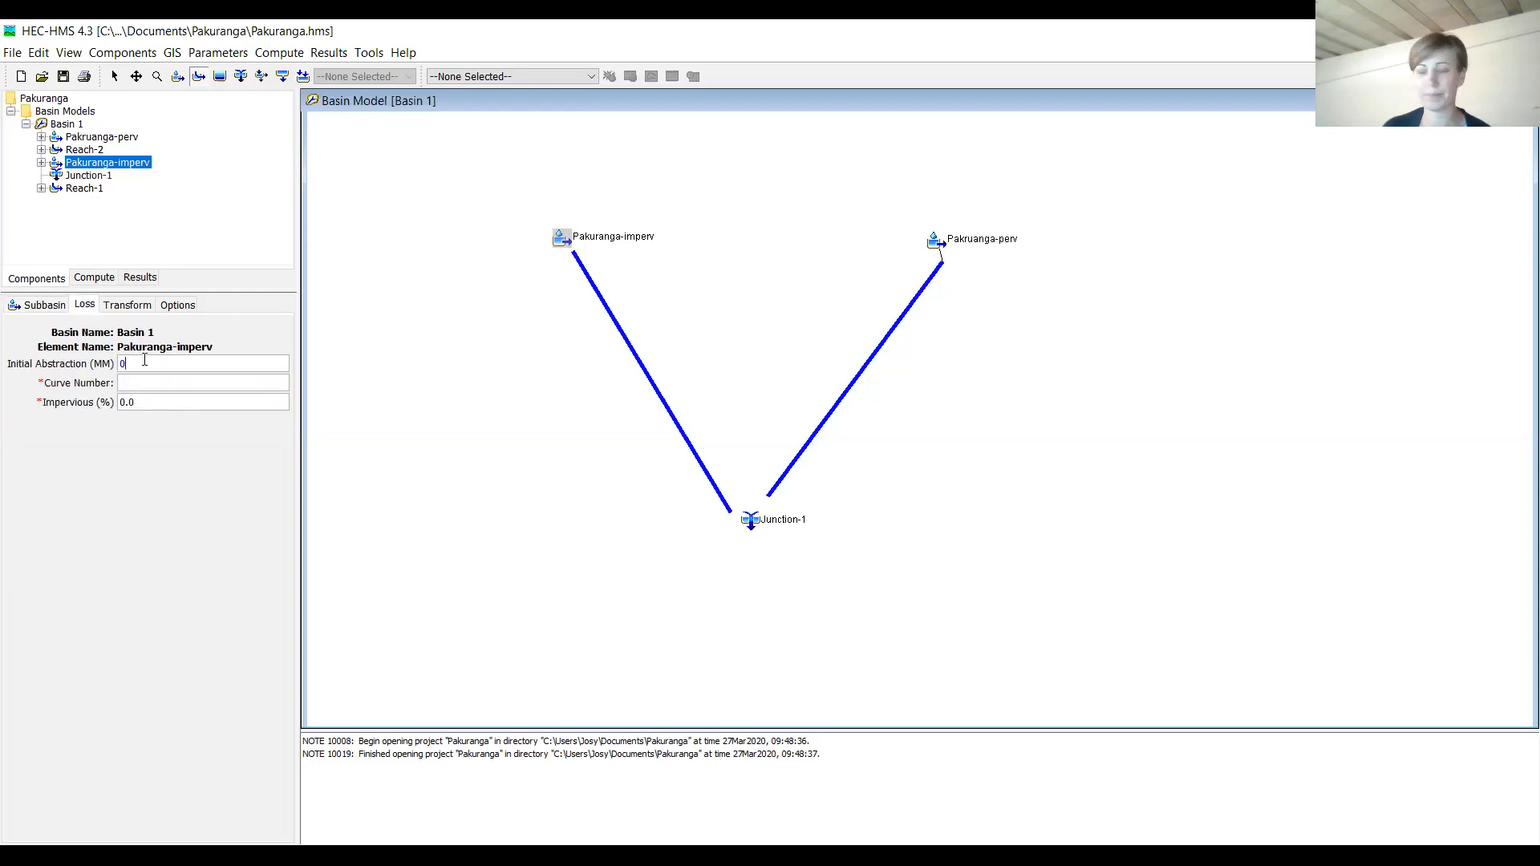
click(143, 377)
text(98)
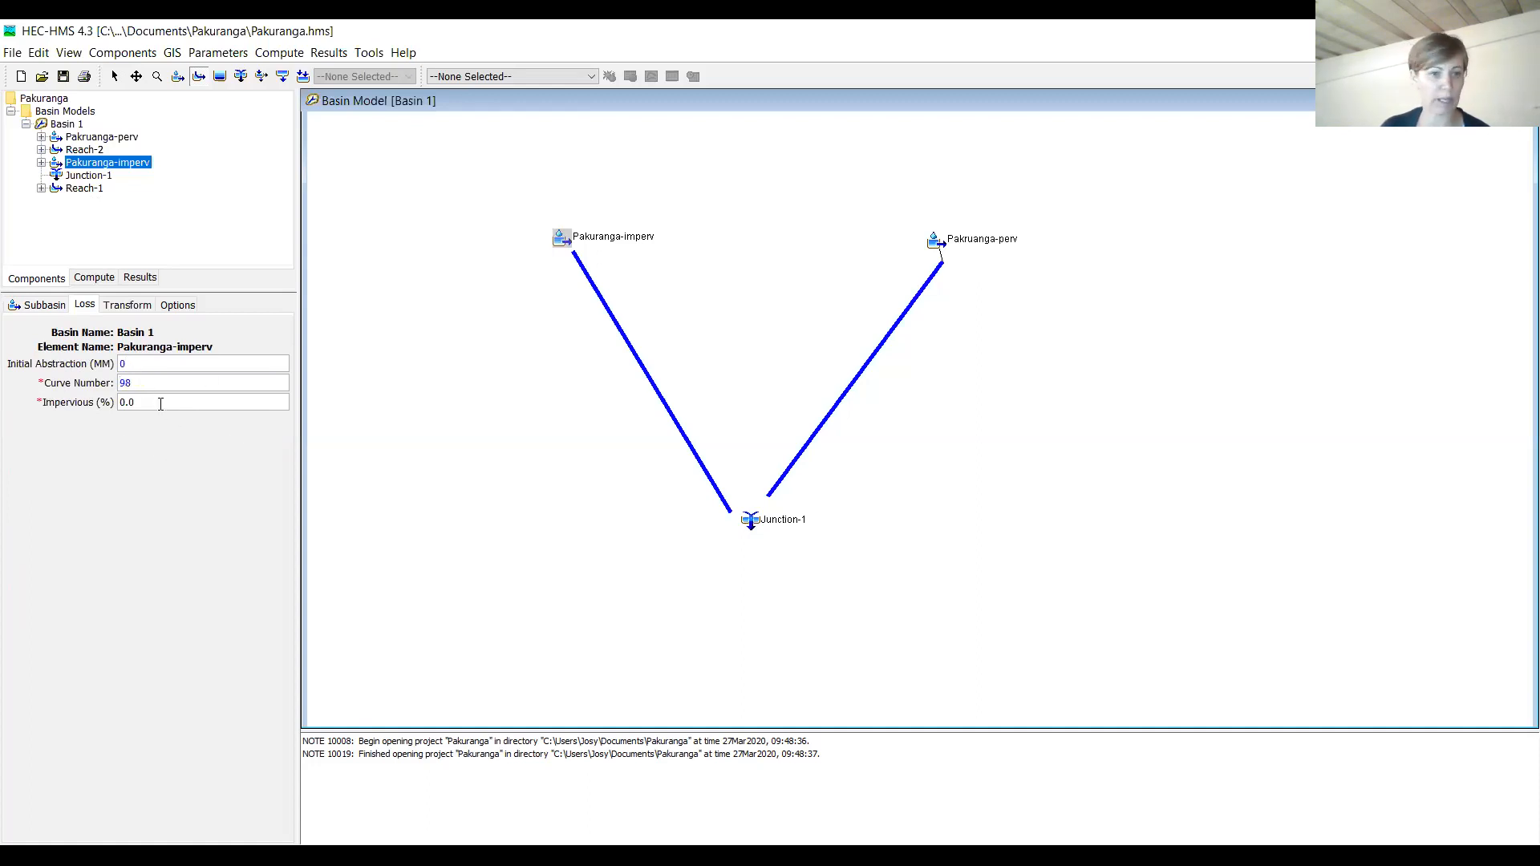
Step: Set the impervious subbasin's transform lag time to 21.6 minutes, keeping the Standard (PRF 484) graph type
click(127, 306)
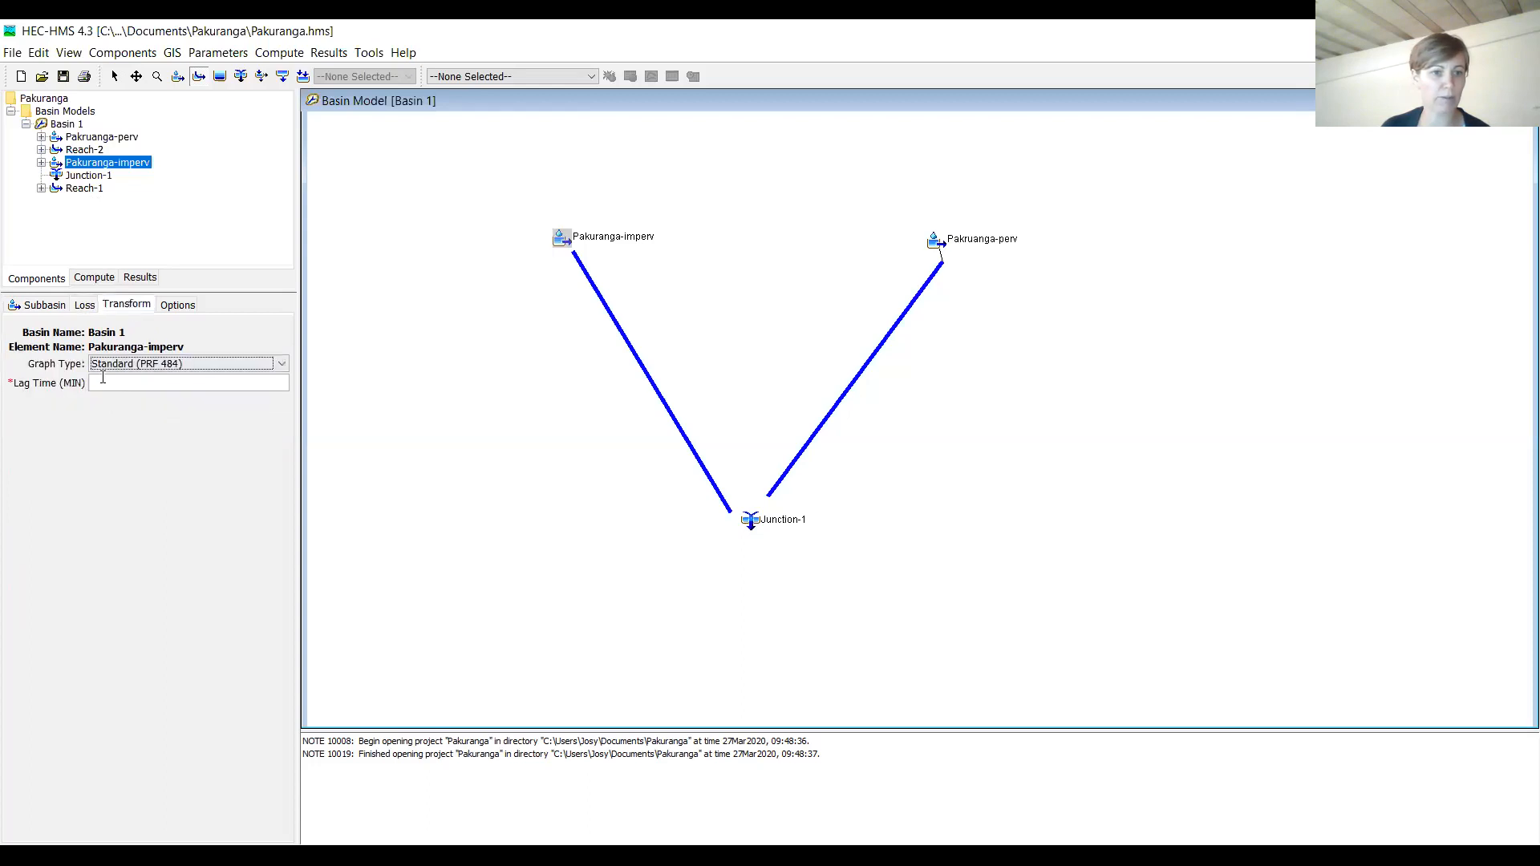
click(120, 384)
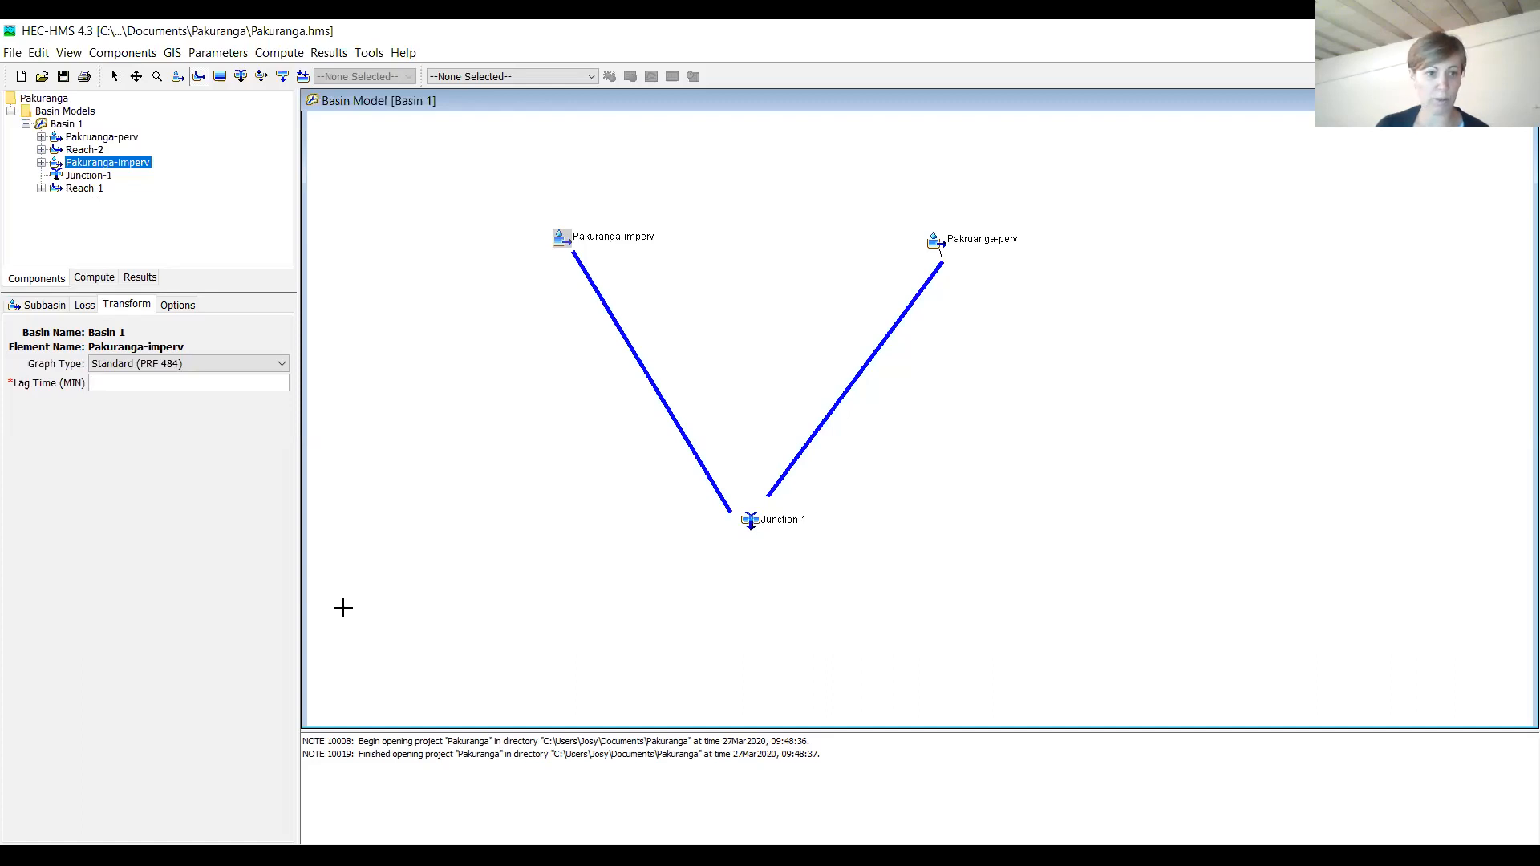
text(21.6)
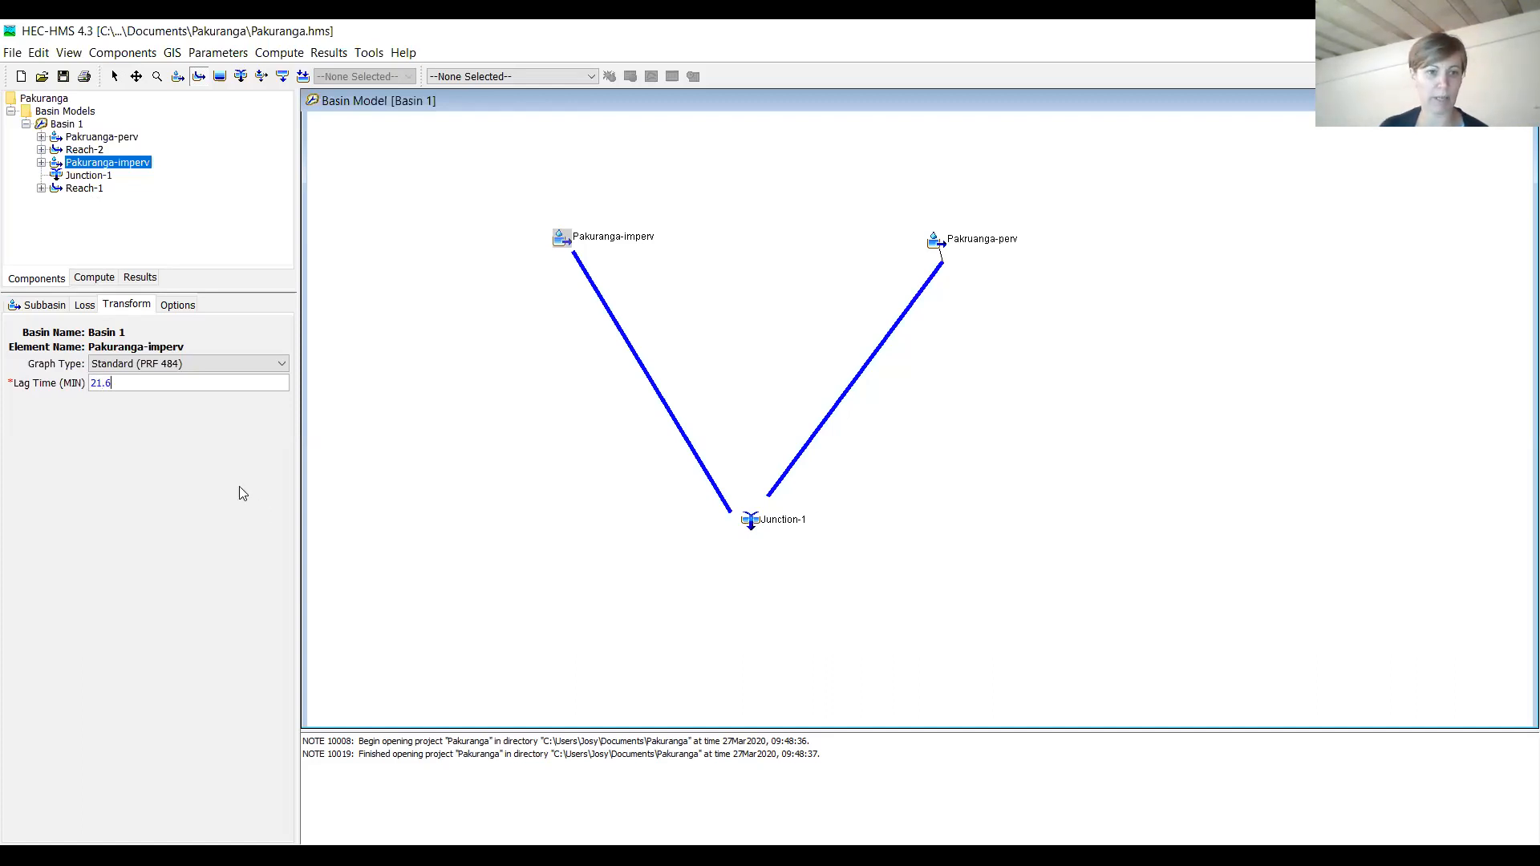
click(177, 304)
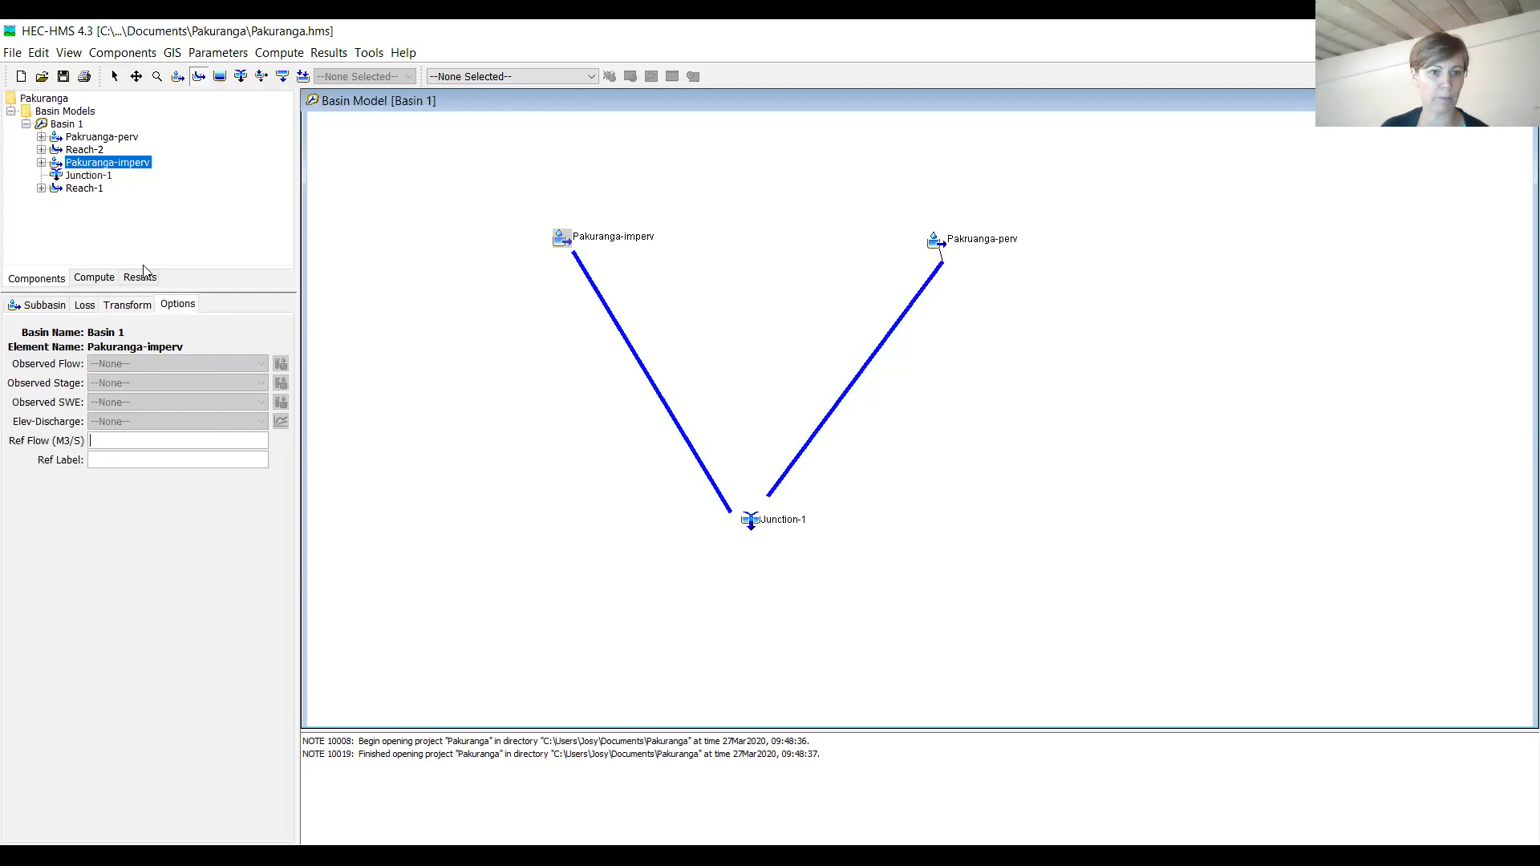
click(35, 307)
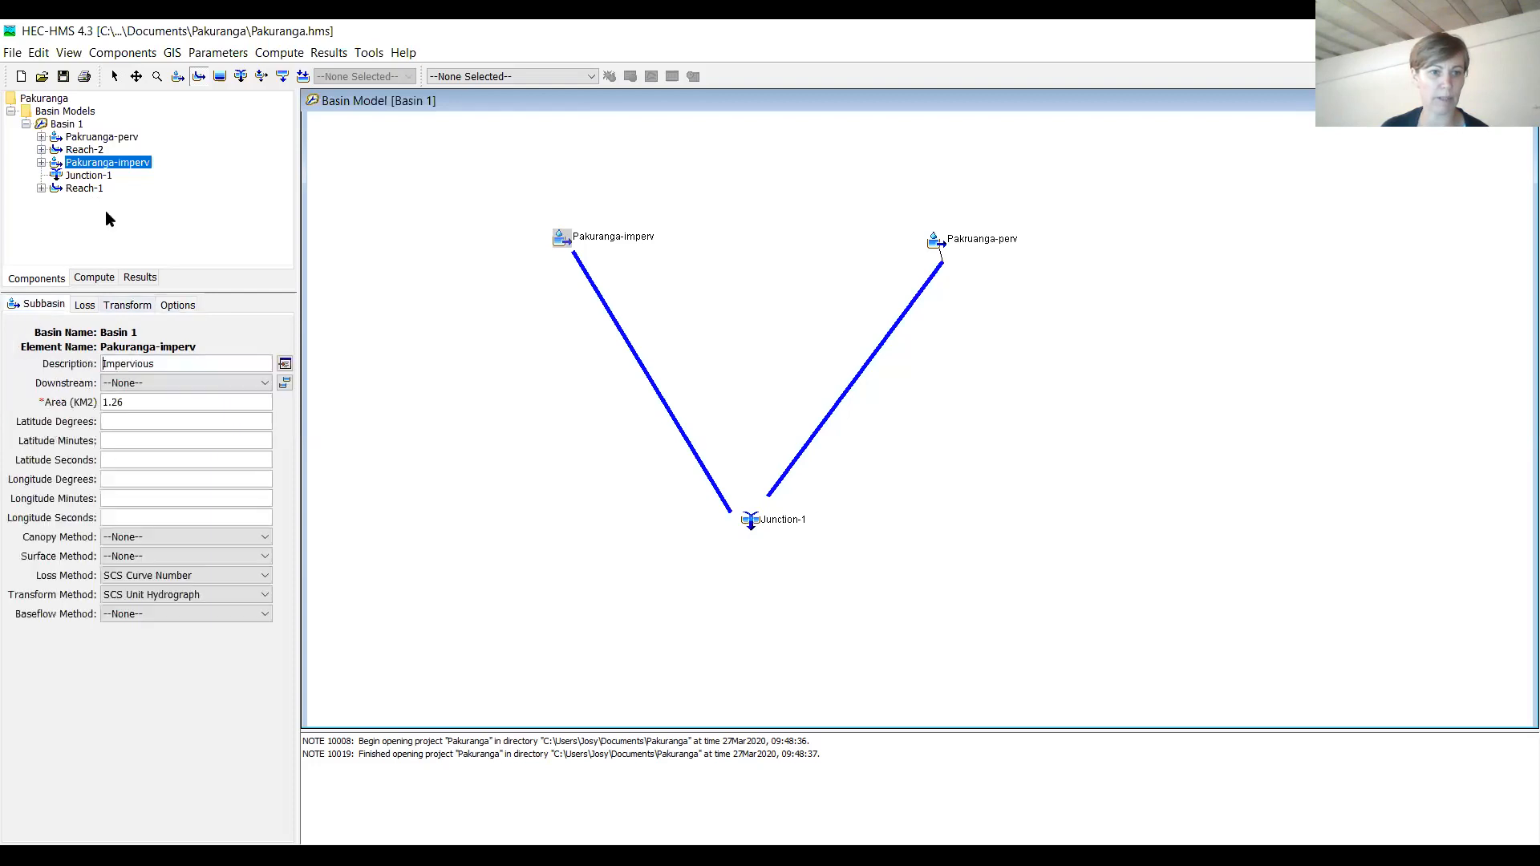
Step: Change the pervious subbasin's transform lag time to 28.8 minutes
click(41, 138)
click(112, 138)
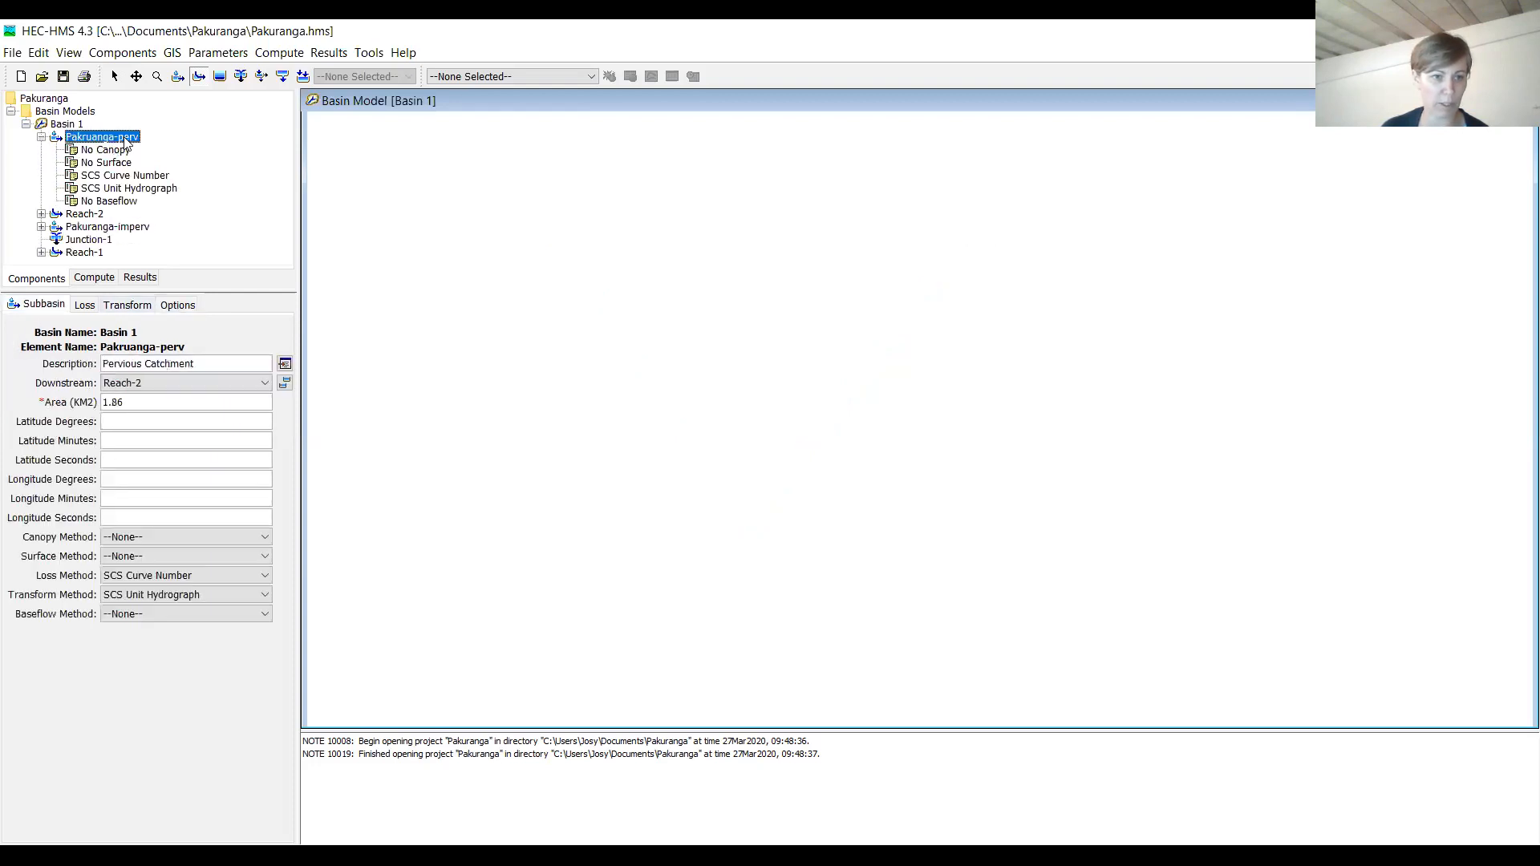
click(126, 307)
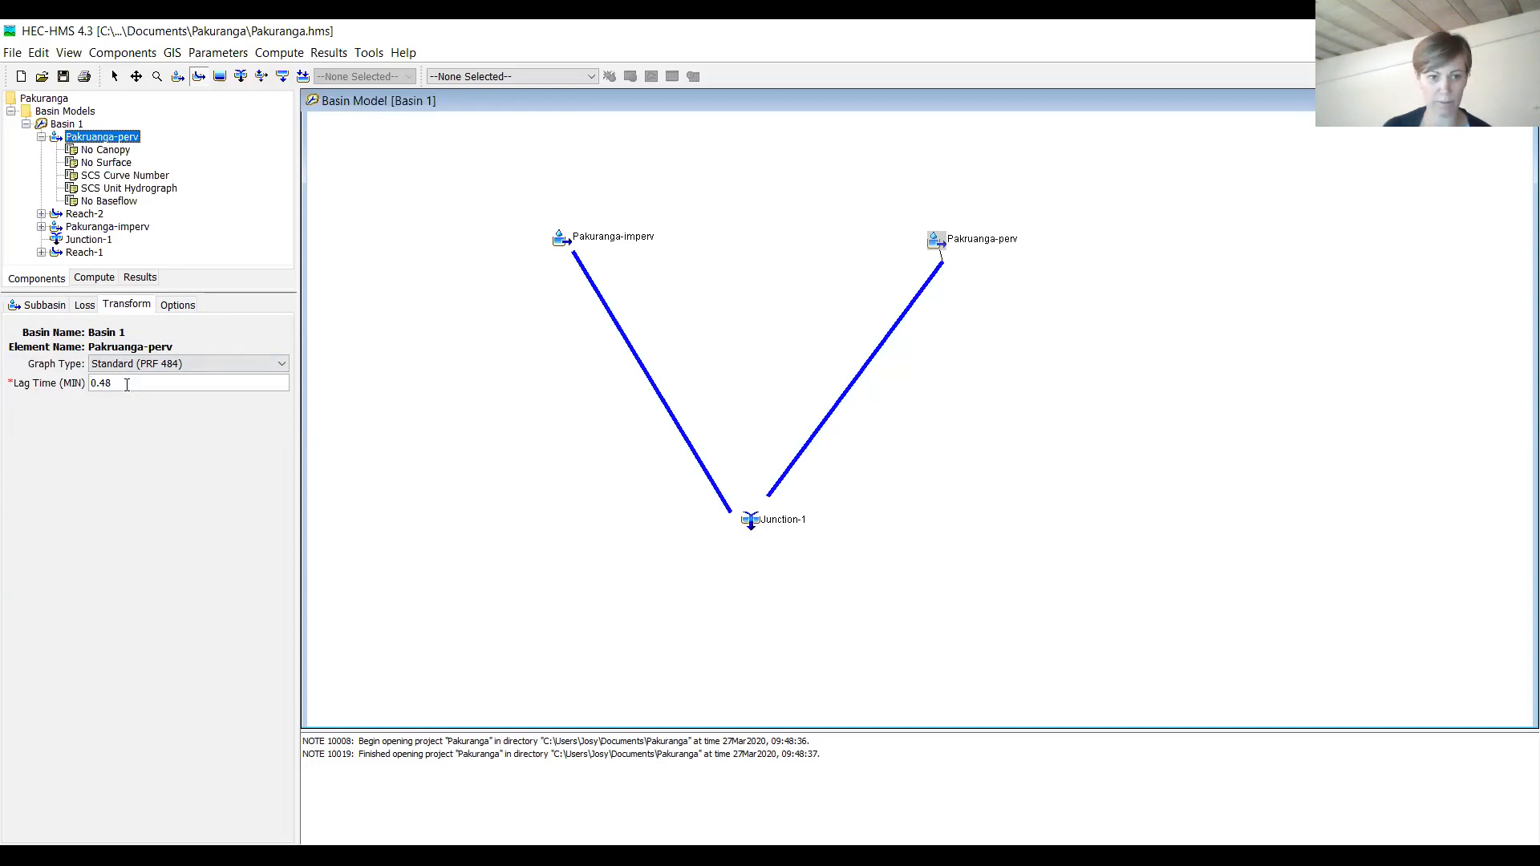
key(BackSpace)
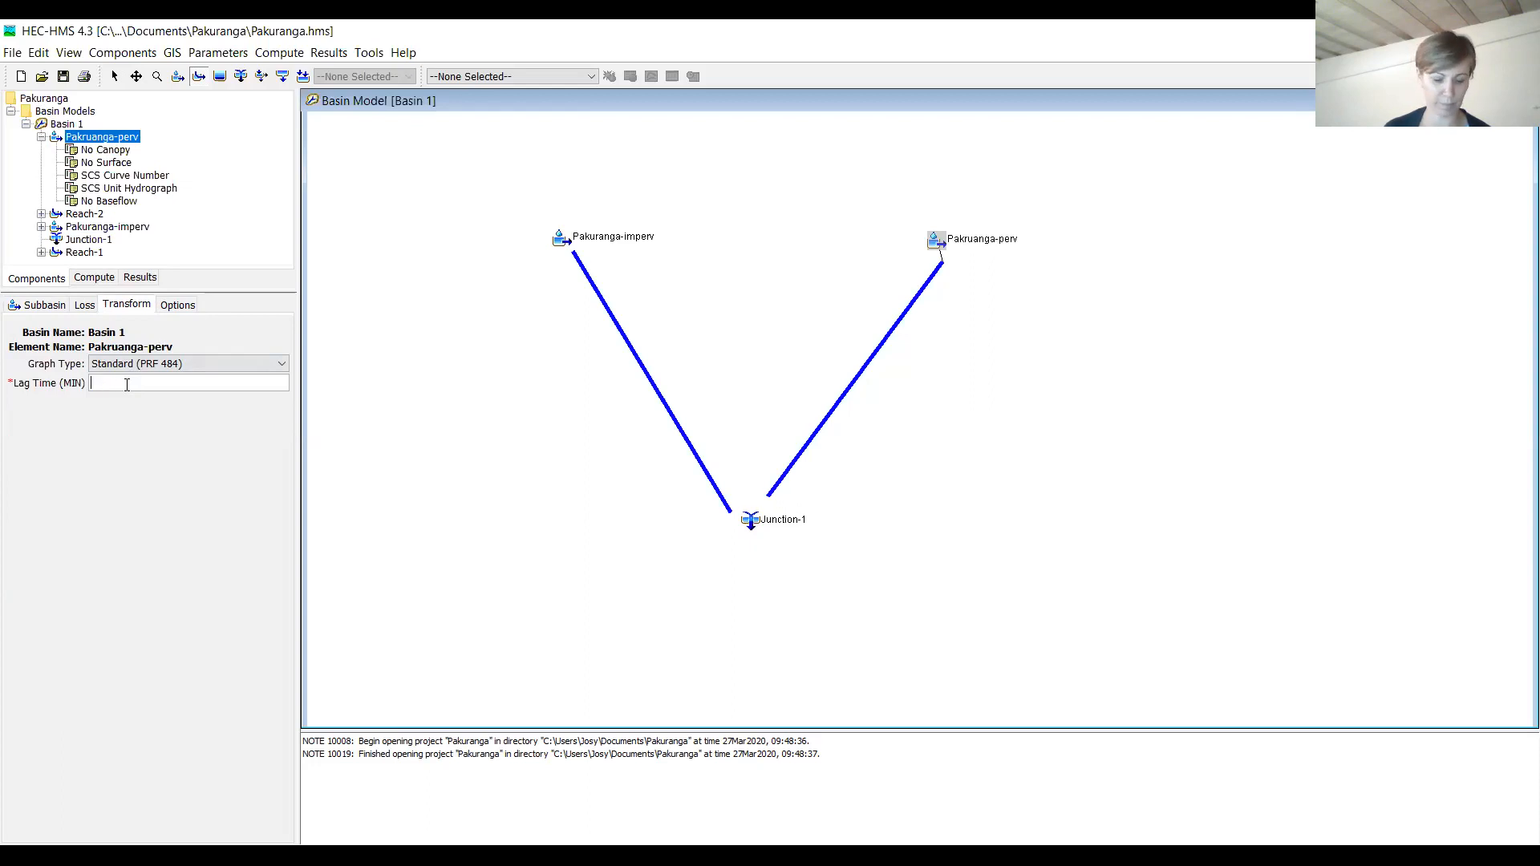
text(28.8)
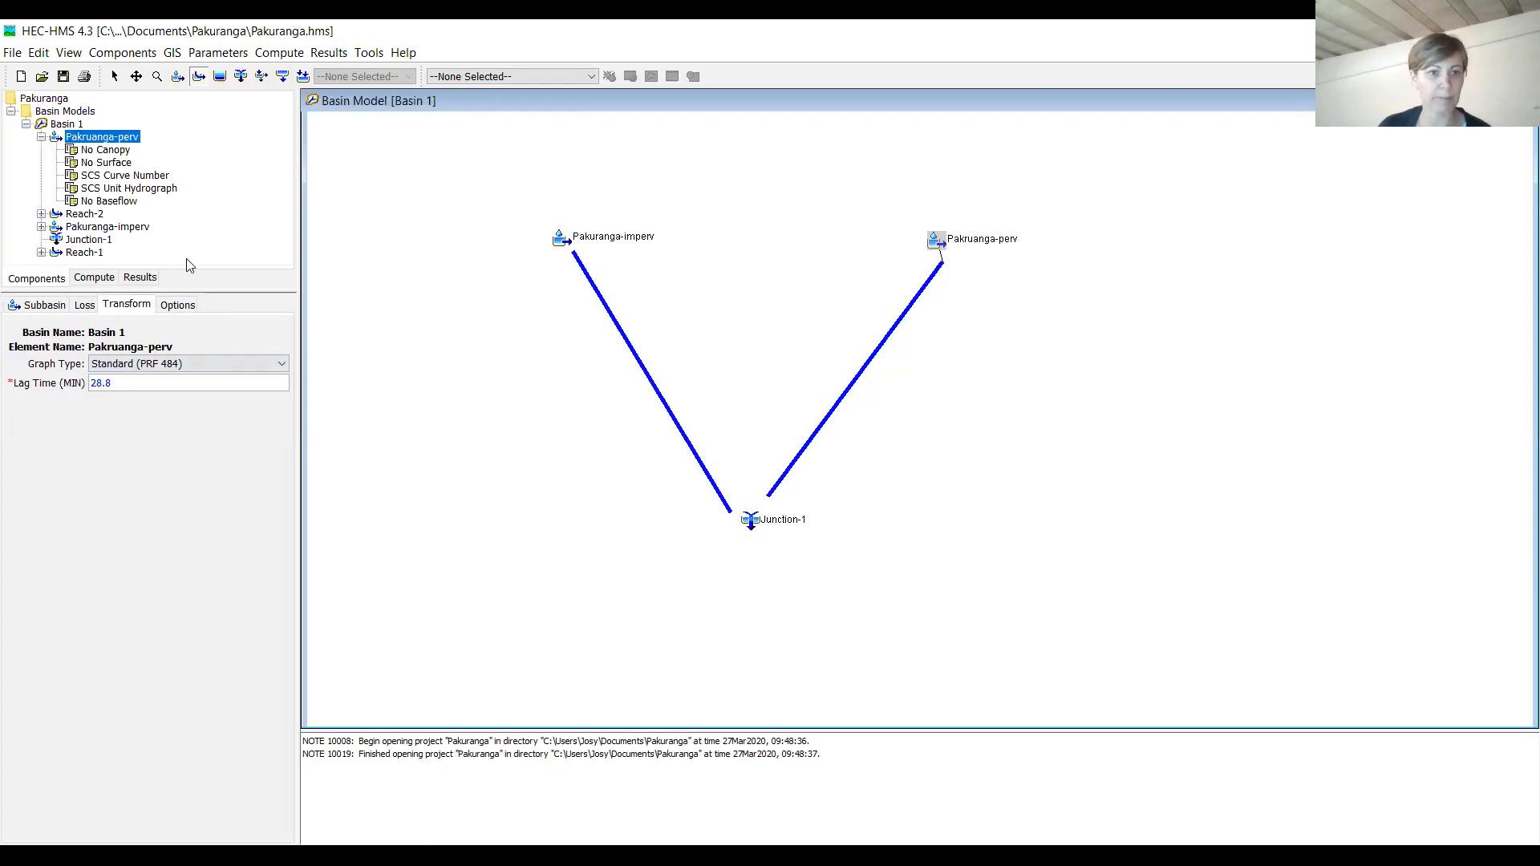
click(41, 137)
Step: Connect the Pakuranga-imperv subbasin downstream to Junction-1
click(41, 163)
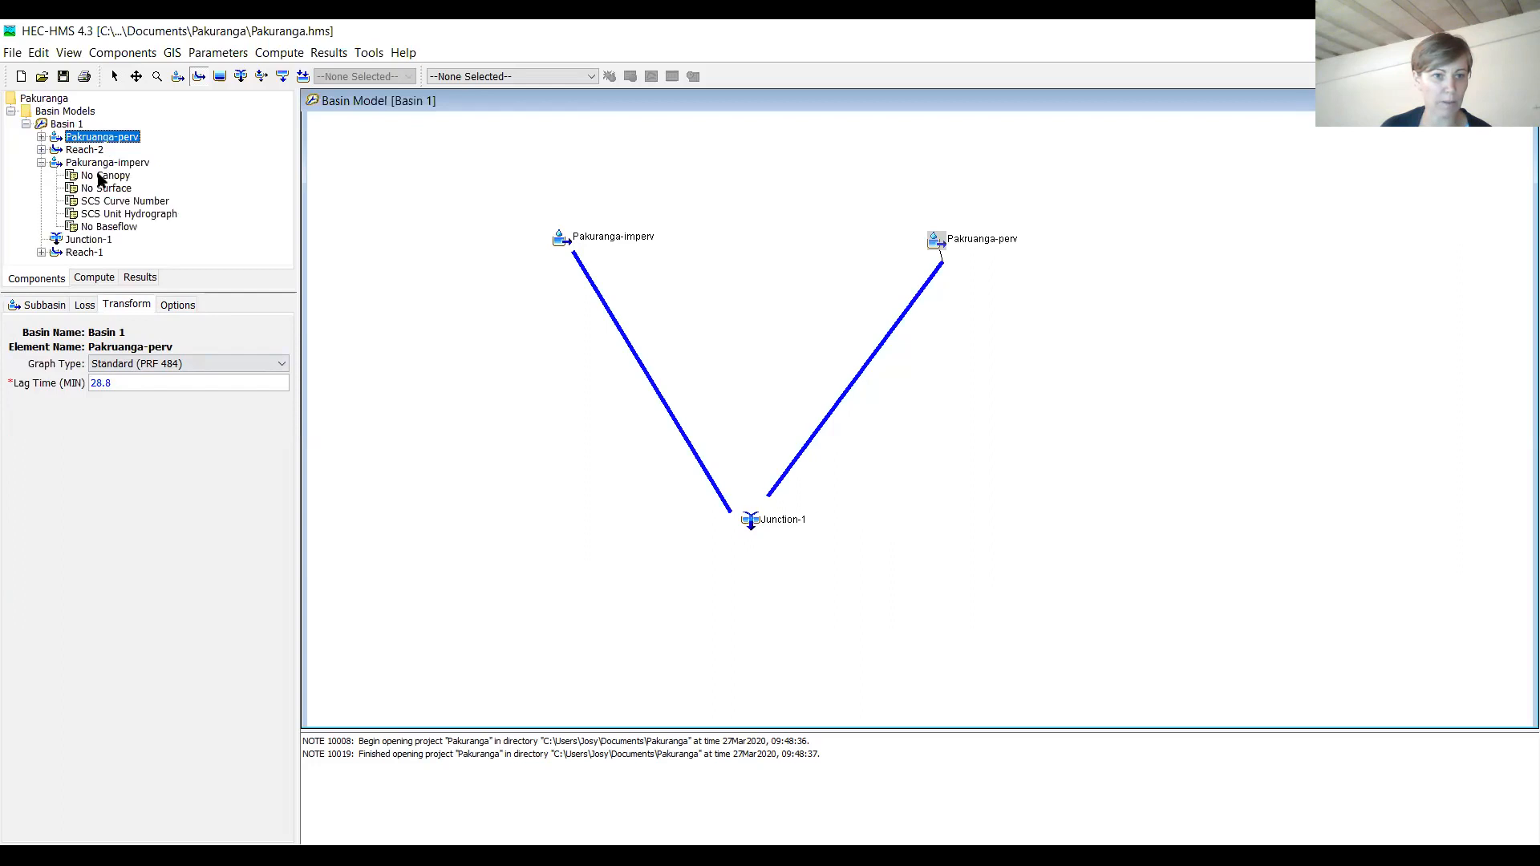
click(121, 163)
click(60, 310)
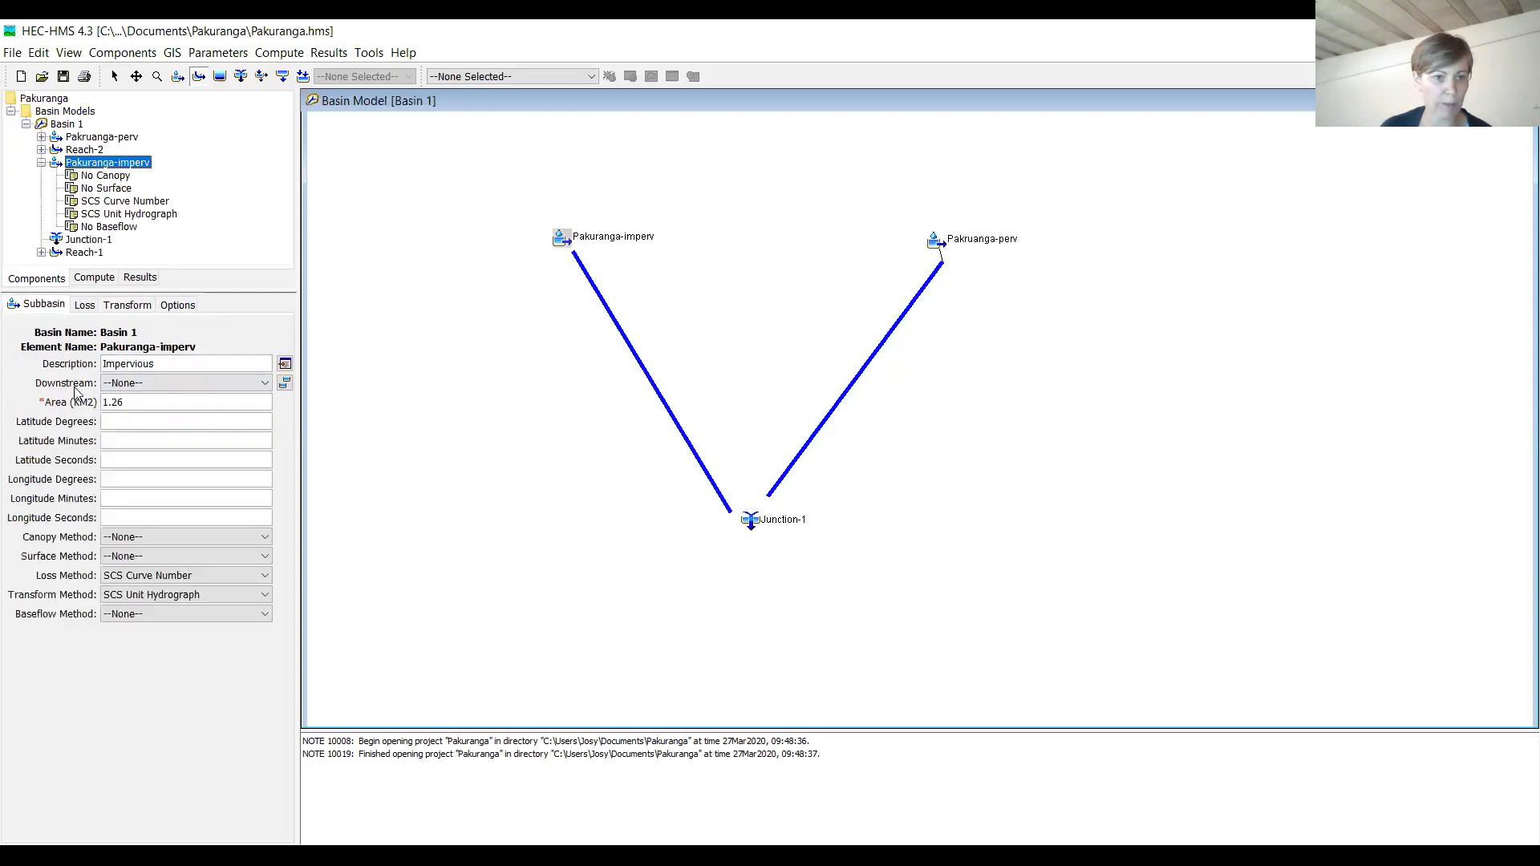
click(153, 383)
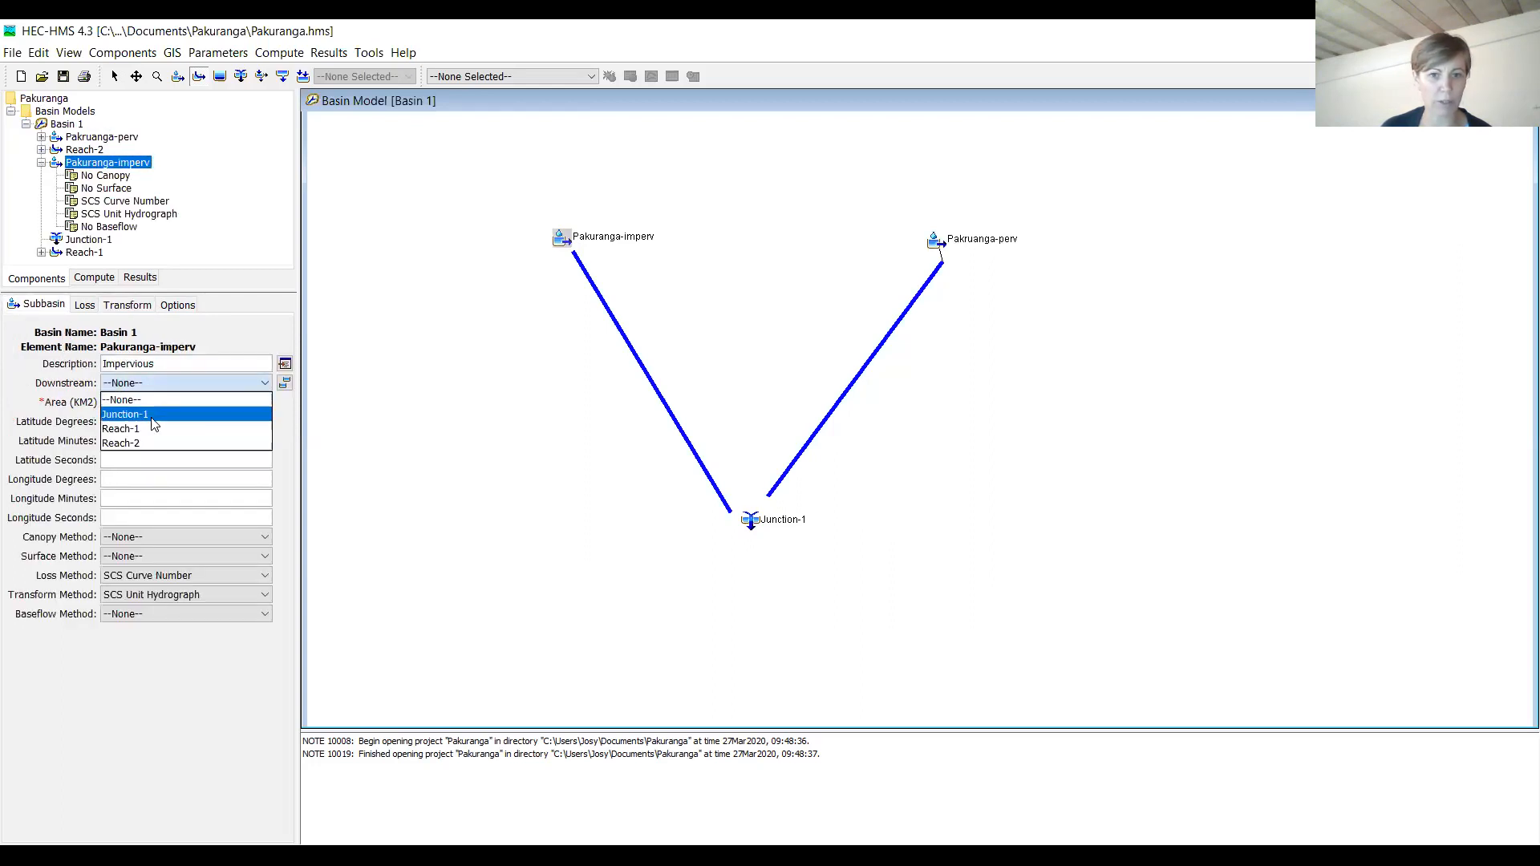
click(153, 415)
click(87, 310)
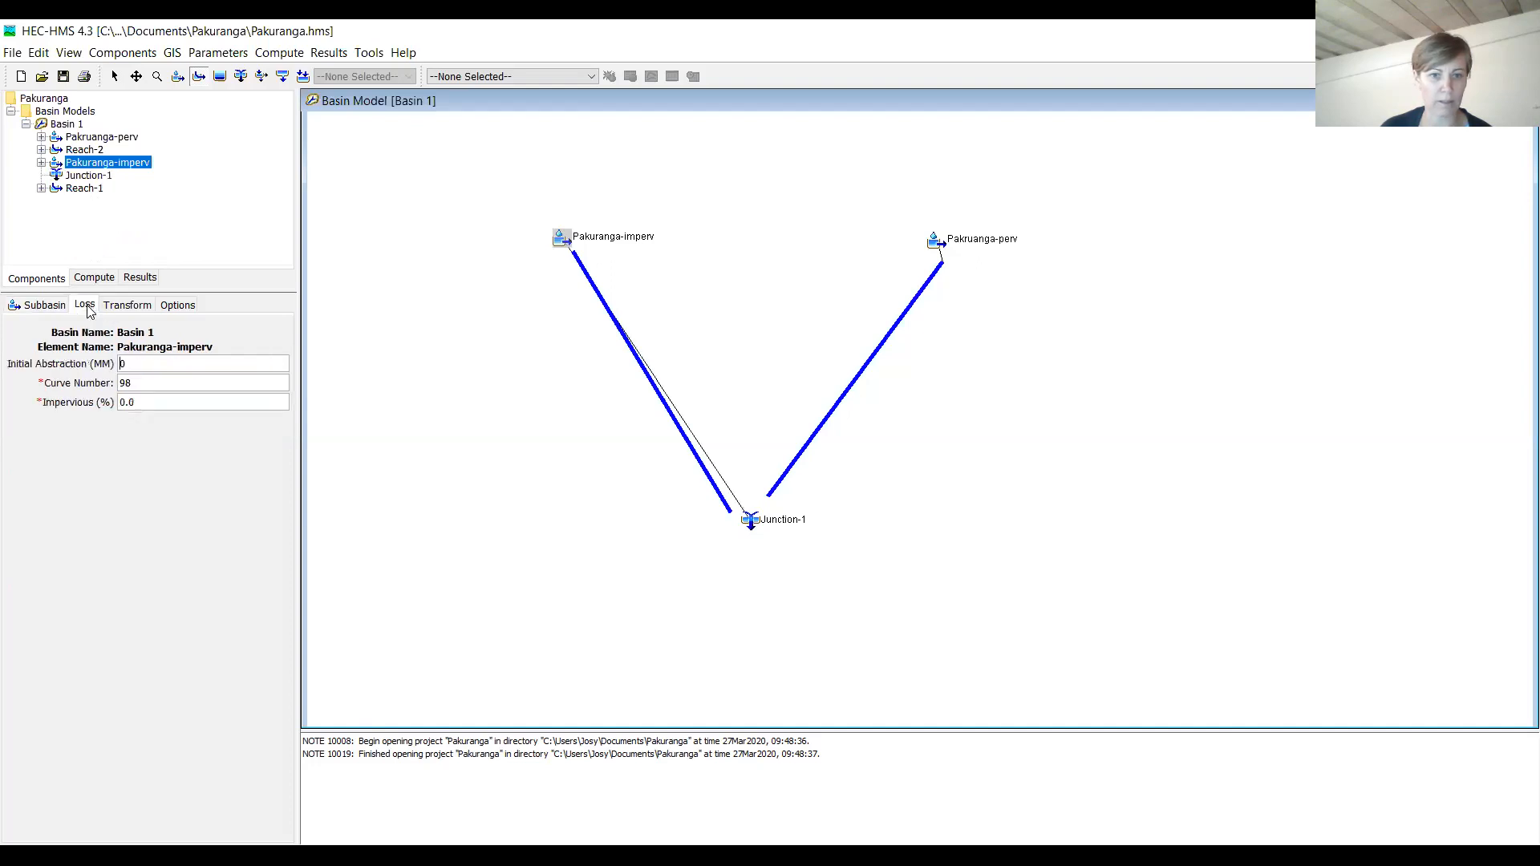
Step: Change the Pakuranga-imperv subbasin's downstream element to Reach-1 and review its loss, transform and options settings
click(29, 310)
click(152, 384)
click(146, 431)
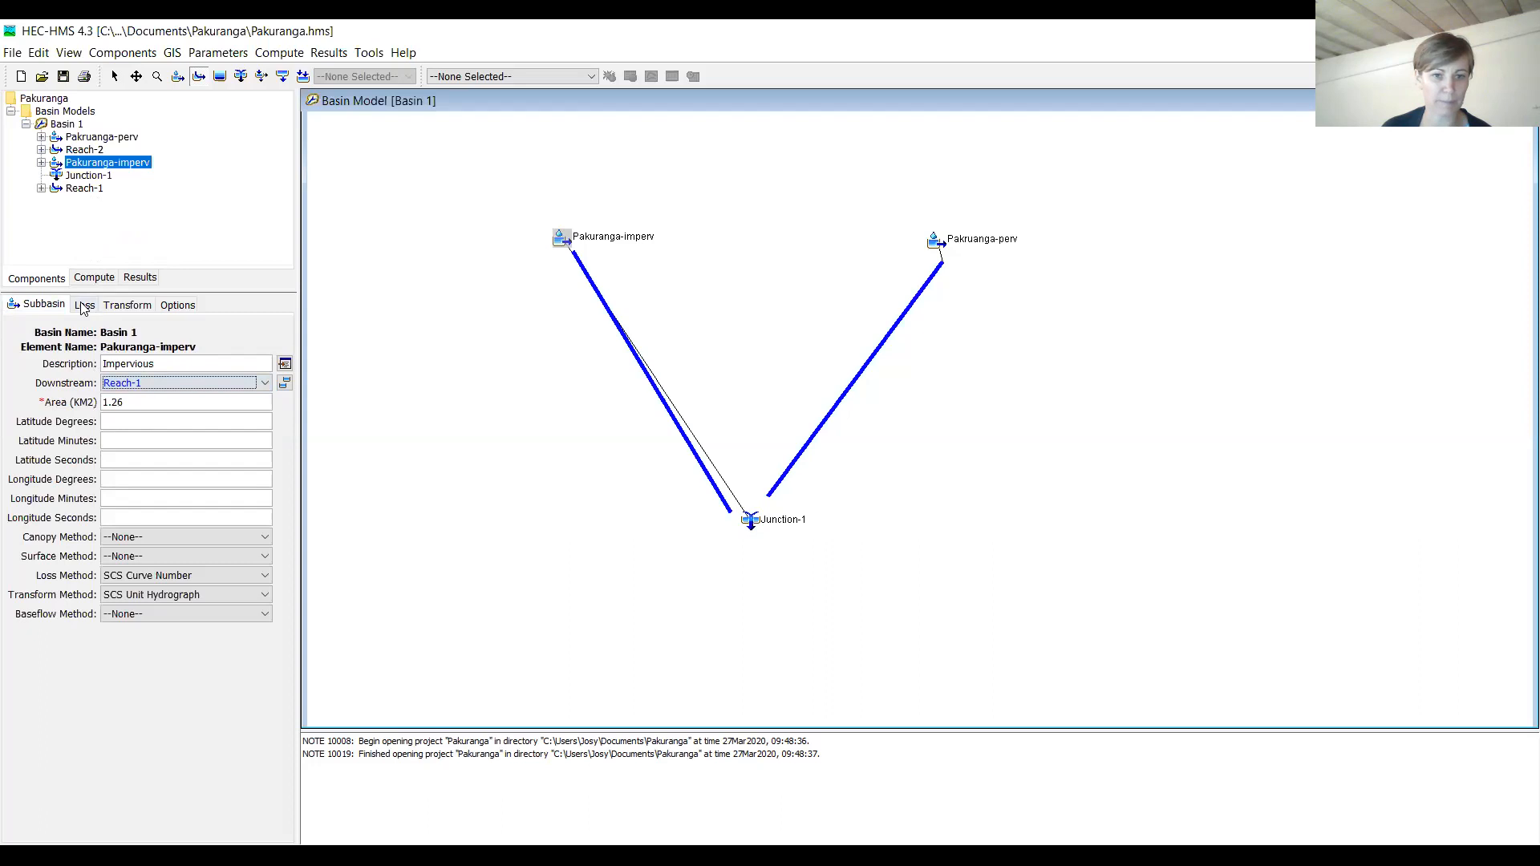
click(85, 305)
click(127, 306)
click(178, 305)
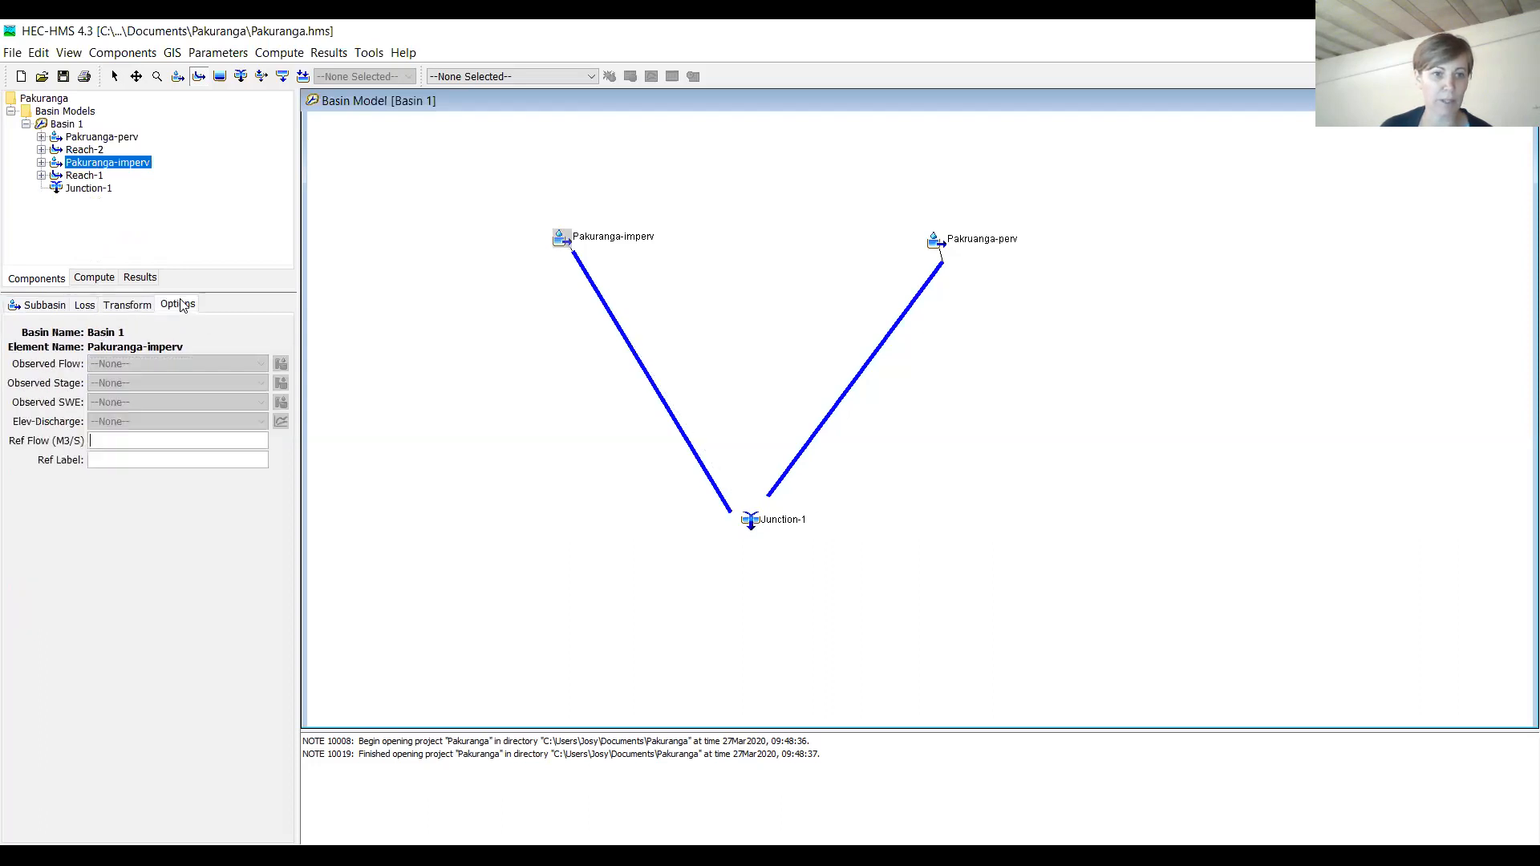
Step: Connect Reach-2 downstream to Junction-1, keeping the Lag routing method and no loss/gain method, and review its routing and options settings
click(40, 149)
click(87, 150)
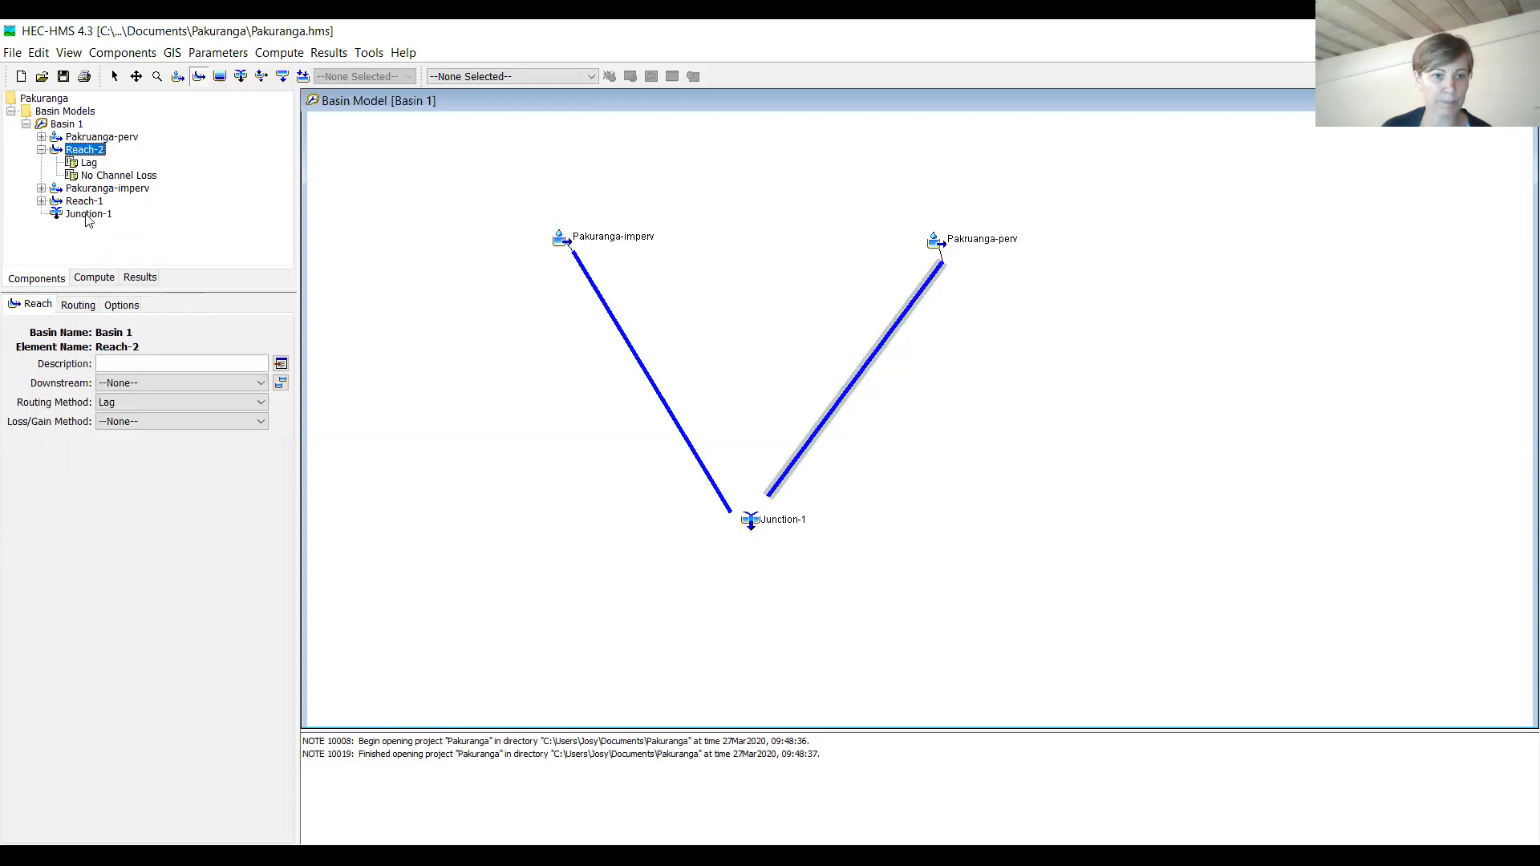
click(114, 361)
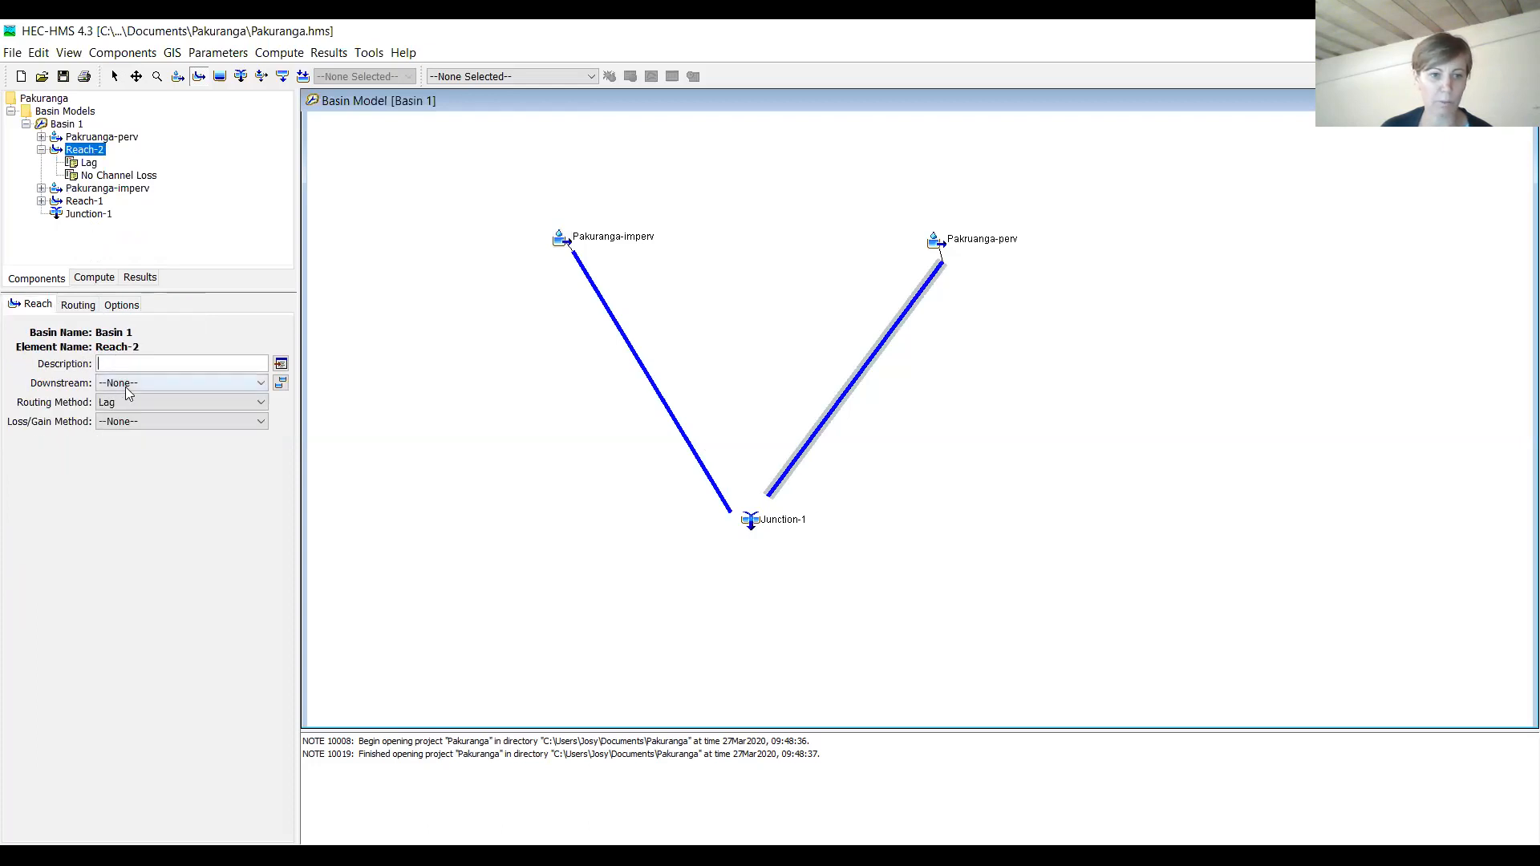
click(130, 388)
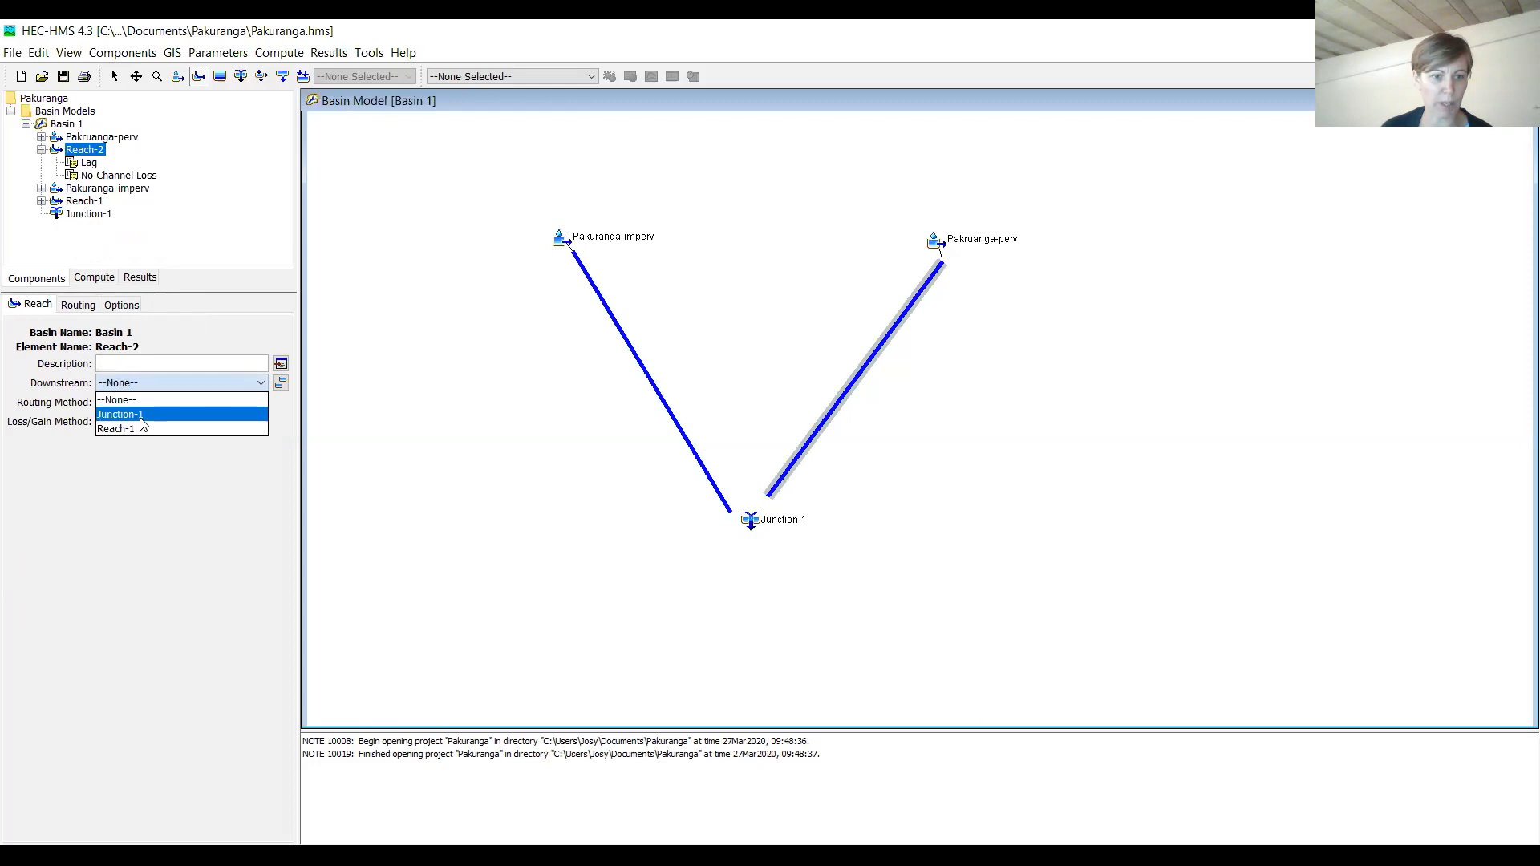
click(142, 417)
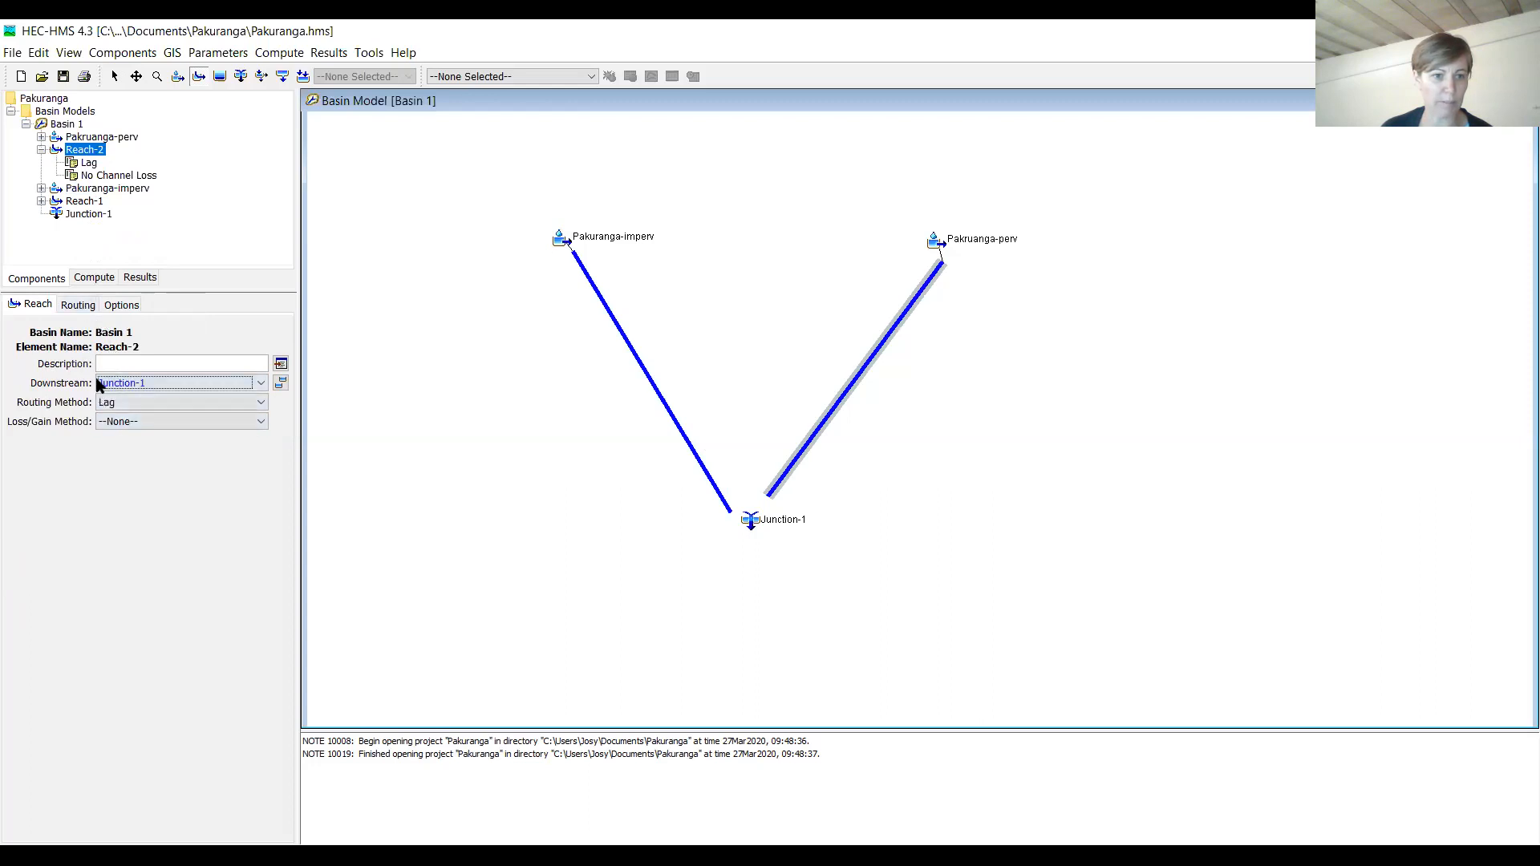
click(112, 423)
click(117, 434)
click(123, 402)
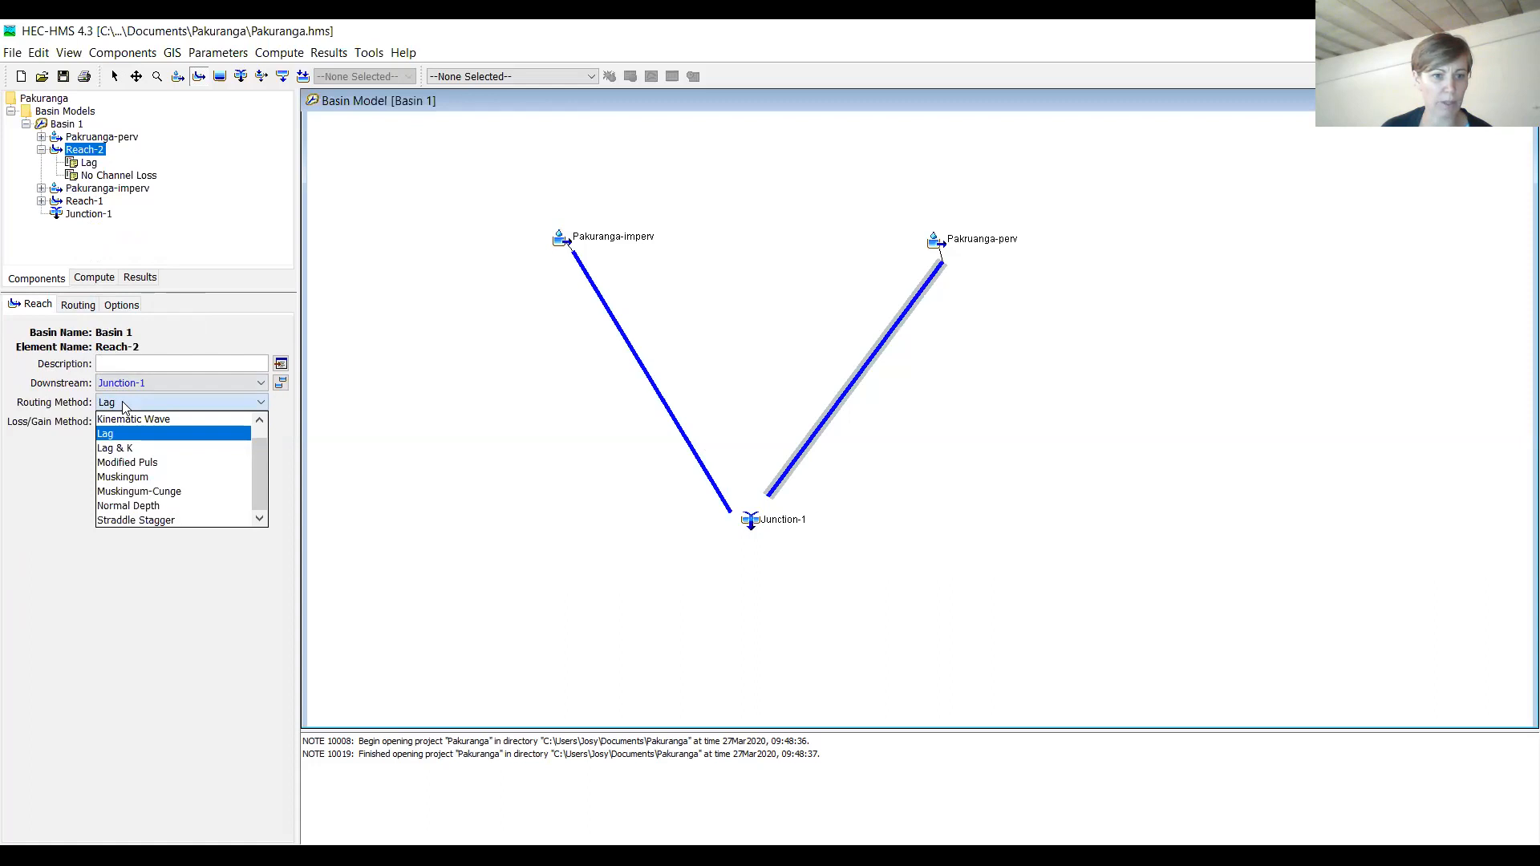
click(121, 405)
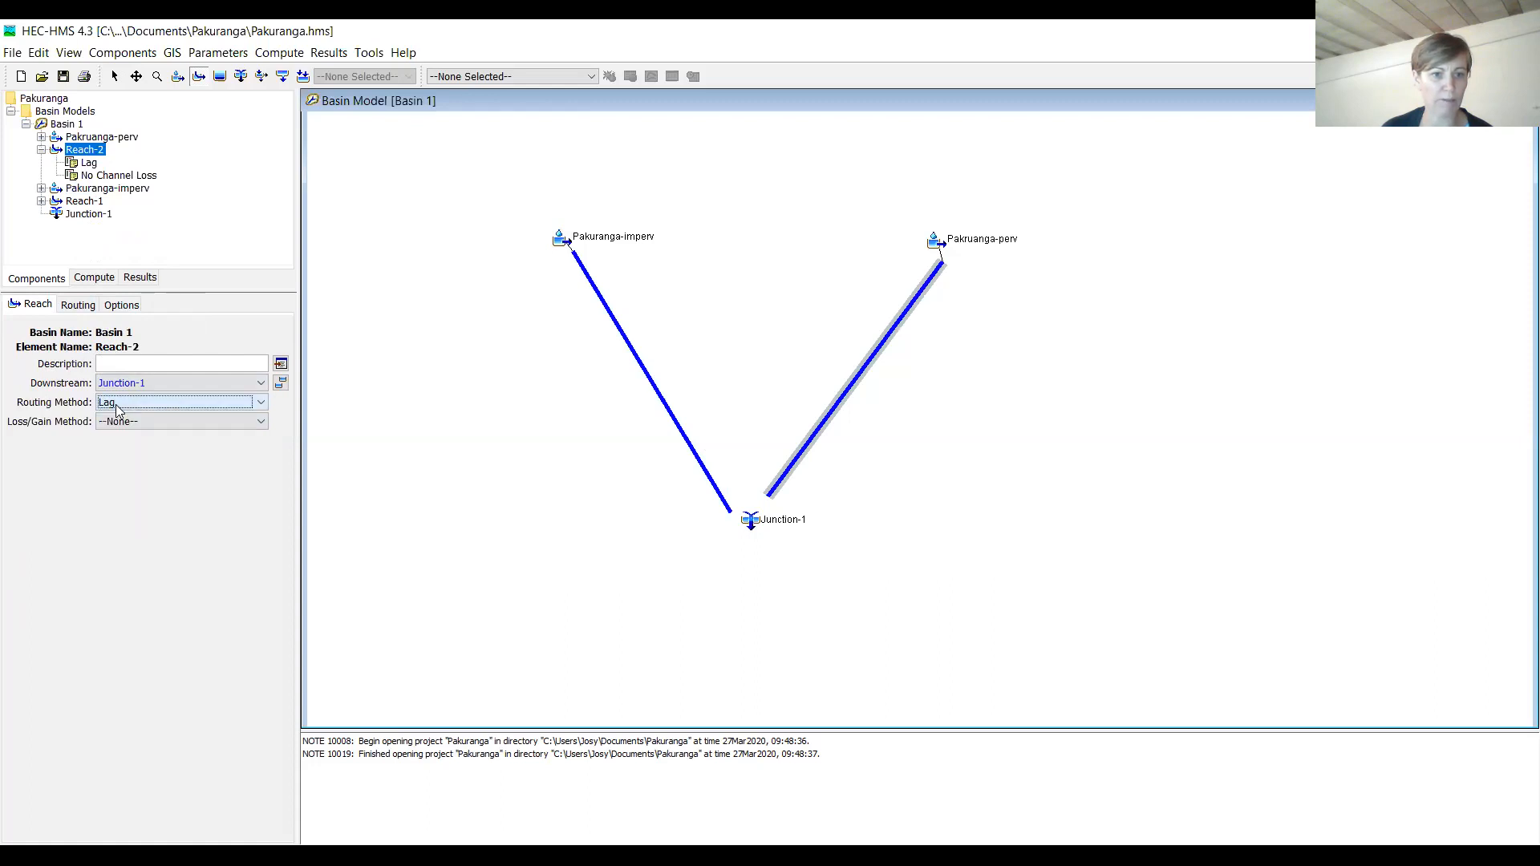
click(81, 311)
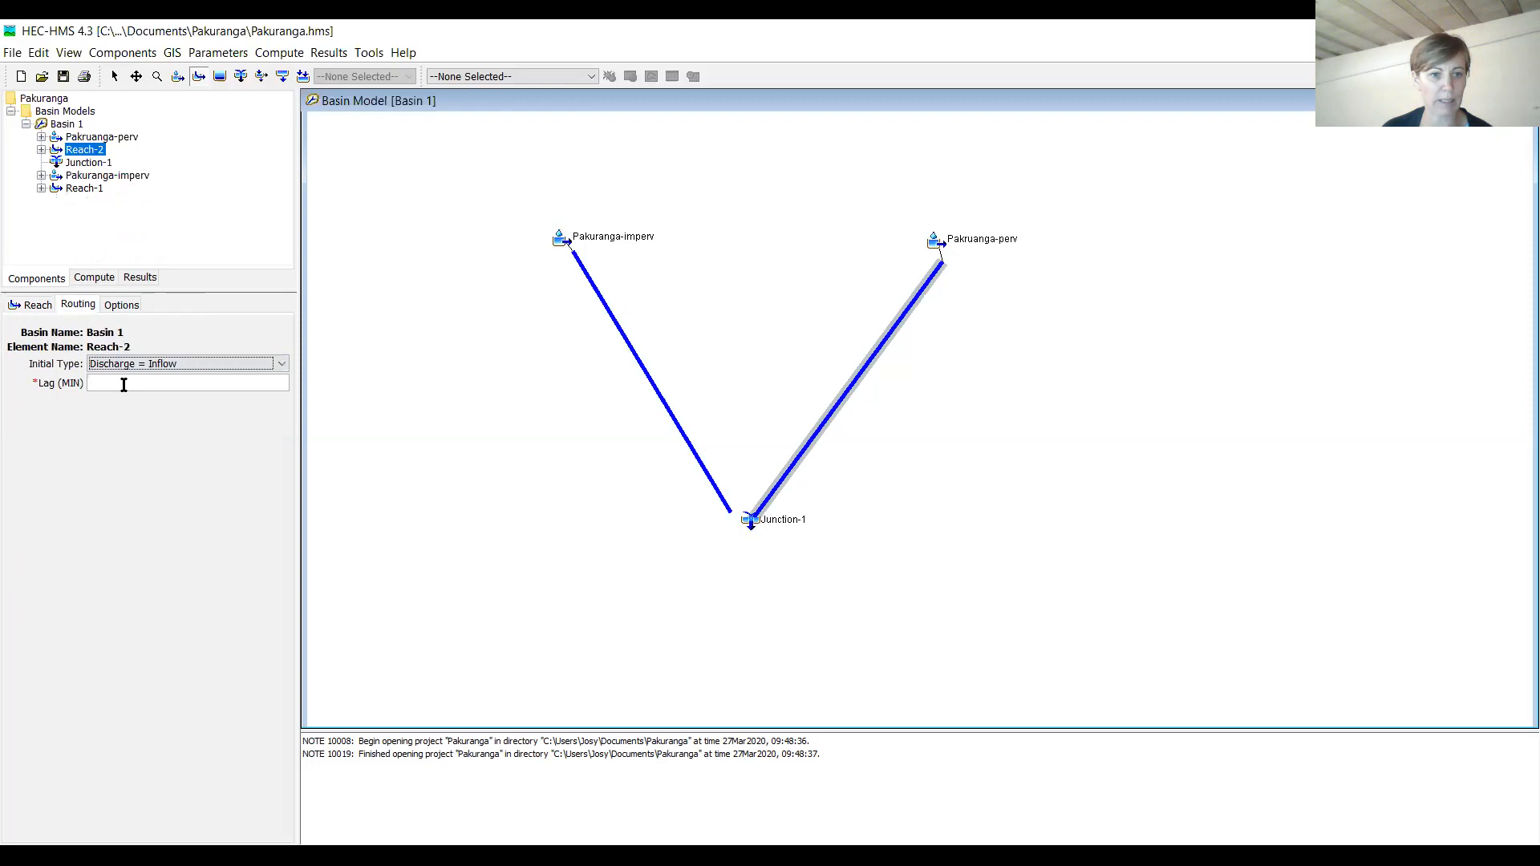
click(121, 306)
click(47, 305)
Step: Connect Reach-1 downstream to Junction-1, review its routing and options settings, and collapse Basin 1 in the component tree
click(44, 187)
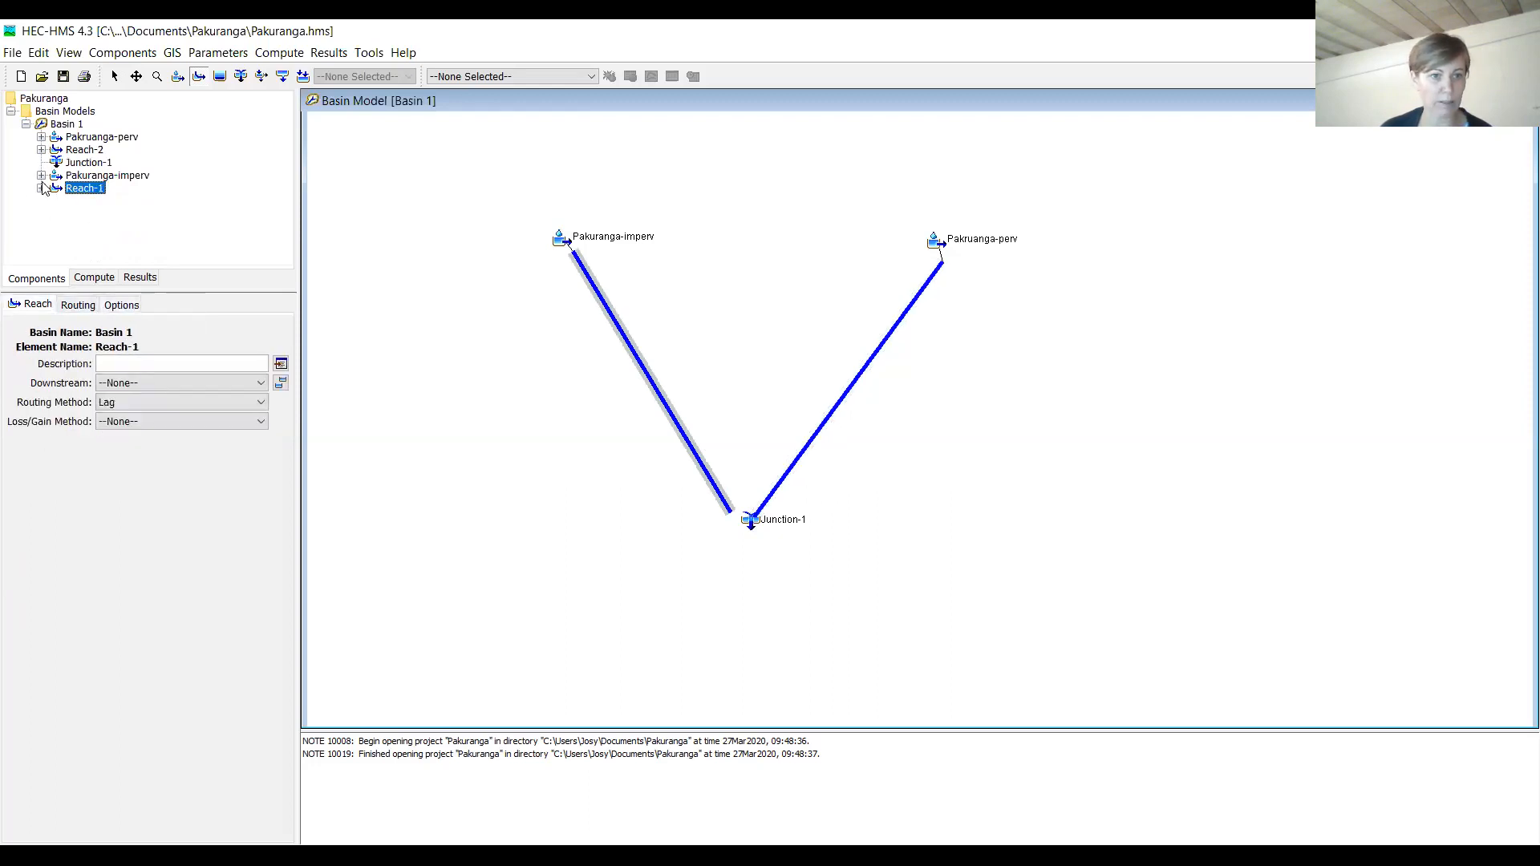
click(41, 188)
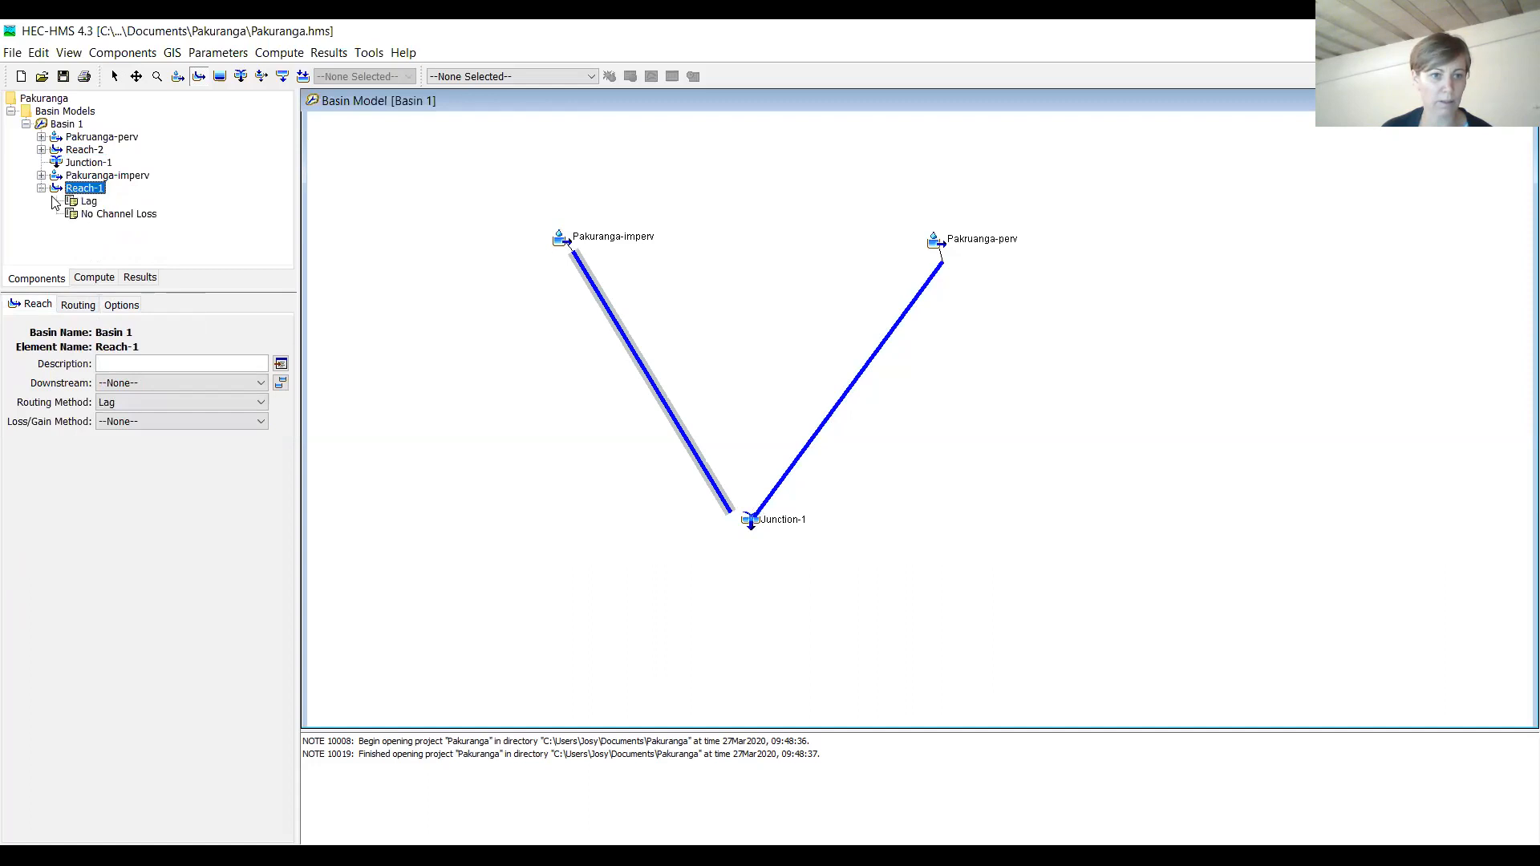
click(143, 383)
click(142, 407)
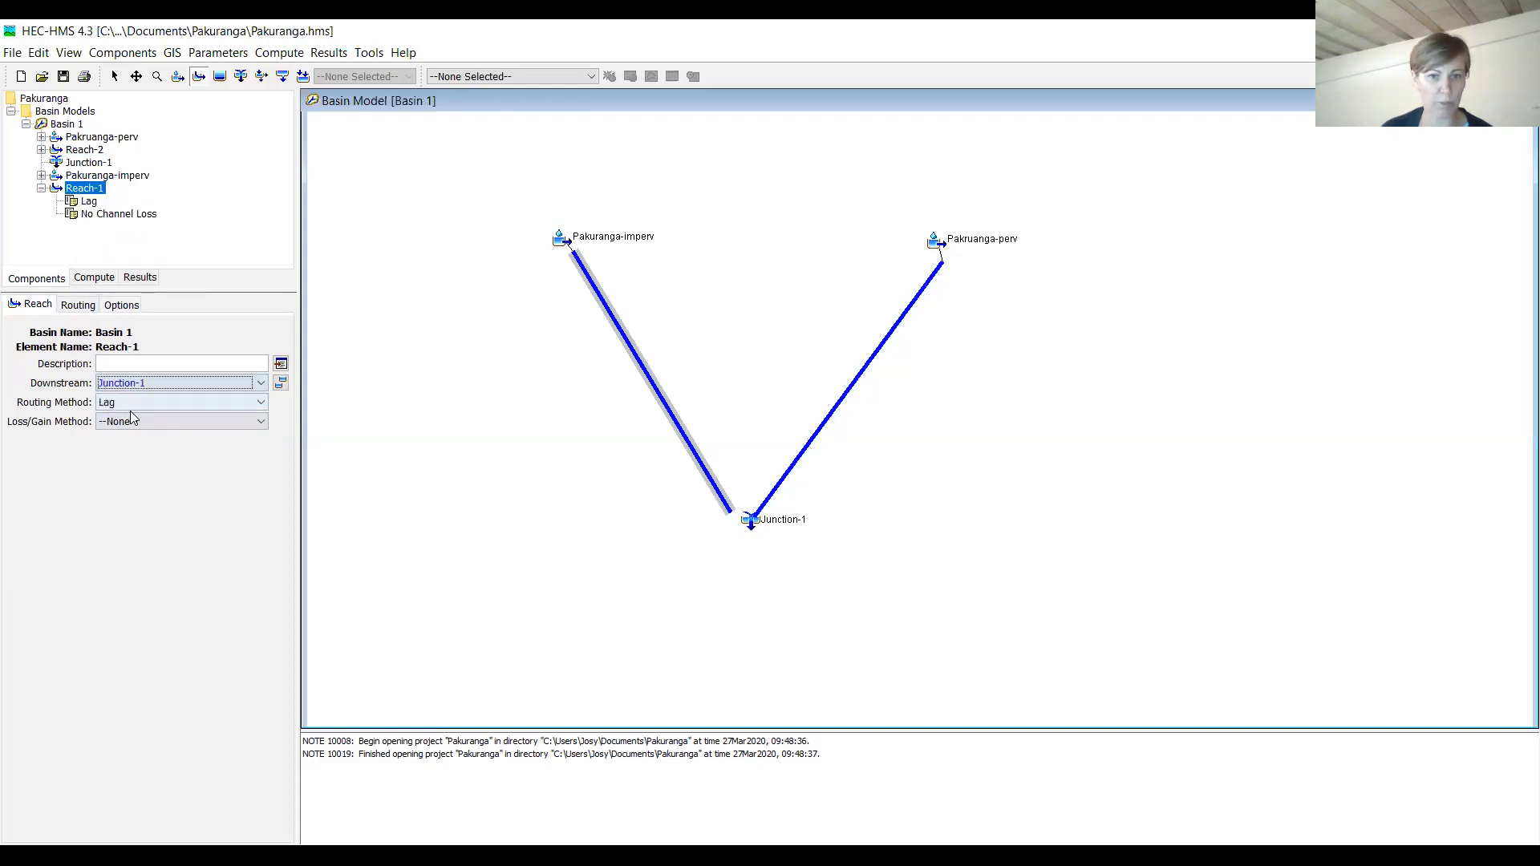
click(78, 306)
click(118, 305)
click(36, 305)
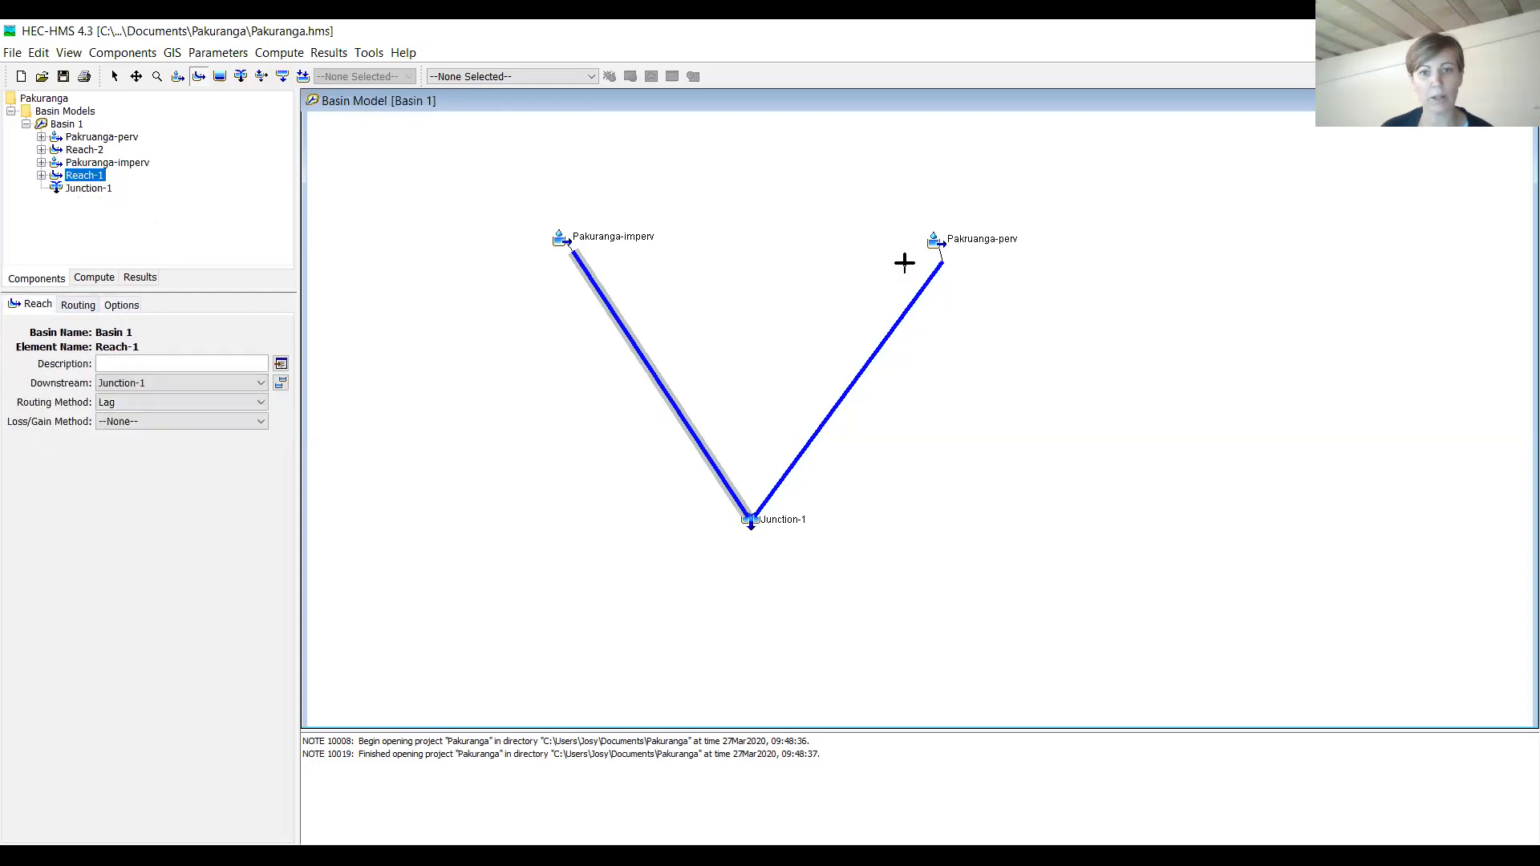
click(26, 124)
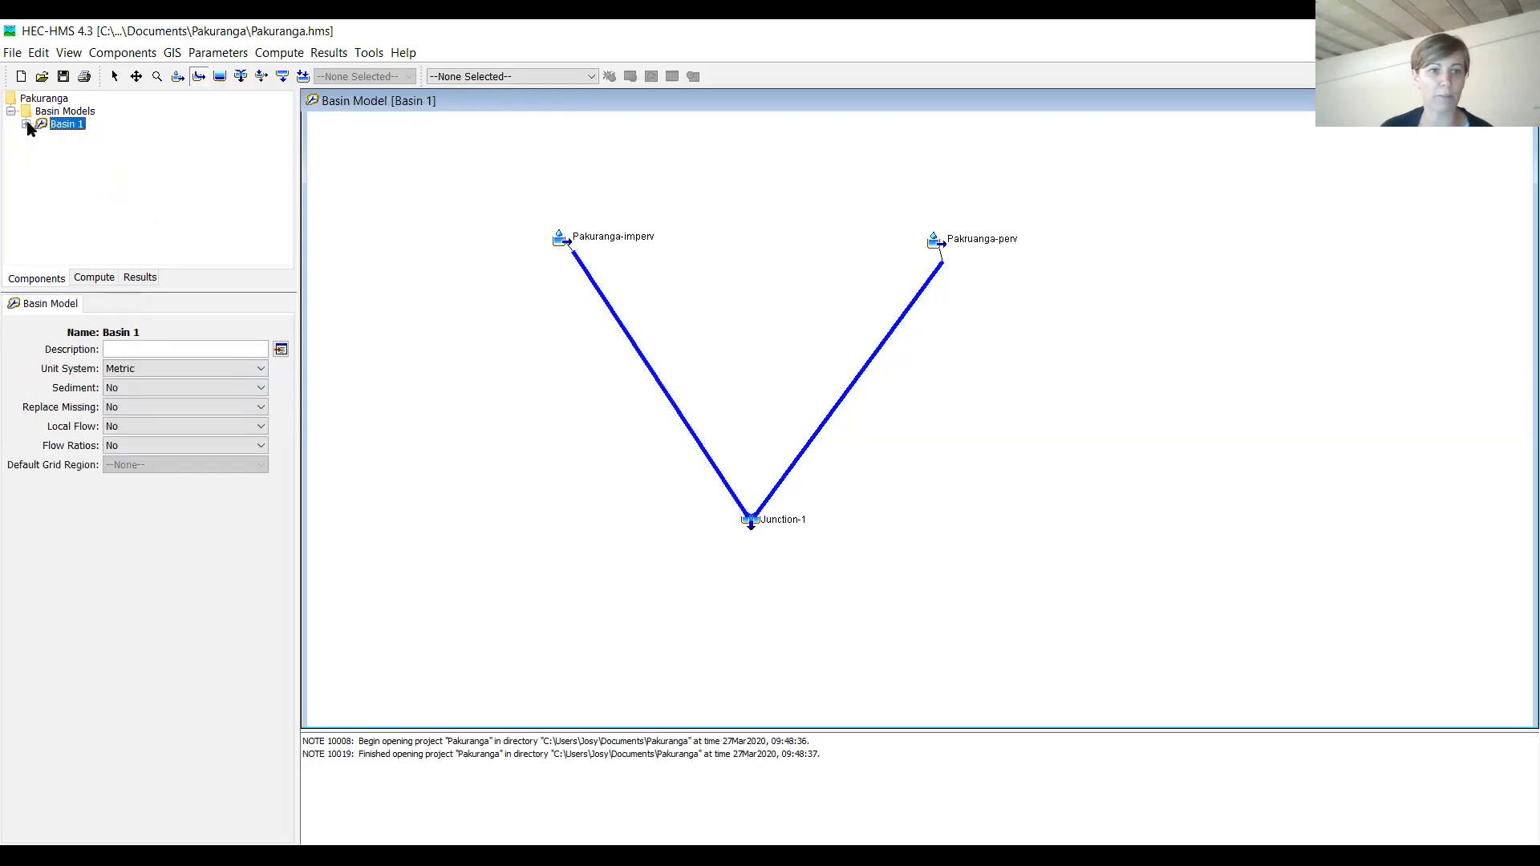